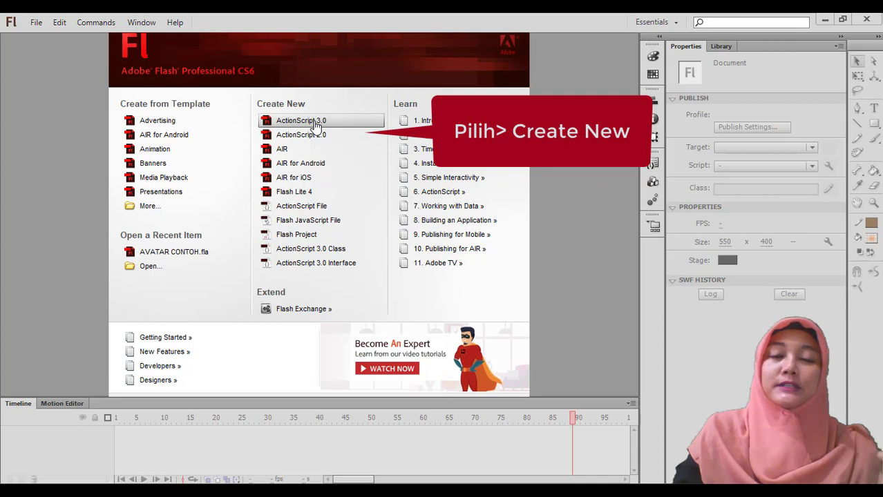
Create a new ActionScript 3.0 document and dock the Tools panel along the workspace's left edge in two columns
{"action": "left_click", "coordinate": [316, 121]}
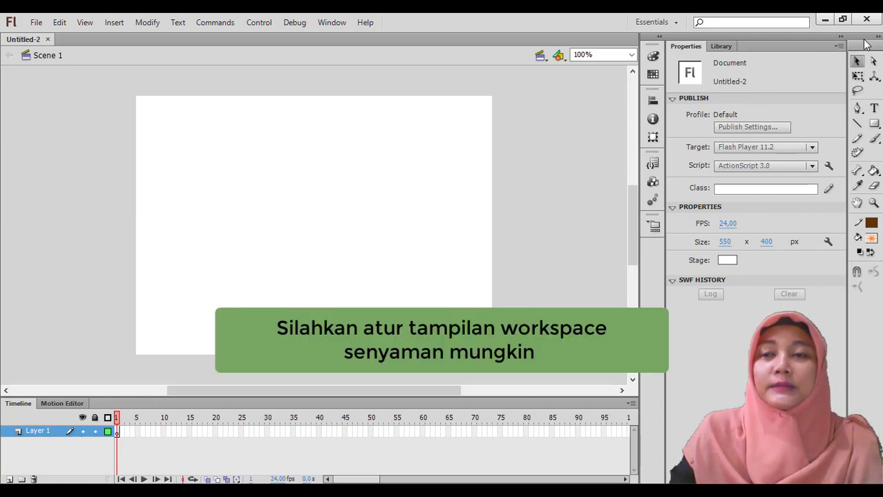
{"action": "left_click_drag", "start_coordinate": [866, 44], "coordinate": [25, 41]}
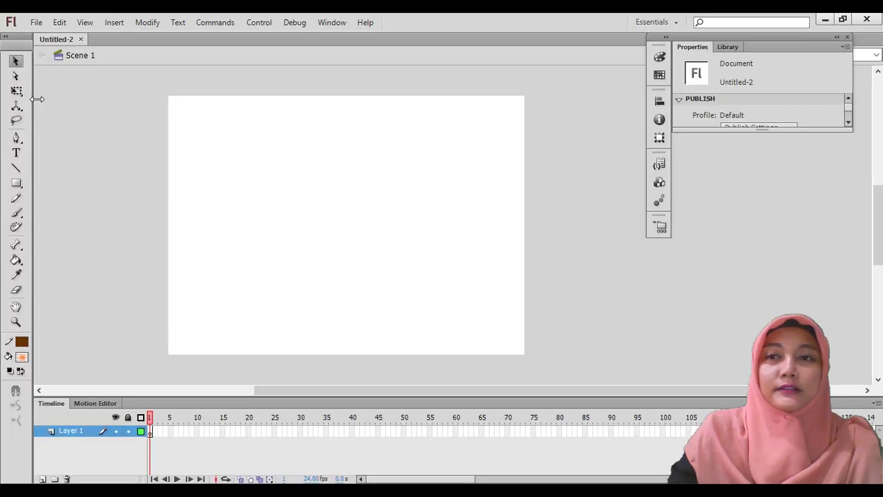
{"action": "left_click_drag", "start_coordinate": [35, 97], "coordinate": [39, 98]}
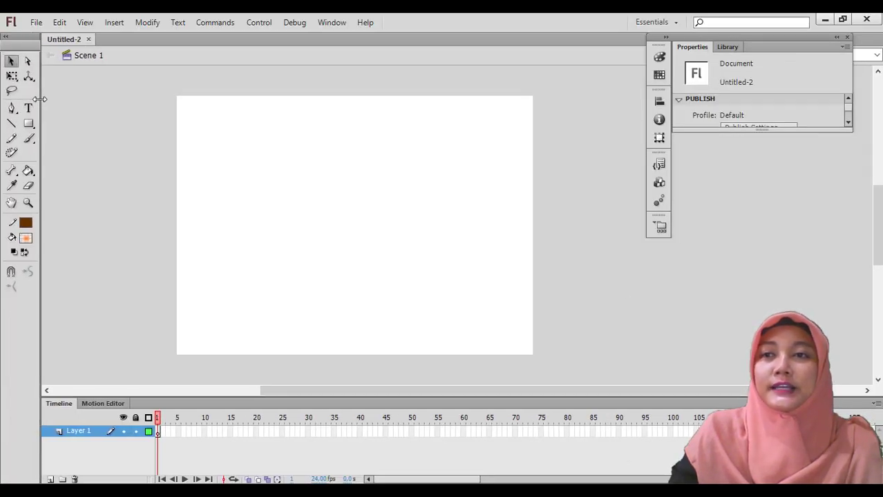
Enlarge the floating Properties panel group and dock it along the workspace's right edge
{"action": "left_click_drag", "start_coordinate": [779, 36], "coordinate": [816, 41]}
{"action": "left_click_drag", "start_coordinate": [801, 129], "coordinate": [800, 374]}
{"action": "left_click_drag", "start_coordinate": [828, 44], "coordinate": [879, 50]}
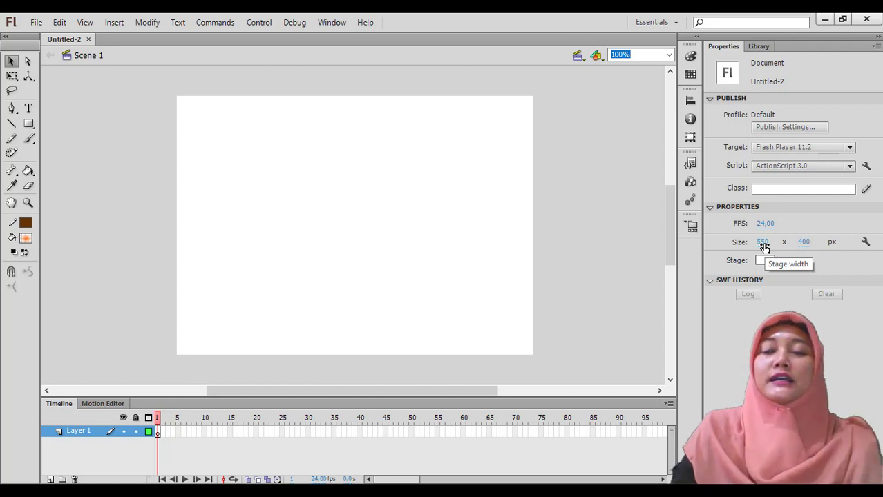
Set the stage size to 550 x 400 px in the document properties
{"action": "left_click", "coordinate": [764, 244]}
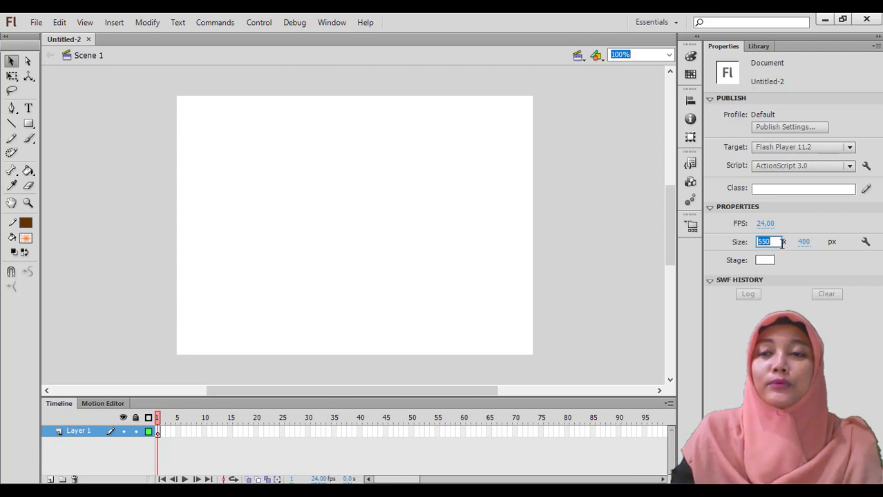
{"action": "key", "text": "Return"}
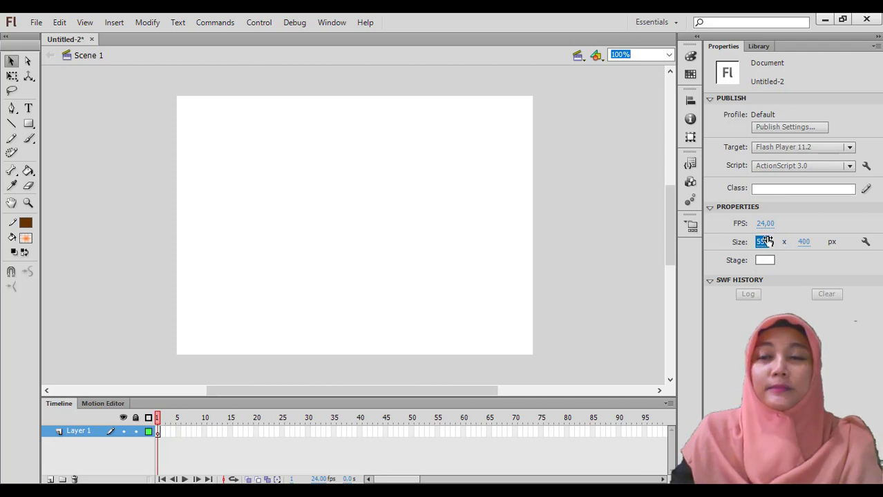
{"action": "left_click", "coordinate": [806, 241]}
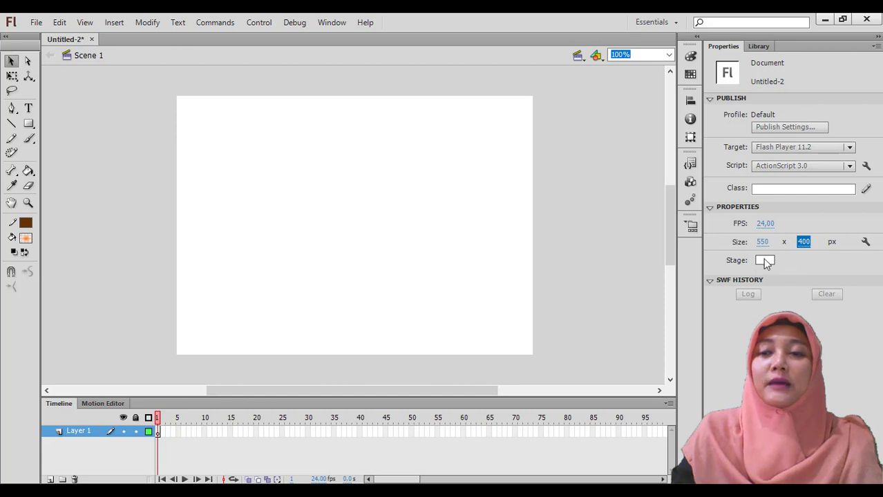
Try green #339900 as the stage colour and return the stage to white
{"action": "left_click", "coordinate": [764, 260]}
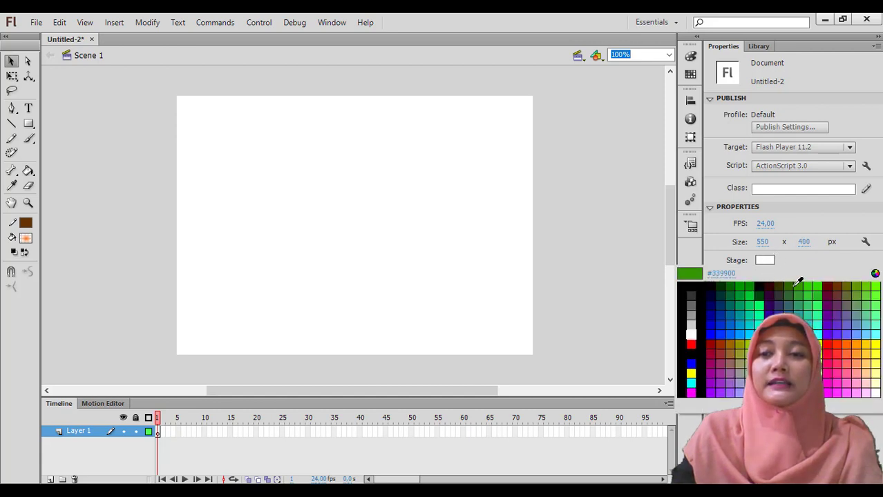
{"action": "left_click", "coordinate": [795, 285]}
{"action": "left_click", "coordinate": [763, 261]}
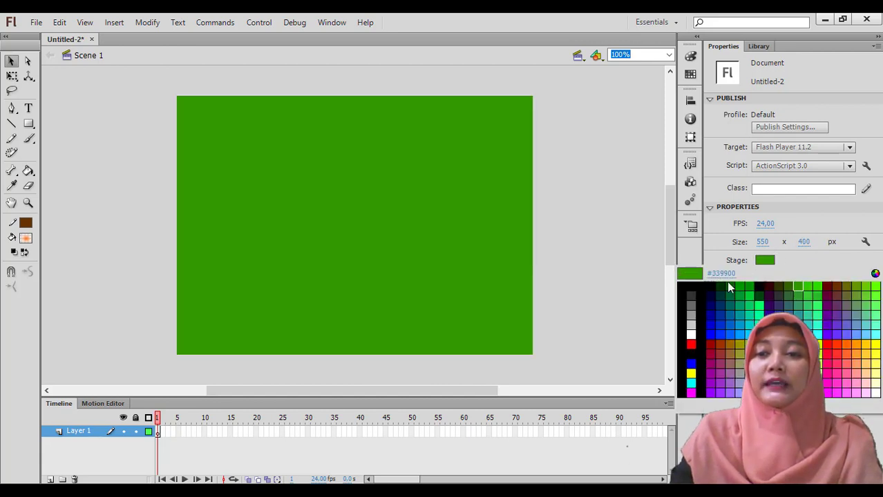
{"action": "left_click", "coordinate": [693, 333]}
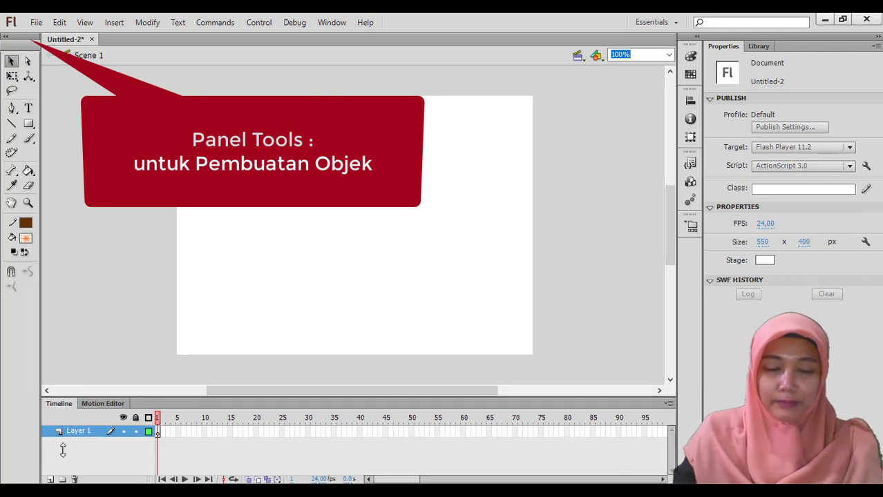
Collapse the Timeline panel, enlarge the stage view to 133% and return to the Selection tool
{"action": "double_click", "coordinate": [60, 403]}
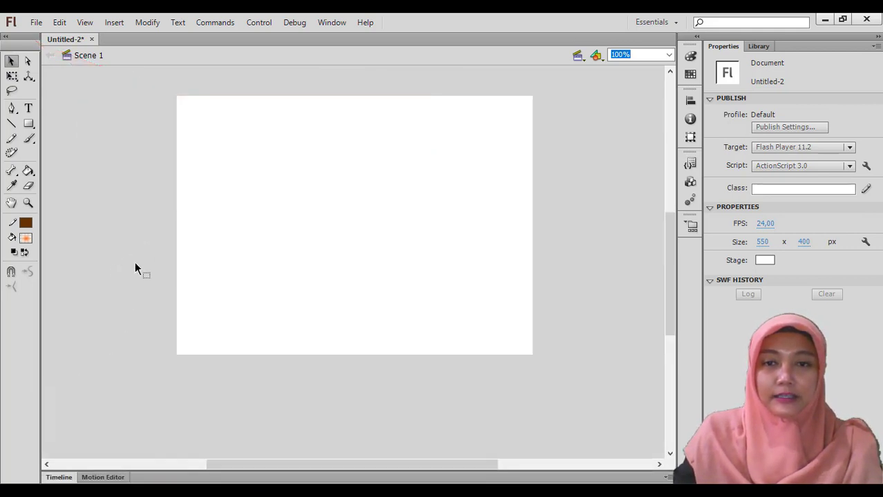
{"action": "left_click", "coordinate": [180, 97]}
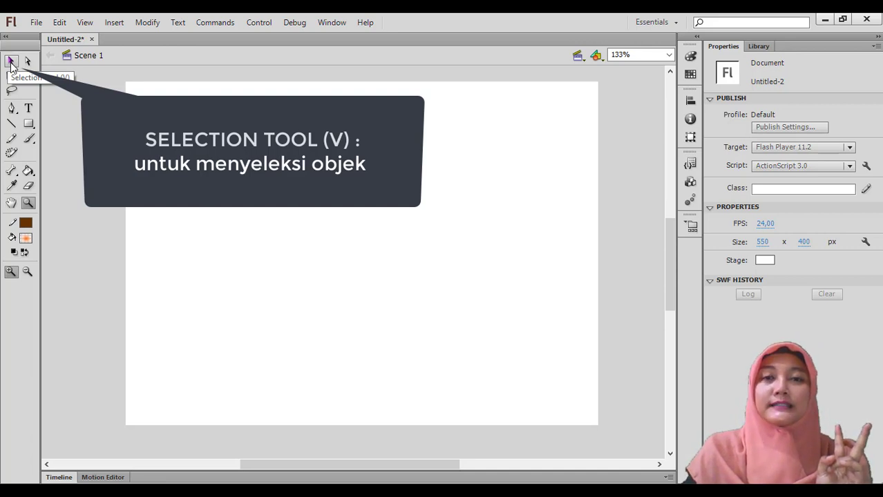
{"action": "left_click", "coordinate": [11, 63]}
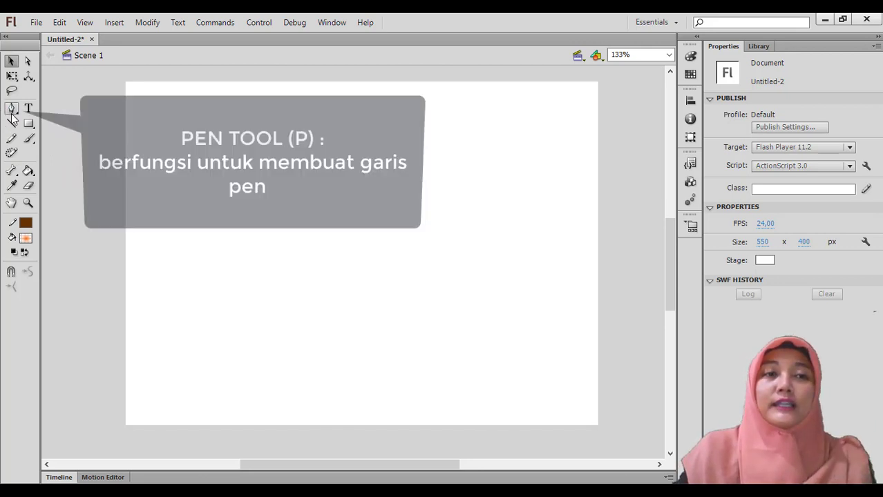
Activate the Pen tool and set its stroke colour to grey
{"action": "left_click", "coordinate": [13, 111]}
{"action": "left_click", "coordinate": [13, 109]}
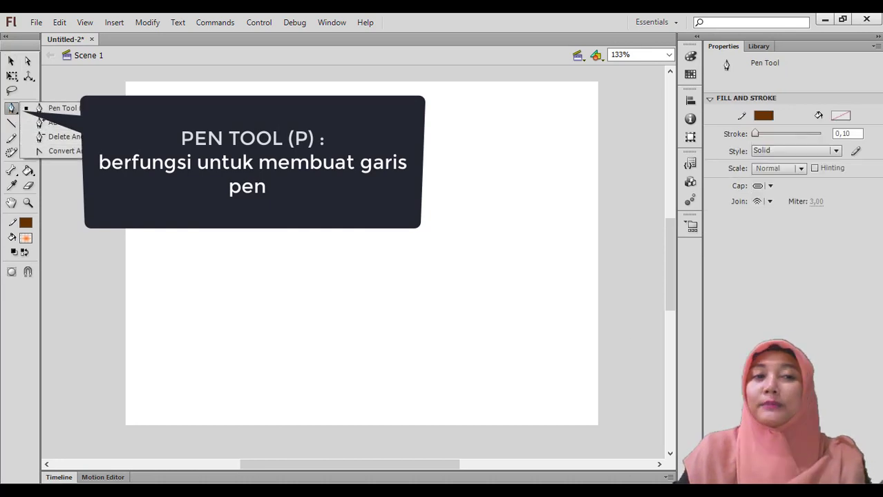
{"action": "left_click", "coordinate": [13, 111]}
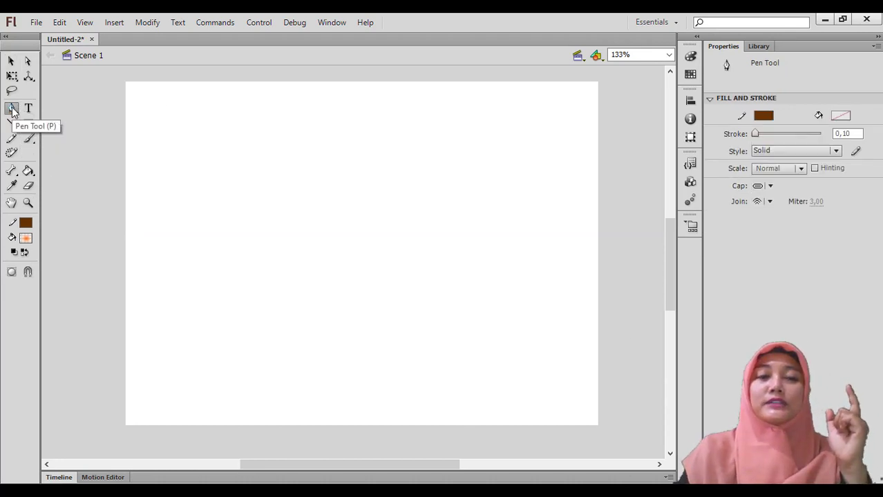
{"action": "left_click", "coordinate": [26, 227]}
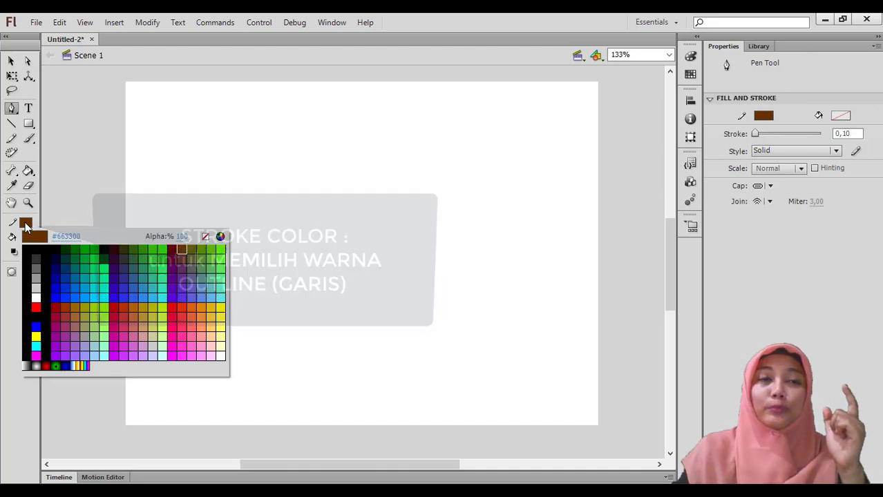
{"action": "left_click", "coordinate": [26, 227]}
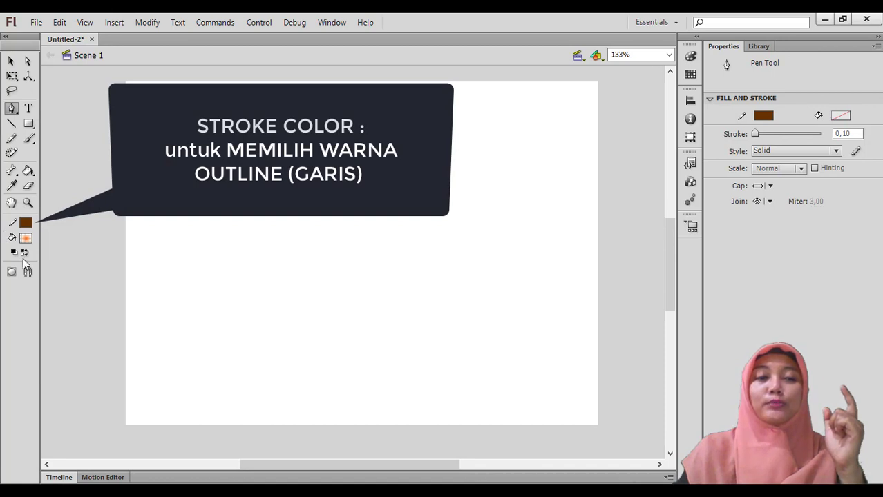
{"action": "left_click", "coordinate": [26, 223]}
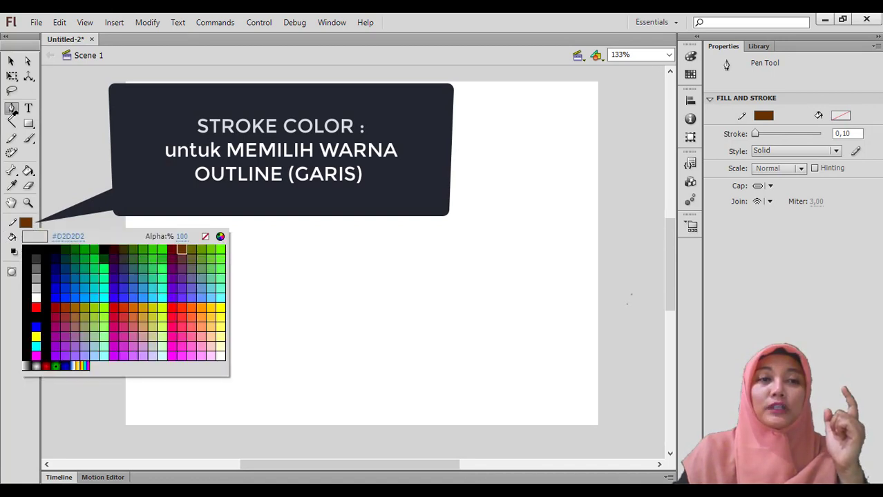
{"action": "left_click", "coordinate": [27, 253]}
{"action": "left_click", "coordinate": [11, 108]}
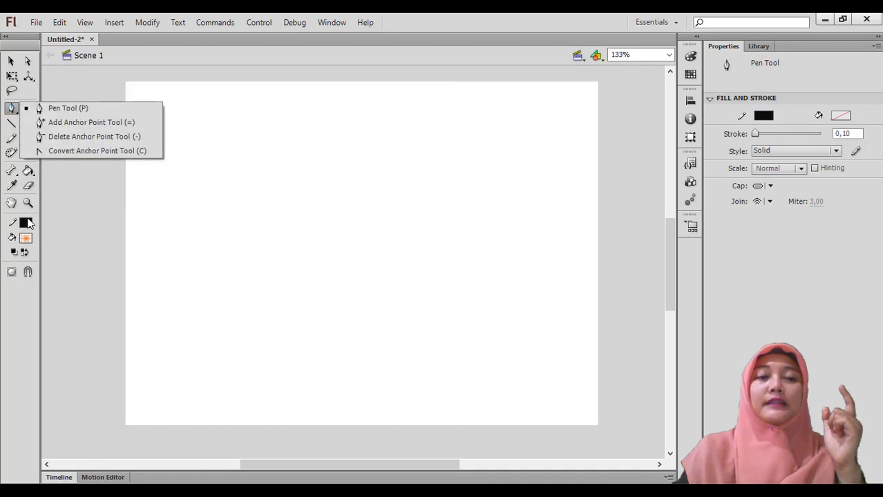
{"action": "left_click", "coordinate": [27, 223]}
{"action": "left_click", "coordinate": [27, 223]}
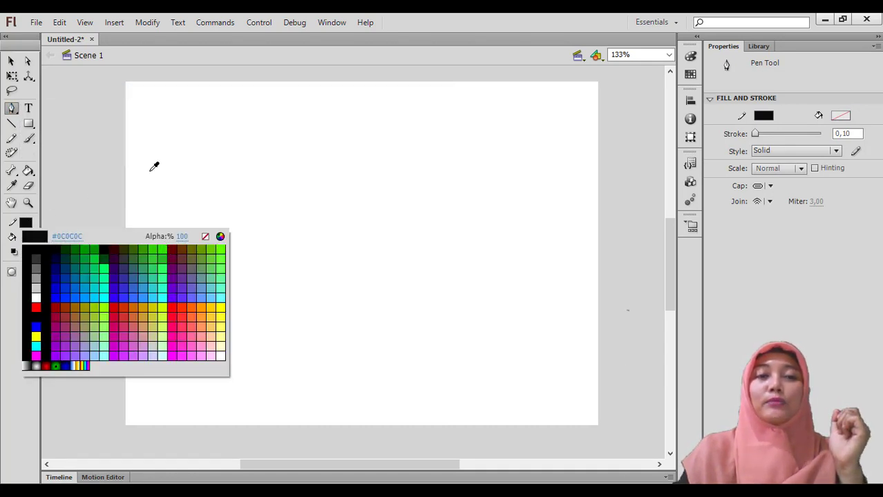
{"action": "left_click", "coordinate": [49, 104]}
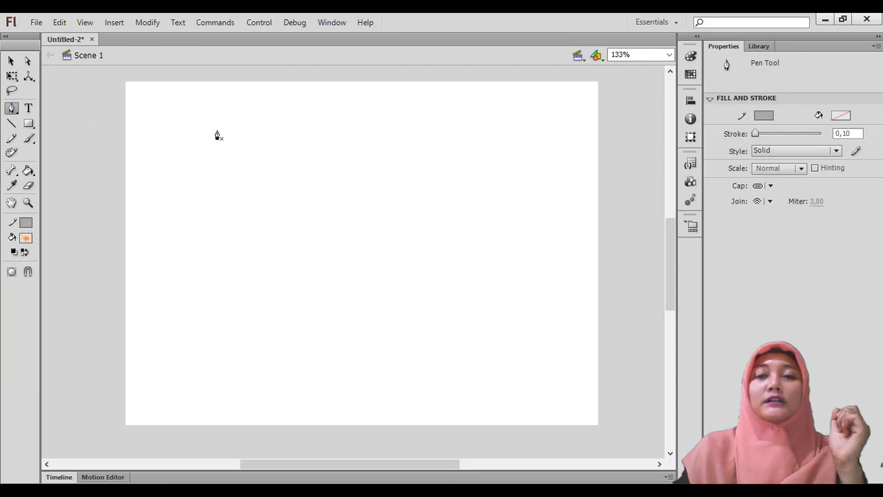
Draw a closed triangle with three straight sides in the upper middle of the stage
{"action": "left_click", "coordinate": [258, 122]}
{"action": "left_click", "coordinate": [380, 123]}
{"action": "left_click", "coordinate": [359, 252]}
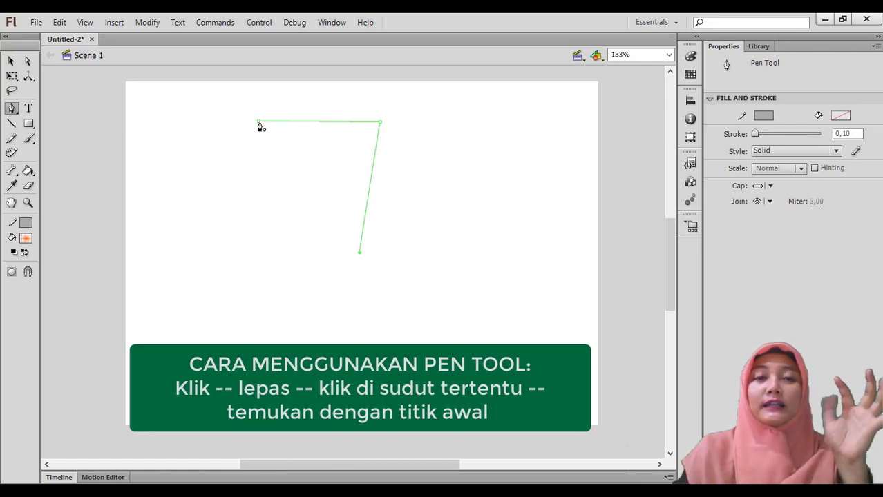
{"action": "left_click", "coordinate": [260, 124]}
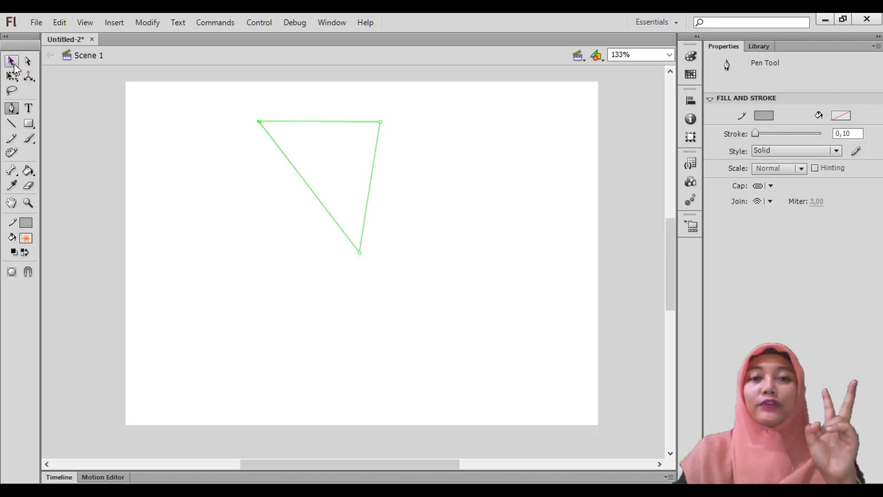
Reshape the triangle with the Selection tool, bending its top and left sides outward and its right side inward
{"action": "left_click", "coordinate": [12, 62]}
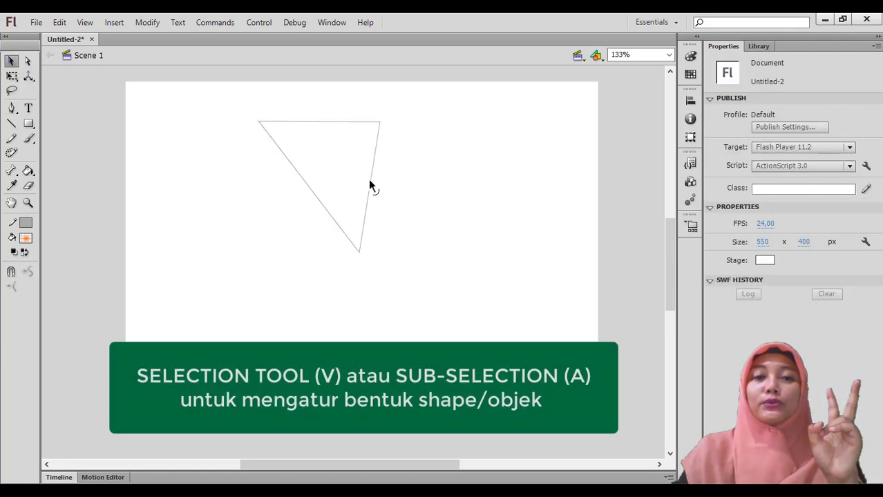
{"action": "left_click_drag", "start_coordinate": [376, 187], "coordinate": [384, 189]}
{"action": "left_click_drag", "start_coordinate": [312, 192], "coordinate": [302, 197]}
{"action": "left_click_drag", "start_coordinate": [315, 124], "coordinate": [317, 109]}
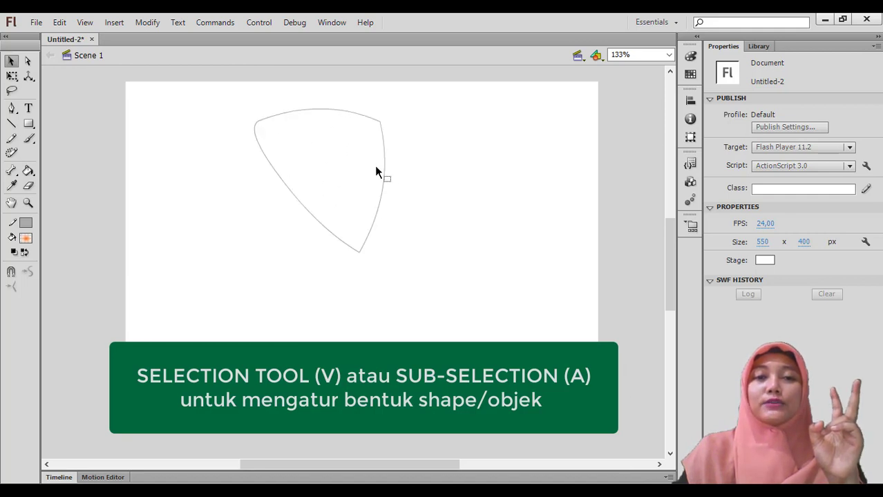
{"action": "left_click_drag", "start_coordinate": [382, 174], "coordinate": [334, 174]}
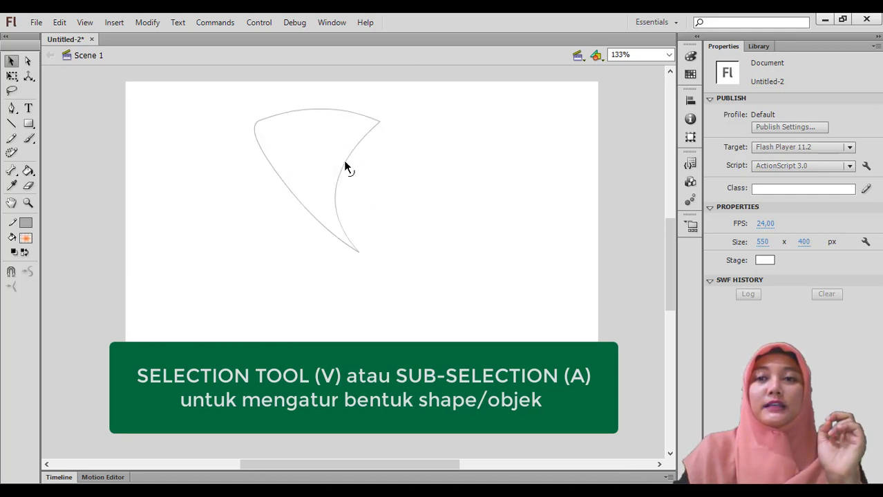
{"action": "left_click", "coordinate": [346, 161]}
{"action": "double_click", "coordinate": [346, 158]}
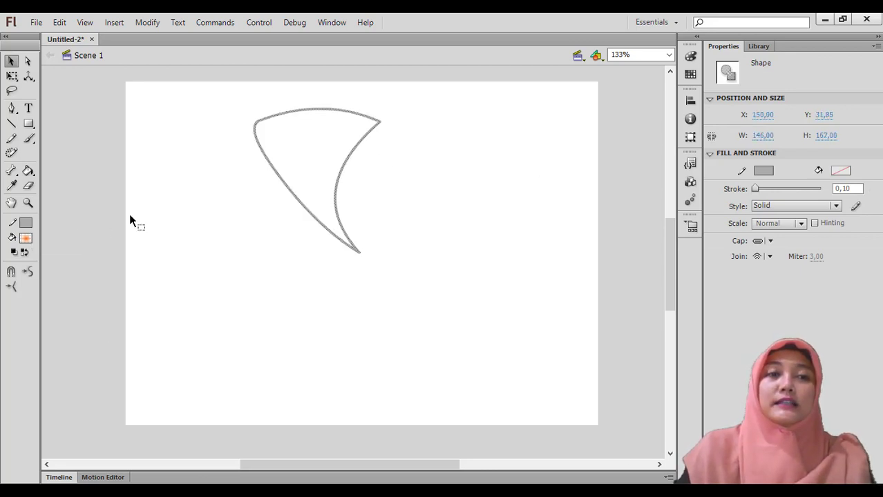
{"action": "left_click", "coordinate": [152, 206]}
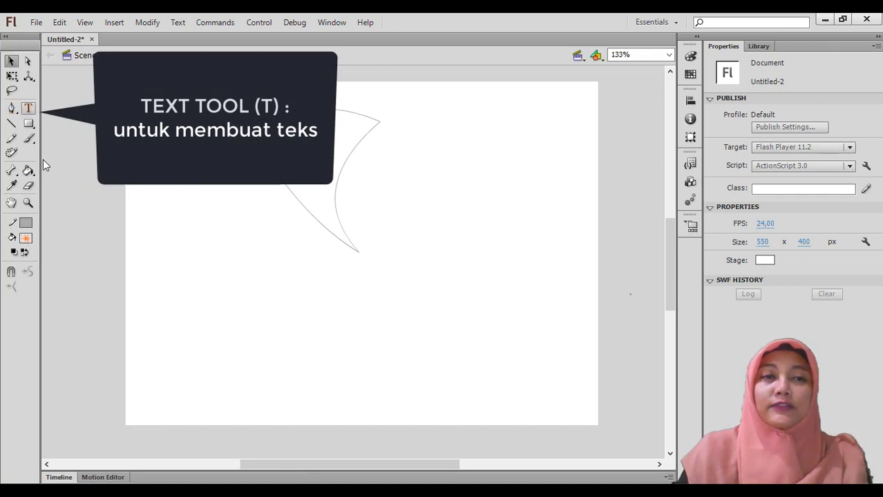
Activate the Text tool and choose black as the fill colour
{"action": "left_click", "coordinate": [28, 109]}
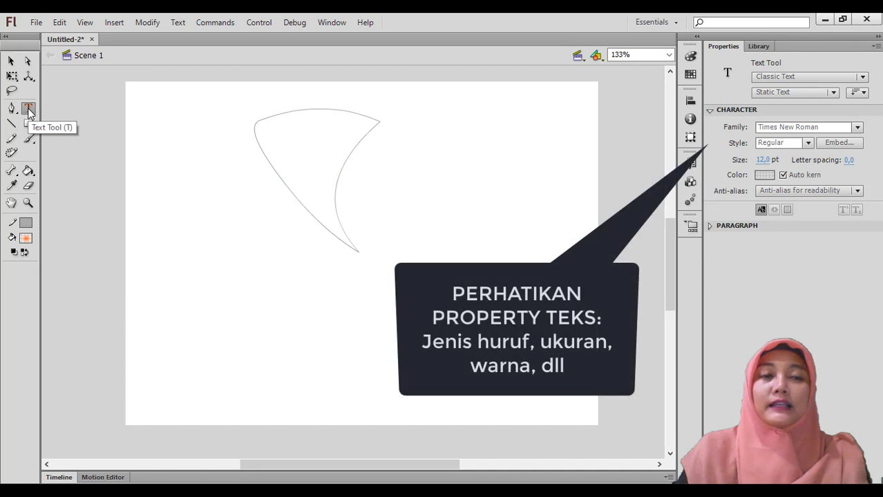
{"action": "left_click", "coordinate": [29, 240]}
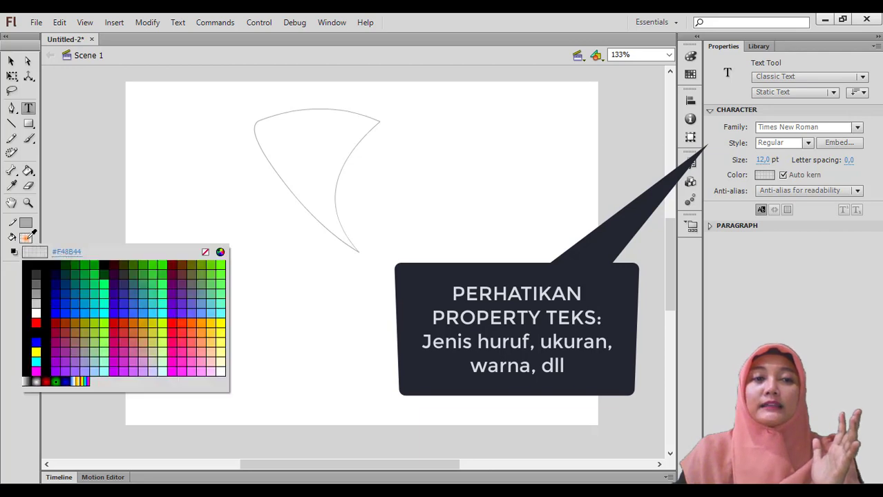
{"action": "left_click", "coordinate": [42, 264]}
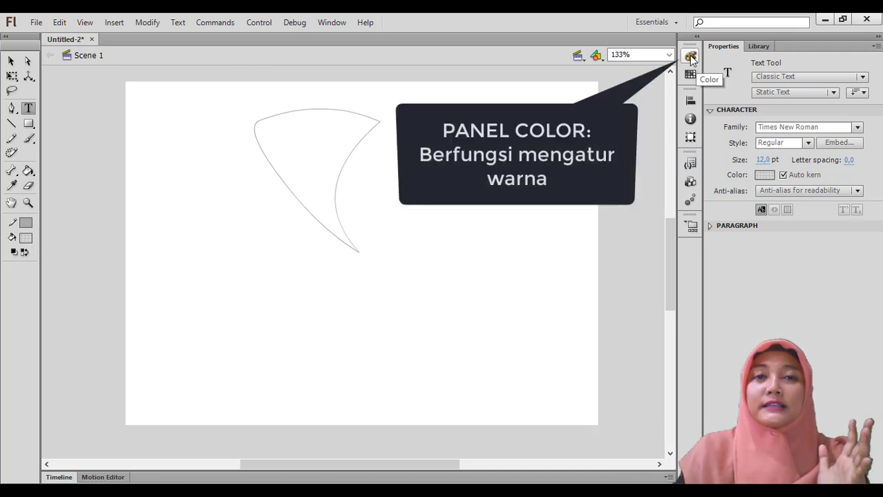
Show the Color panel and set the fill colour's alpha to 100%
{"action": "left_click", "coordinate": [329, 23]}
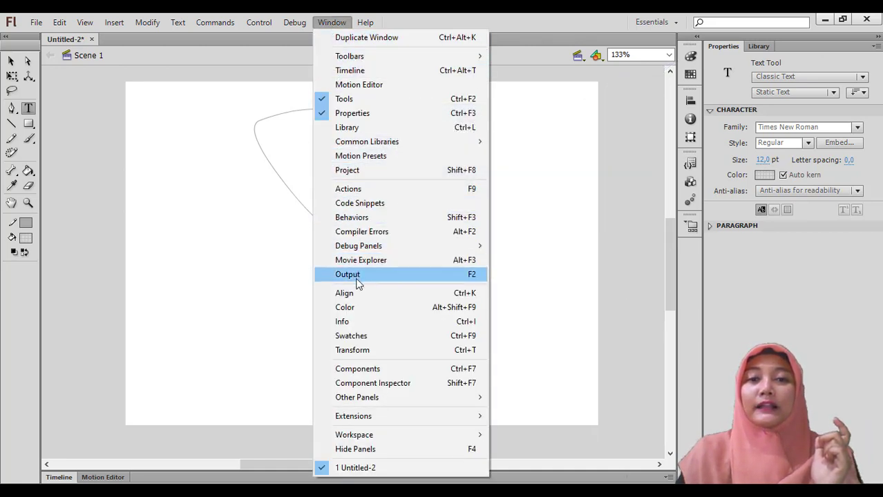
{"action": "left_click", "coordinate": [345, 308]}
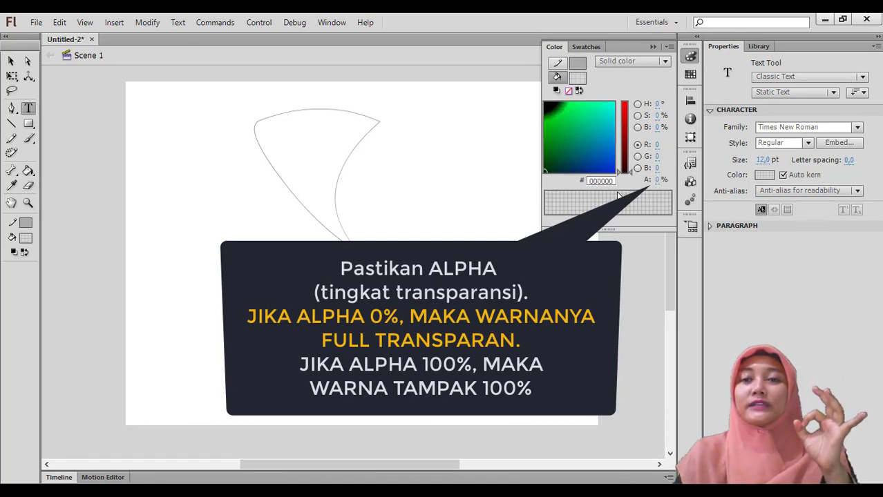
{"action": "left_click_drag", "start_coordinate": [669, 181], "coordinate": [666, 179]}
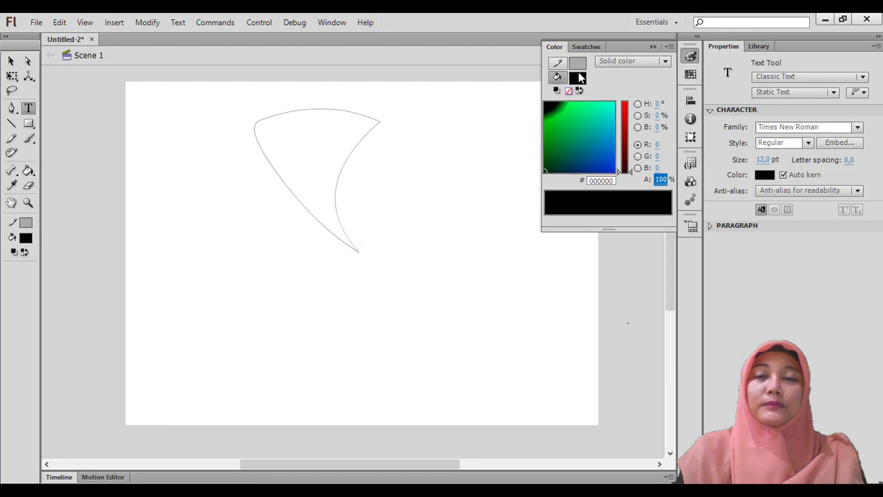
Set the stroke colour to black (#000000) and collapse the Color panel
{"action": "left_click", "coordinate": [580, 64]}
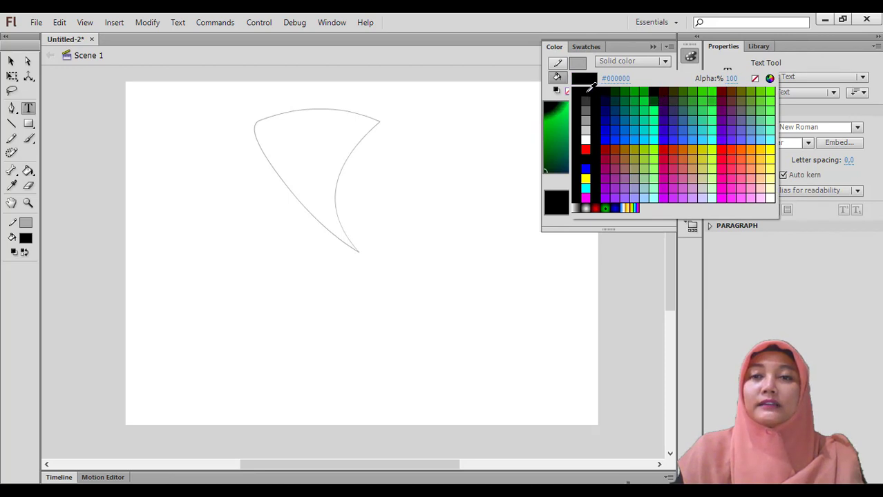
{"action": "left_click", "coordinate": [589, 87]}
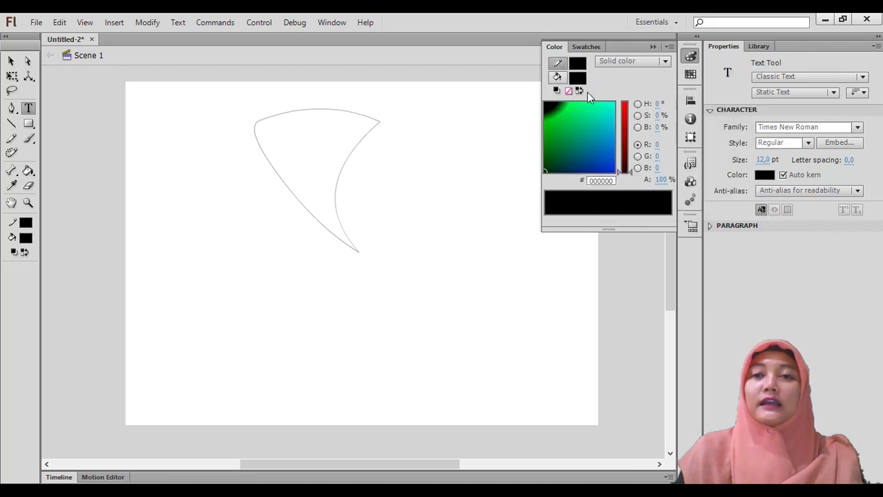
{"action": "left_click", "coordinate": [691, 58]}
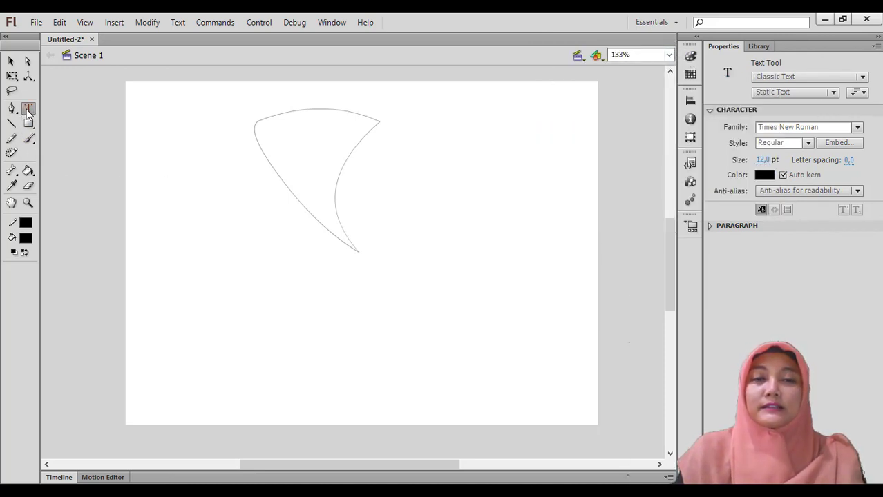
Add the static text "TEXT TOOL" on the stage just below the curved triangle
{"action": "left_click", "coordinate": [304, 268]}
{"action": "type", "text": "TEXT"}
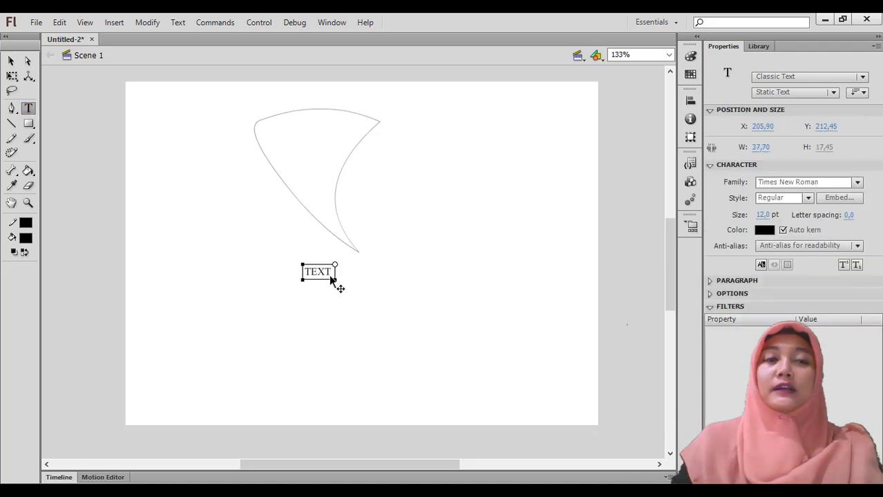
{"action": "type", "text": " TOOL"}
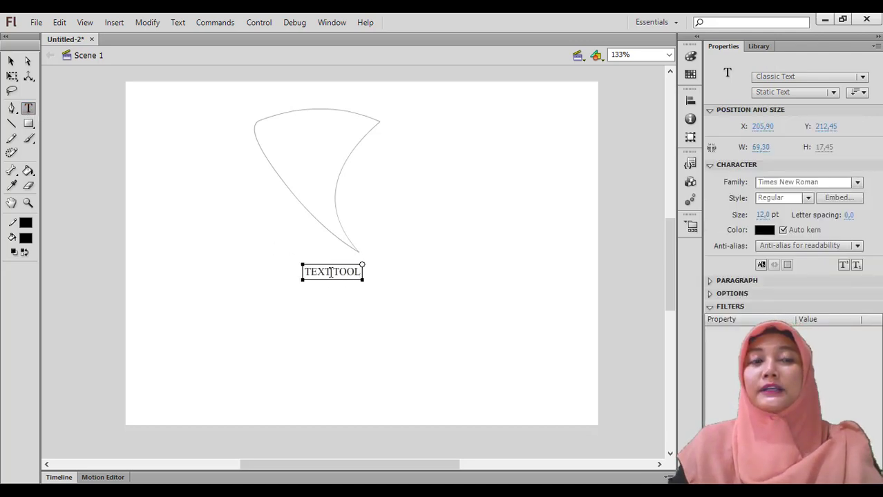
Select the text object and examine its text engine and text type options, keeping Classic Text and Static Text
{"action": "left_click", "coordinate": [11, 61]}
{"action": "left_click", "coordinate": [344, 278]}
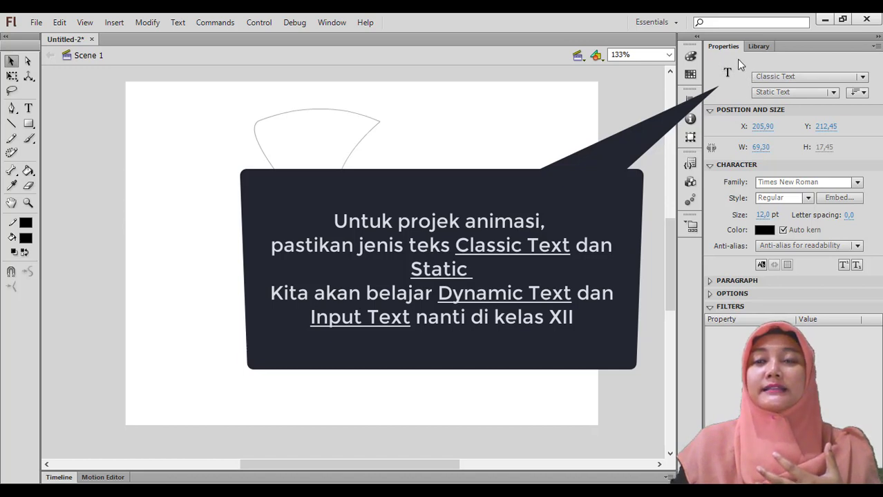
{"action": "left_click", "coordinate": [774, 77]}
{"action": "left_click", "coordinate": [771, 77]}
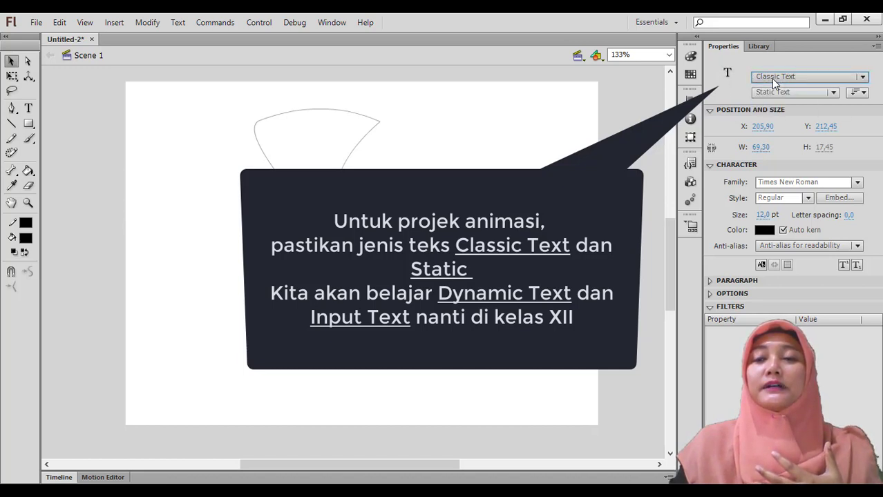
{"action": "left_click", "coordinate": [768, 94]}
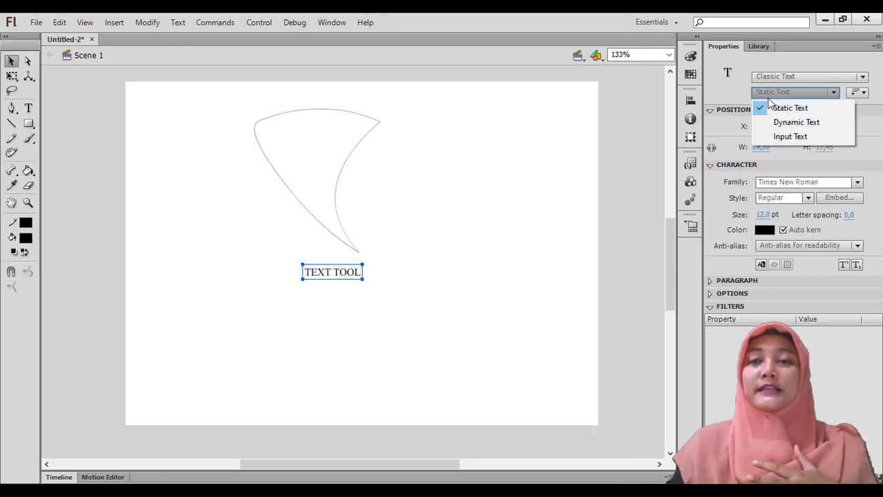
{"action": "left_click", "coordinate": [714, 95]}
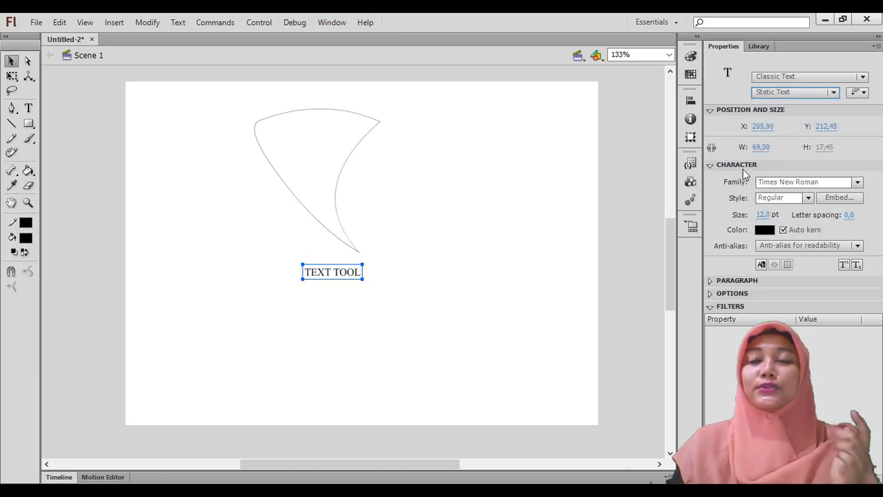
Examine the font families and styles available for the text, keeping Times New Roman and Regular
{"action": "left_click", "coordinate": [858, 183]}
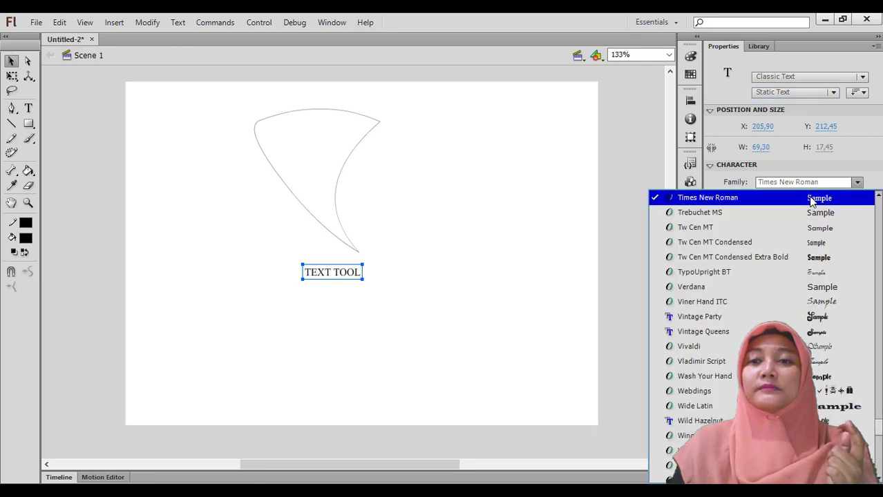
{"action": "left_click", "coordinate": [834, 195]}
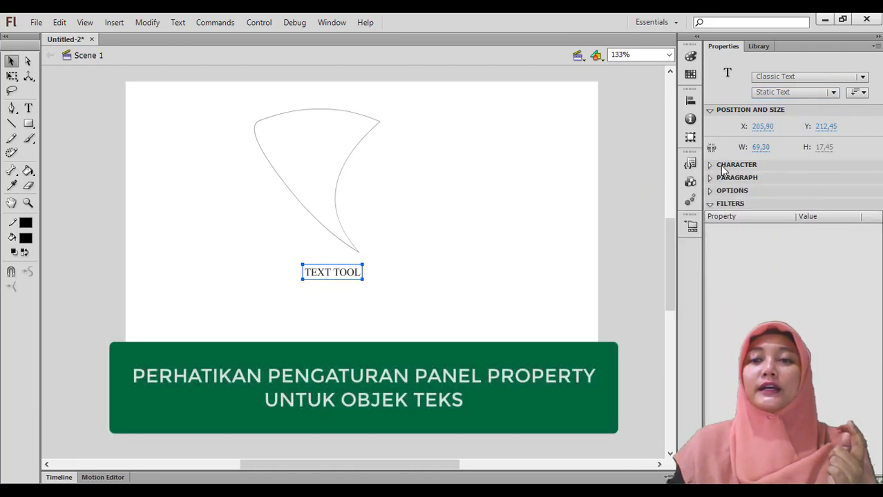
{"action": "left_click", "coordinate": [722, 167]}
{"action": "left_click", "coordinate": [808, 198]}
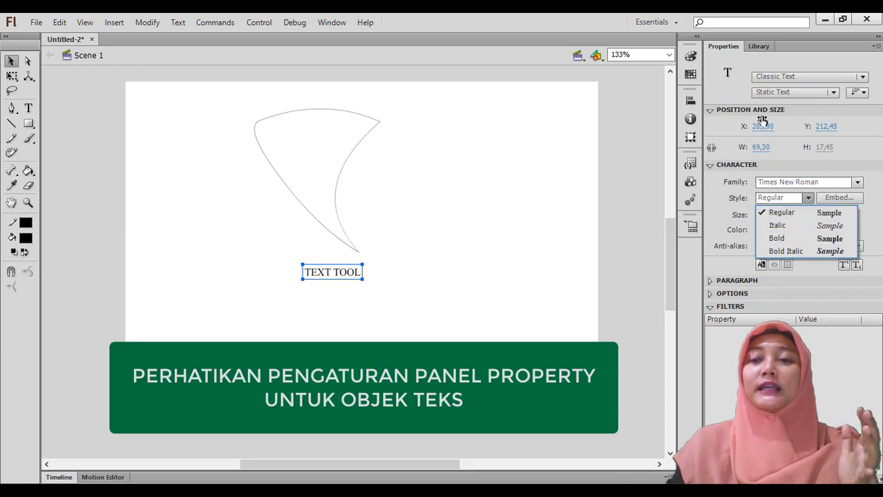
{"action": "left_click", "coordinate": [796, 169]}
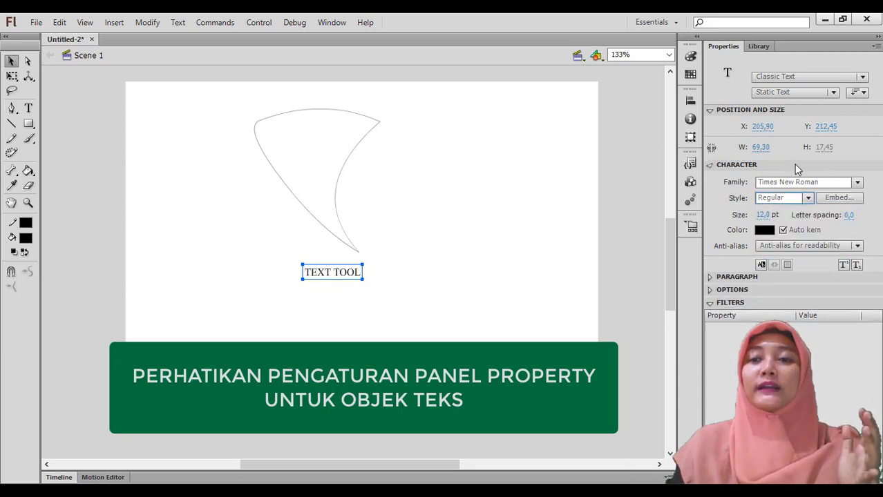
{"action": "left_click", "coordinate": [722, 165]}
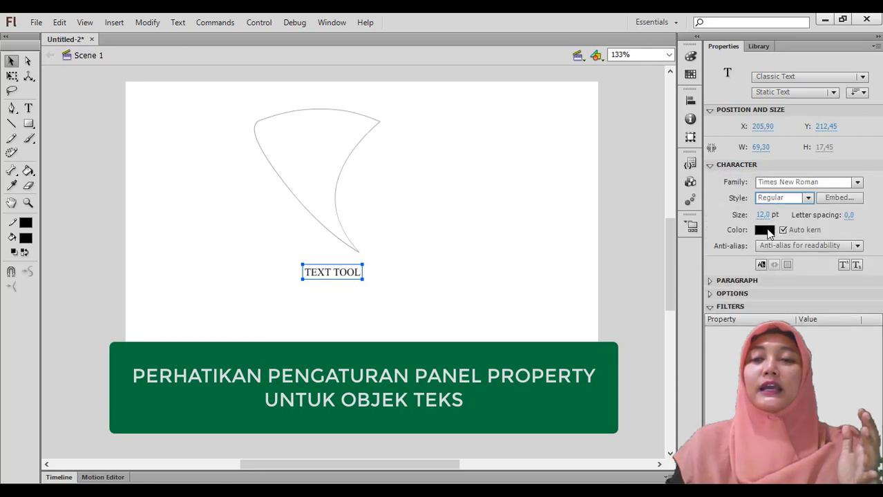
Look at the text's colour swatches and change the text colour to red
{"action": "left_click", "coordinate": [767, 230]}
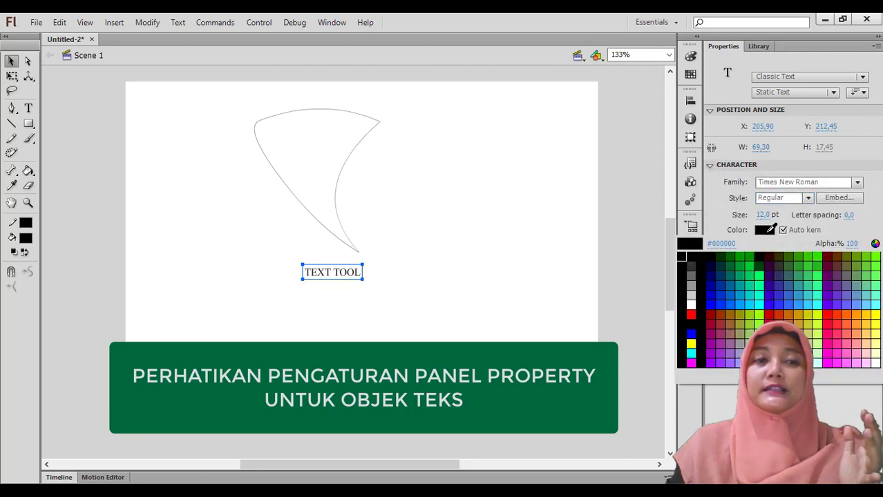
{"action": "left_click", "coordinate": [768, 229]}
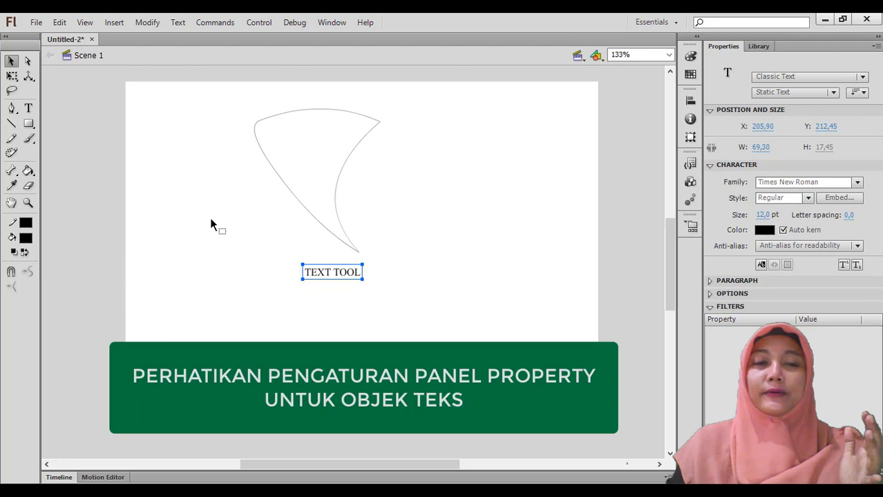
{"action": "left_click", "coordinate": [25, 240]}
{"action": "left_click", "coordinate": [38, 322]}
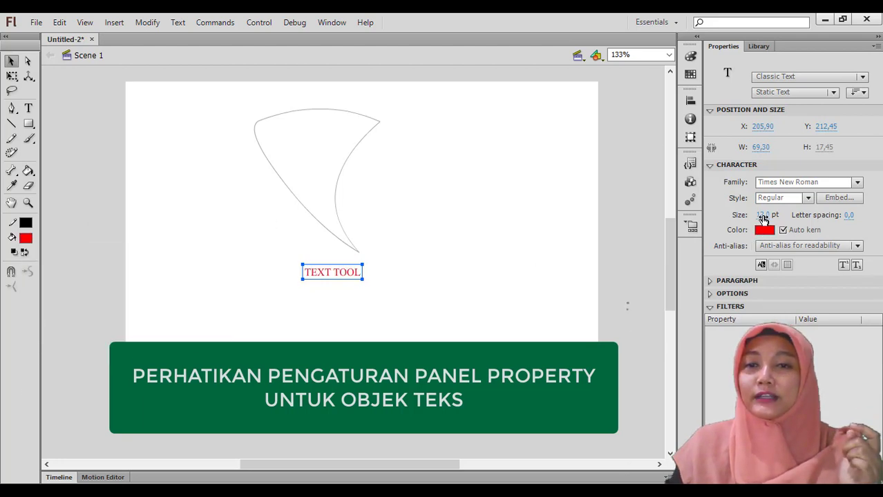
Set the text size to 19 pt and its colour to black
{"action": "mouse_move", "coordinate": [763, 218]}
{"action": "left_mouse_down"}
{"action": "mouse_move", "coordinate": [795, 215]}
{"action": "mouse_move", "coordinate": [764, 216]}
{"action": "left_mouse_up"}
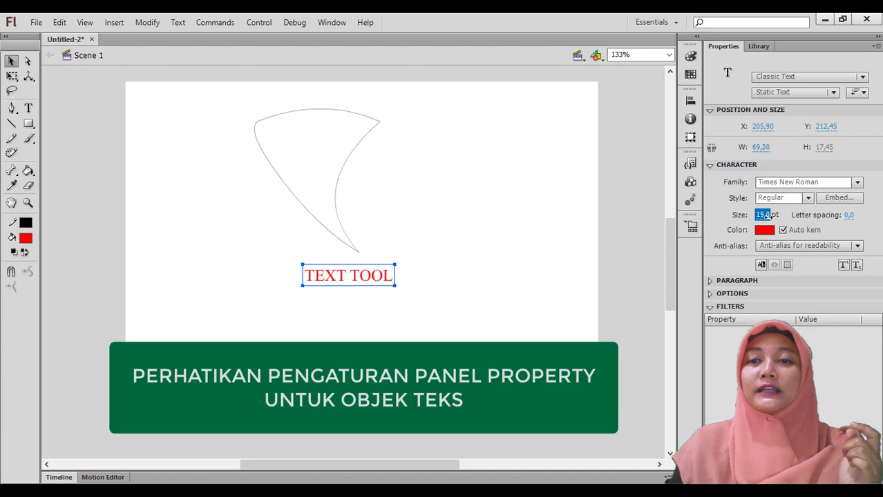
{"action": "left_click", "coordinate": [766, 231]}
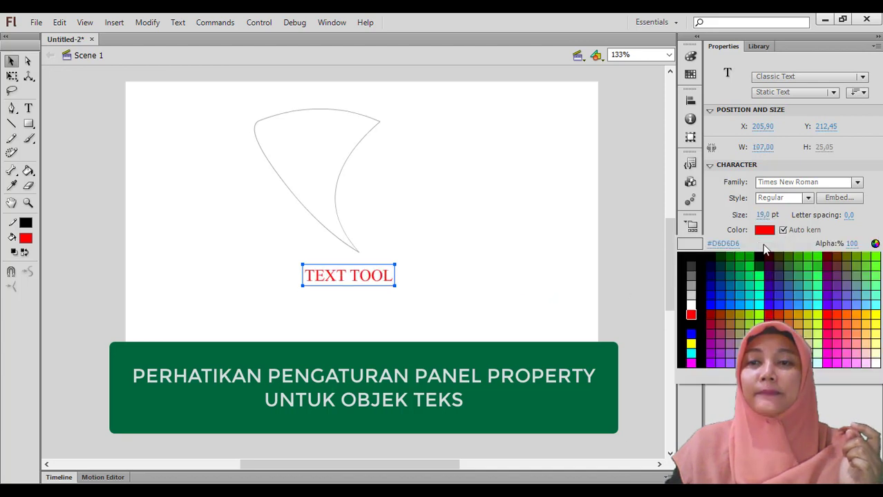
{"action": "left_click", "coordinate": [690, 255]}
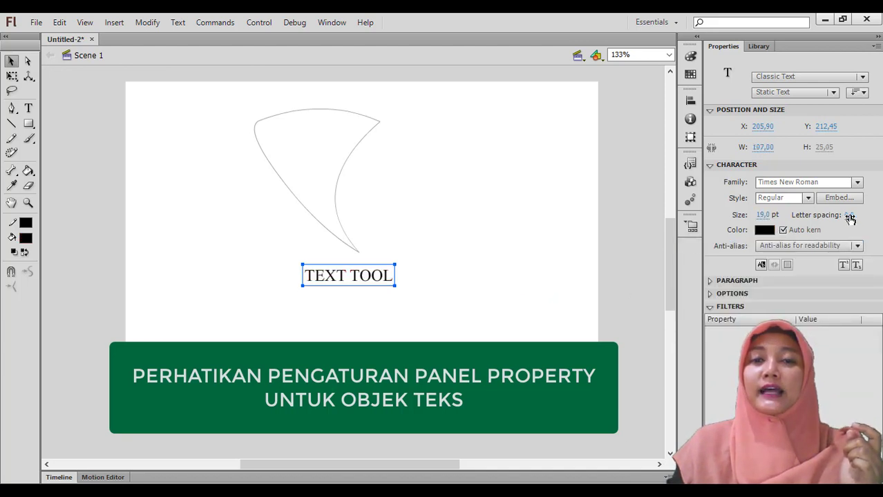
Set the text's letter spacing to 0
{"action": "mouse_move", "coordinate": [850, 217]}
{"action": "left_mouse_down"}
{"action": "mouse_move", "coordinate": [870, 216]}
{"action": "mouse_move", "coordinate": [849, 216]}
{"action": "left_mouse_up"}
{"action": "type", "text": "0"}
{"action": "key", "text": "Return"}
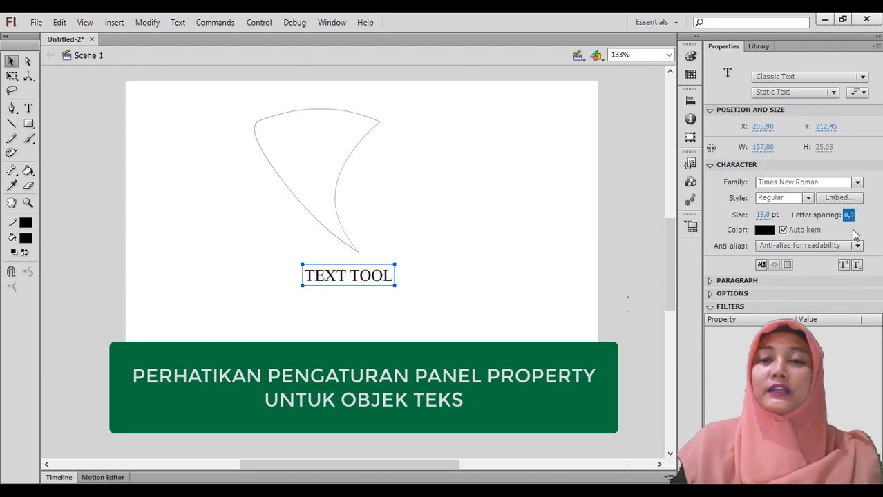
Look at the paragraph format, spacing and margin settings of the text, and collapse them again
{"action": "left_click", "coordinate": [710, 281]}
{"action": "left_click", "coordinate": [709, 282]}
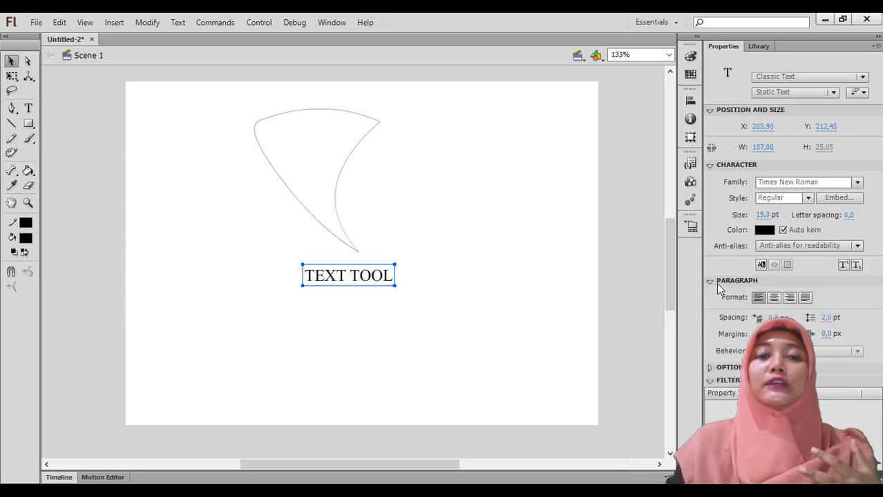
{"action": "left_click", "coordinate": [712, 282]}
Move the text to the lower left of the curved triangle and deselect it
{"action": "left_click_drag", "start_coordinate": [385, 275], "coordinate": [264, 267]}
{"action": "left_click", "coordinate": [309, 222]}
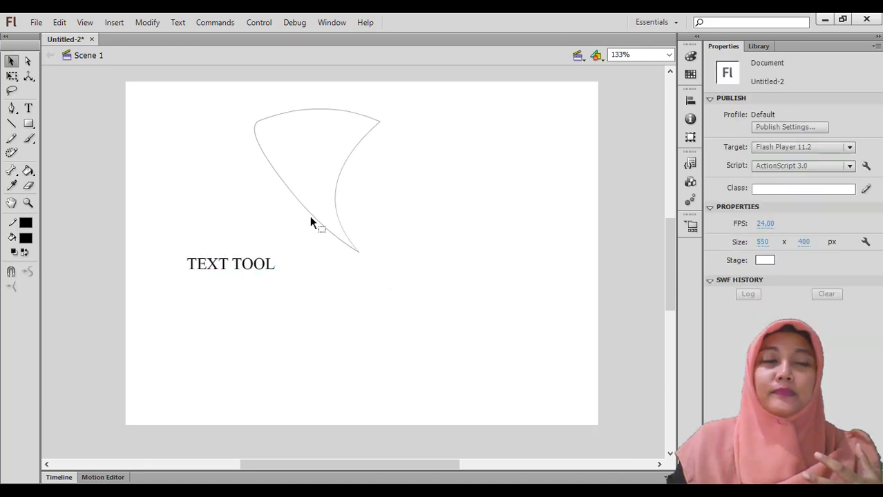
Draw four crossing straight lines with the Line tool, two near-horizontal and two near-vertical, enclosing a four-sided area right of the triangle
{"action": "left_click", "coordinate": [12, 123]}
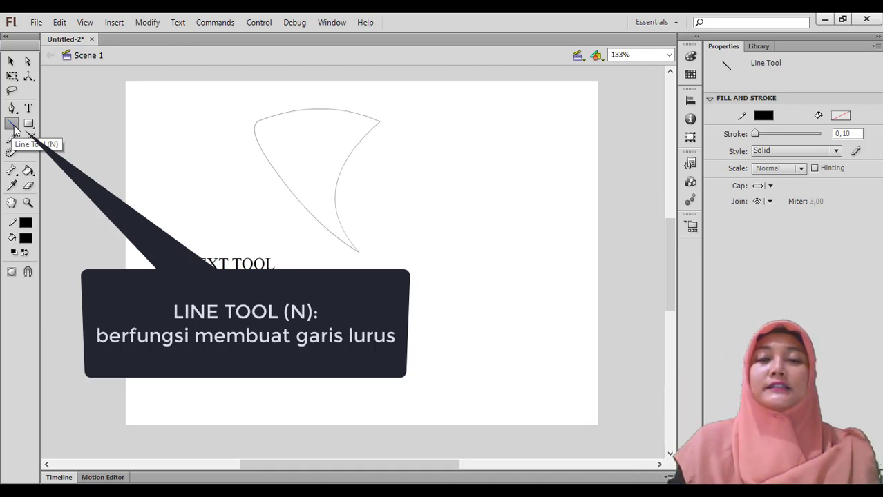
{"action": "left_click_drag", "start_coordinate": [486, 210], "coordinate": [543, 210]}
{"action": "left_click_drag", "start_coordinate": [406, 168], "coordinate": [408, 271]}
{"action": "left_click_drag", "start_coordinate": [528, 163], "coordinate": [534, 302]}
{"action": "left_click_drag", "start_coordinate": [390, 257], "coordinate": [571, 282]}
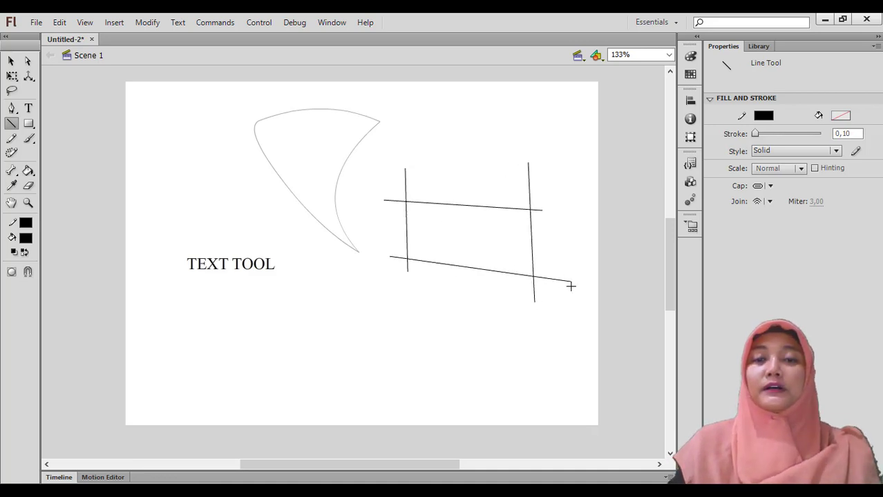
Bend the enclosed line segments with the Selection tool, curving top and bottom outward and left and right inward
{"action": "key", "text": "v"}
{"action": "left_click_drag", "start_coordinate": [481, 274], "coordinate": [482, 289]}
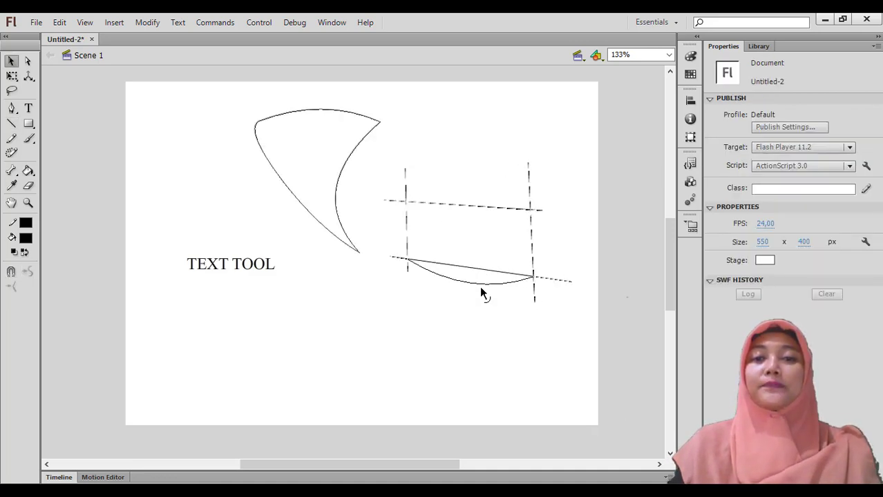
{"action": "left_click_drag", "start_coordinate": [473, 207], "coordinate": [476, 180]}
{"action": "left_click_drag", "start_coordinate": [409, 235], "coordinate": [418, 236]}
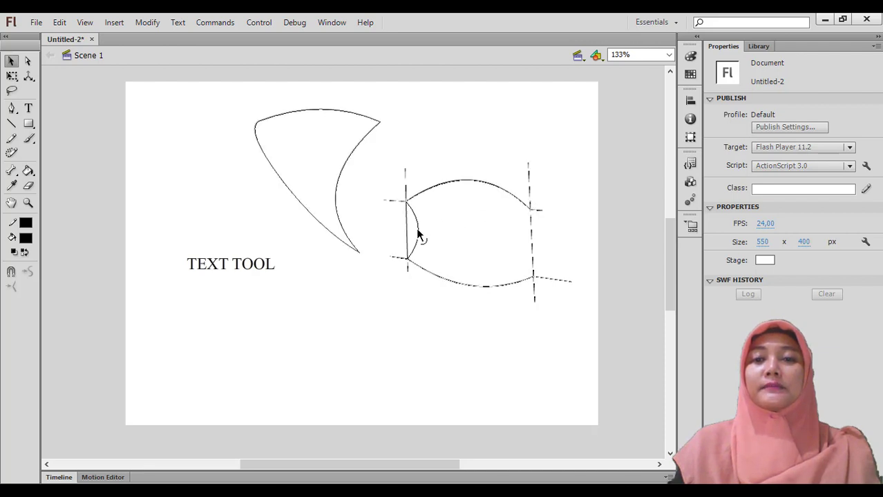
{"action": "left_click_drag", "start_coordinate": [530, 242], "coordinate": [511, 245]}
Select all eight line ends that overhang the corners of the four-sided shape together and delete them
{"action": "left_click", "coordinate": [529, 191]}
{"action": "left_click", "coordinate": [539, 212]}
{"action": "left_click", "coordinate": [535, 209]}
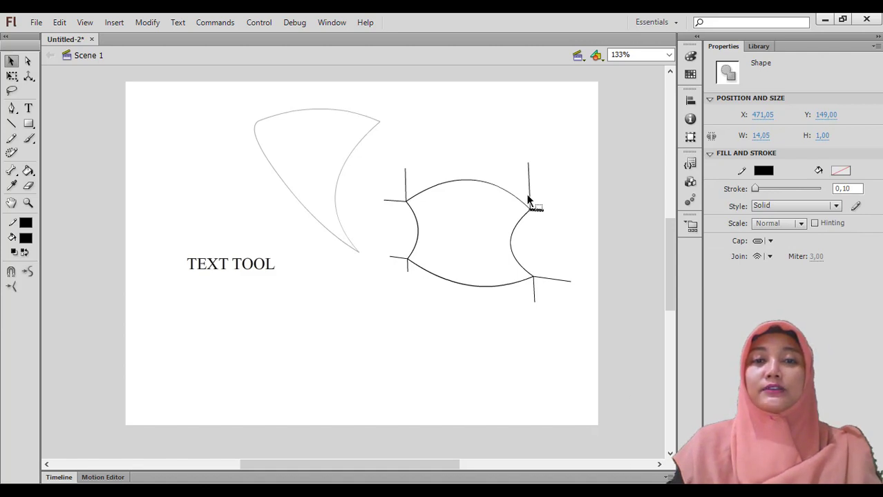
{"action": "left_click", "coordinate": [529, 196], "text": "shift"}
{"action": "left_click", "coordinate": [405, 192], "text": "shift"}
{"action": "left_click", "coordinate": [397, 201], "text": "shift"}
{"action": "left_click", "coordinate": [398, 258], "text": "shift"}
{"action": "left_click", "coordinate": [556, 280], "text": "shift"}
{"action": "left_click", "coordinate": [535, 294], "text": "shift"}
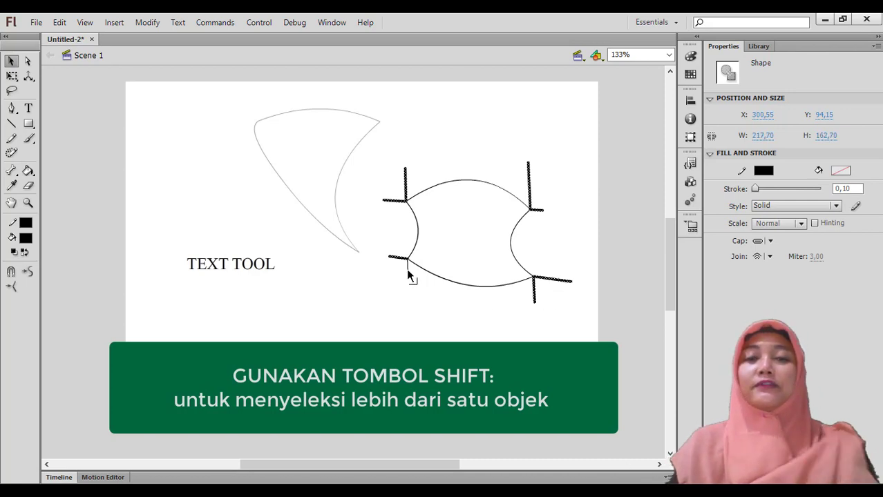
{"action": "left_click", "coordinate": [408, 270], "text": "shift"}
{"action": "key", "text": "Delete"}
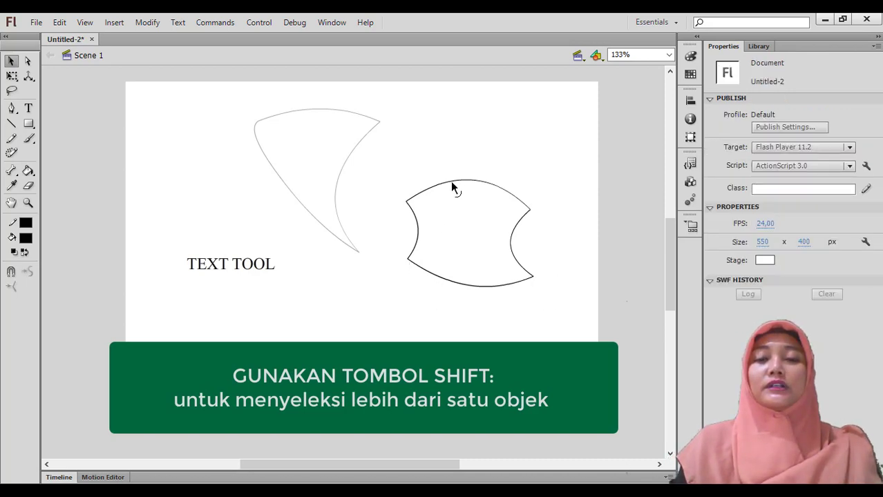
Reshape the four-sided outline, bending its top edge inward, flattening its bottom curve and bending its right edge outward
{"action": "left_click_drag", "start_coordinate": [462, 191], "coordinate": [461, 219]}
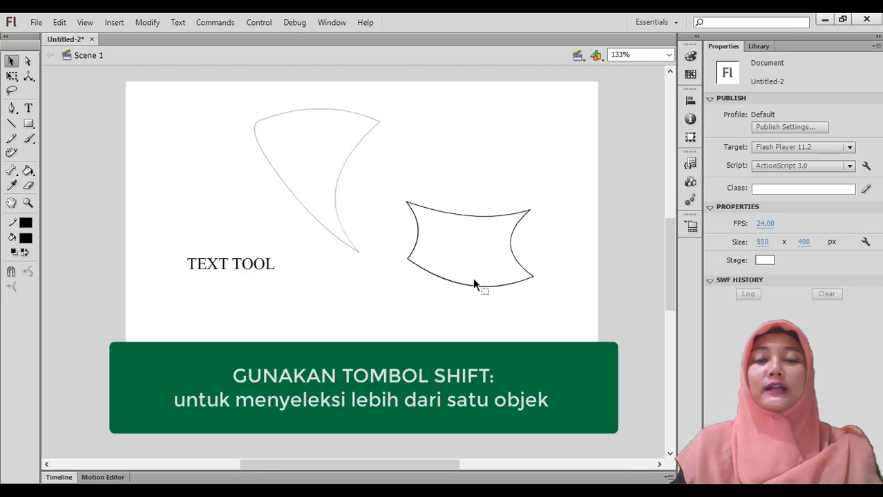
{"action": "left_click_drag", "start_coordinate": [471, 285], "coordinate": [472, 278]}
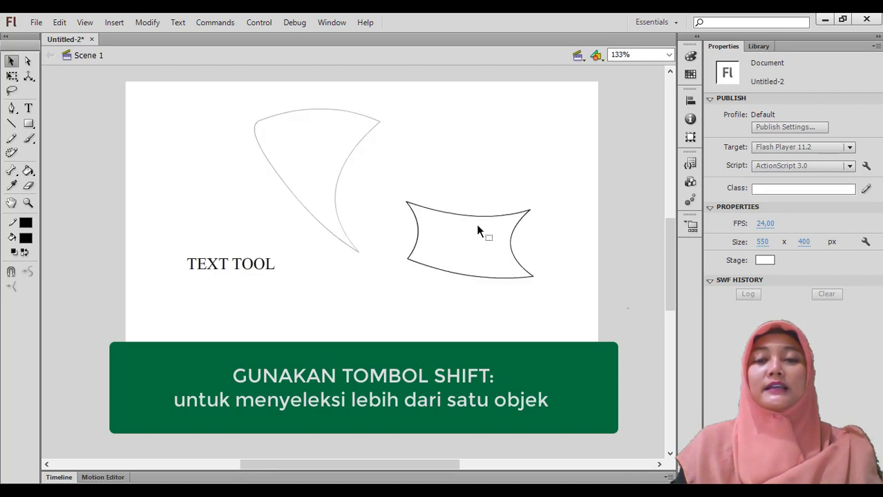
{"action": "left_click_drag", "start_coordinate": [512, 250], "coordinate": [541, 243]}
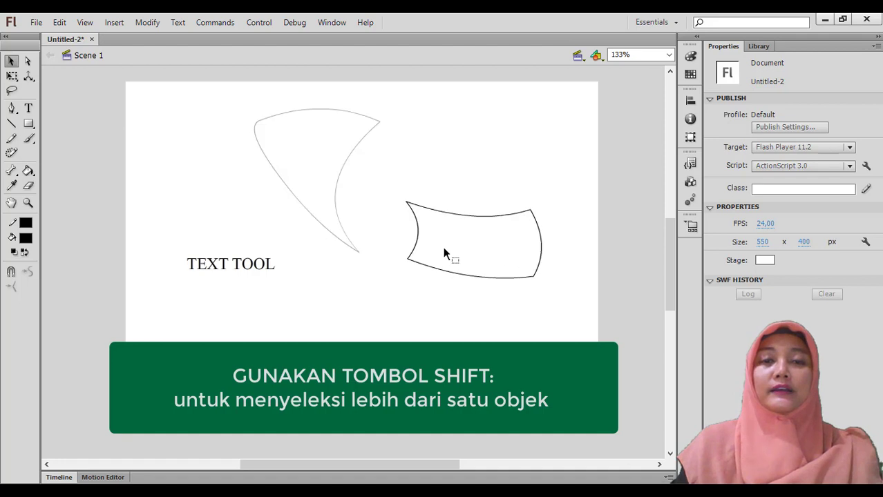
Select the curved triangle's whole outline and recolour its stroke black with the Ink Bottle tool
{"action": "double_click", "coordinate": [338, 220]}
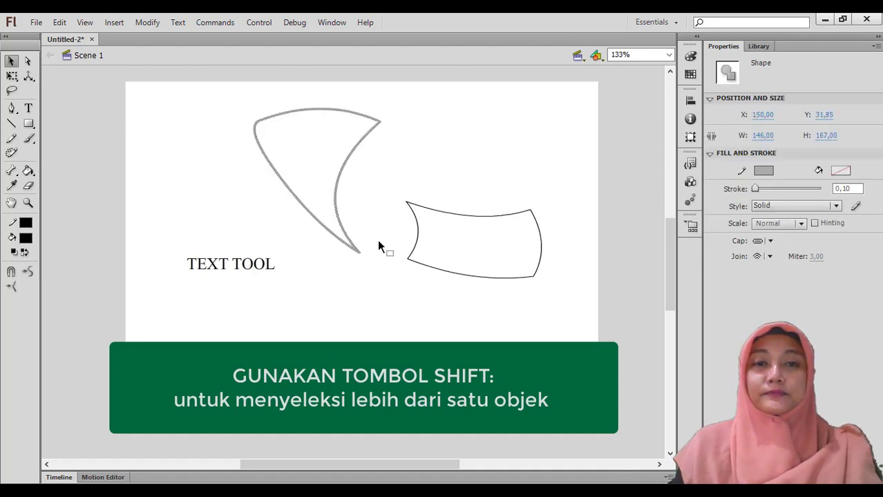
{"action": "key", "text": "s"}
{"action": "left_click", "coordinate": [355, 238]}
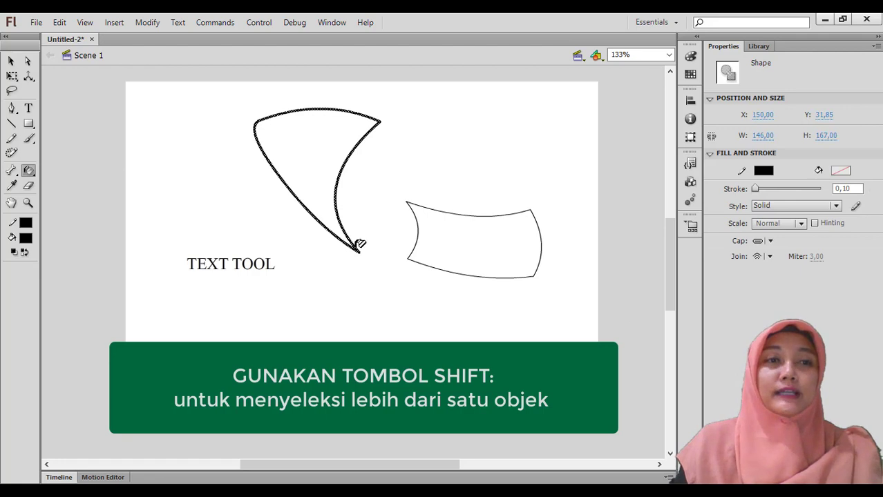
Draw a rectangle with a yellow fill and black stroke below the TEXT TOOL text using the Rectangle tool
{"action": "key", "text": "v"}
{"action": "left_click", "coordinate": [111, 229]}
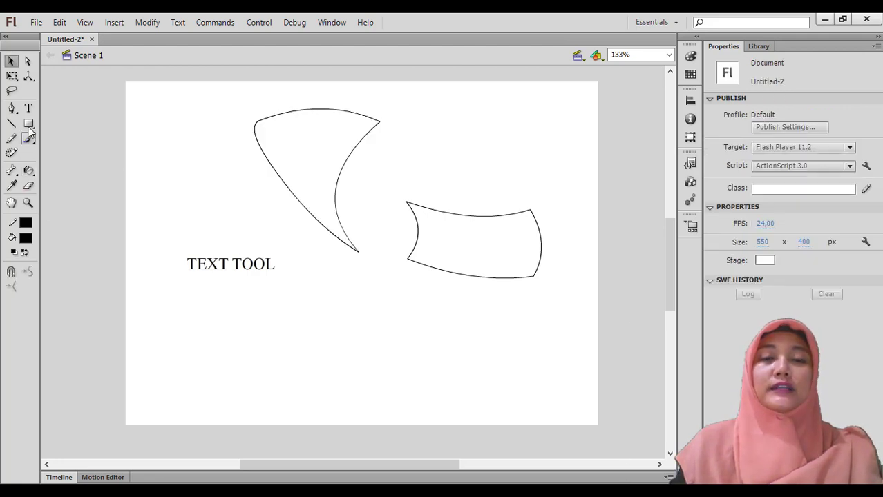
{"action": "left_click", "coordinate": [29, 126]}
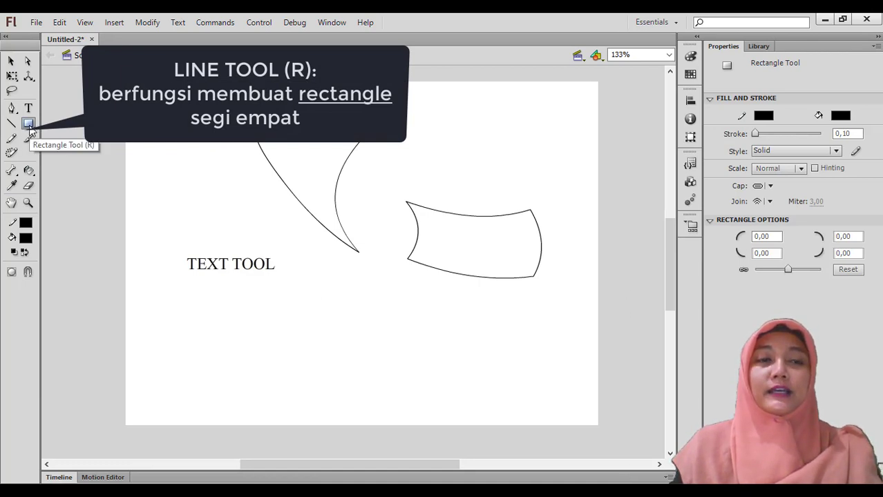
{"action": "left_click", "coordinate": [25, 239]}
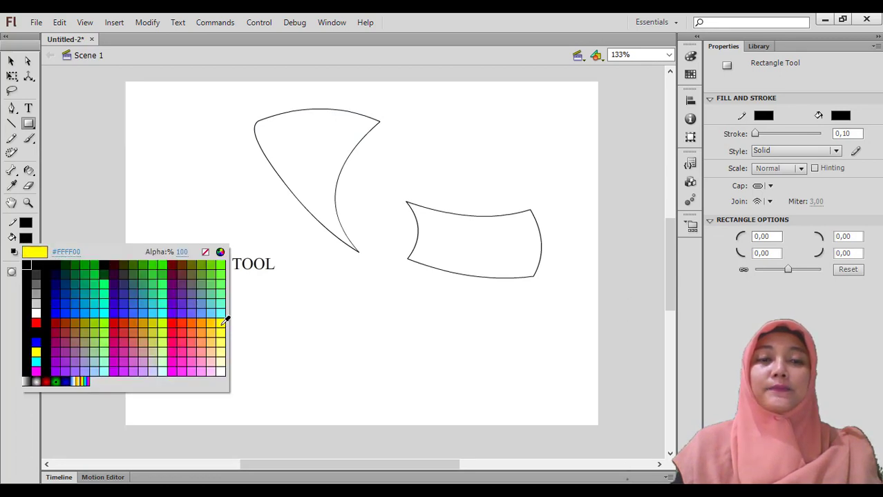
{"action": "left_click", "coordinate": [223, 322]}
{"action": "mouse_move", "coordinate": [187, 296]}
{"action": "left_mouse_down"}
{"action": "mouse_move", "coordinate": [303, 326]}
{"action": "mouse_move", "coordinate": [354, 373]}
{"action": "left_mouse_up"}
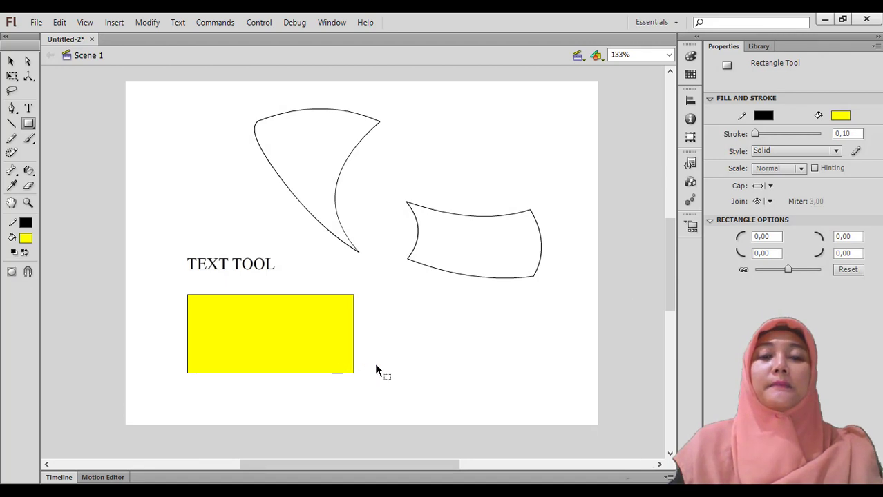
Lower both right-hand corners of the yellow rectangle with the Selection tool and bend its right edge outward
{"action": "key", "text": "v"}
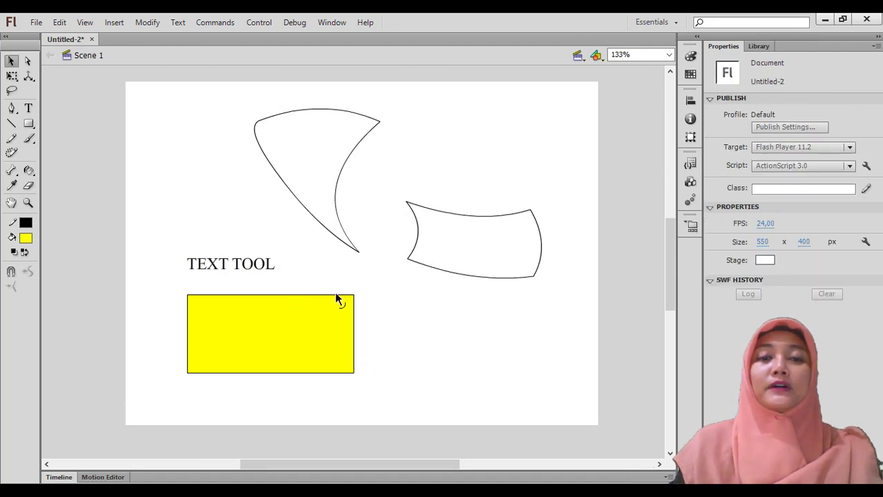
{"action": "left_click_drag", "start_coordinate": [354, 296], "coordinate": [353, 321]}
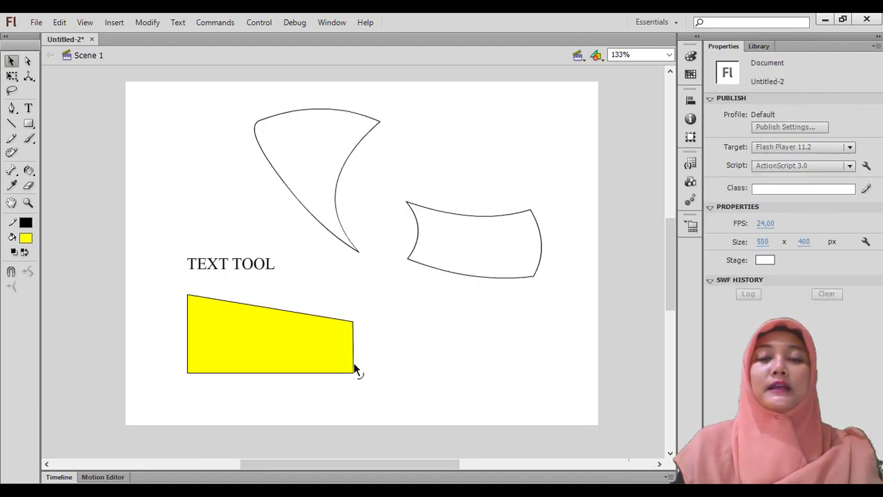
{"action": "left_click_drag", "start_coordinate": [354, 380], "coordinate": [359, 359]}
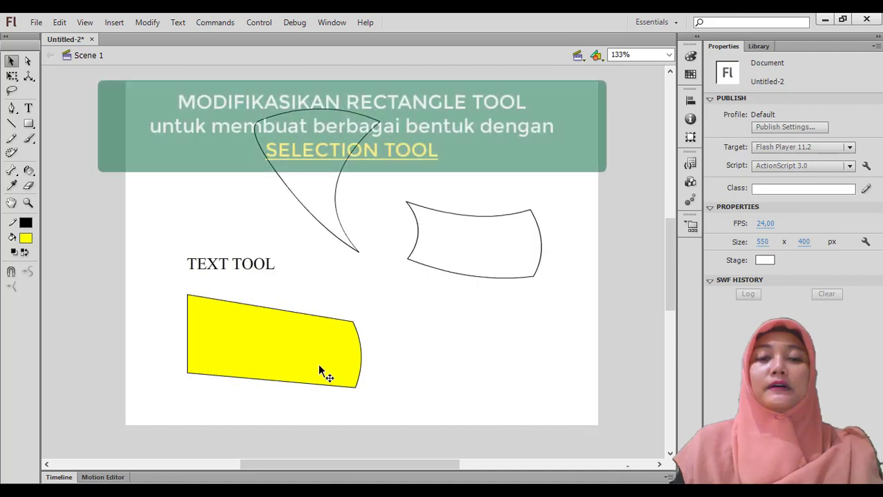
Bend the yellow shape's left and top edges inward, its right edge further outward and its bottom edge outward
{"action": "left_click_drag", "start_coordinate": [188, 340], "coordinate": [196, 338]}
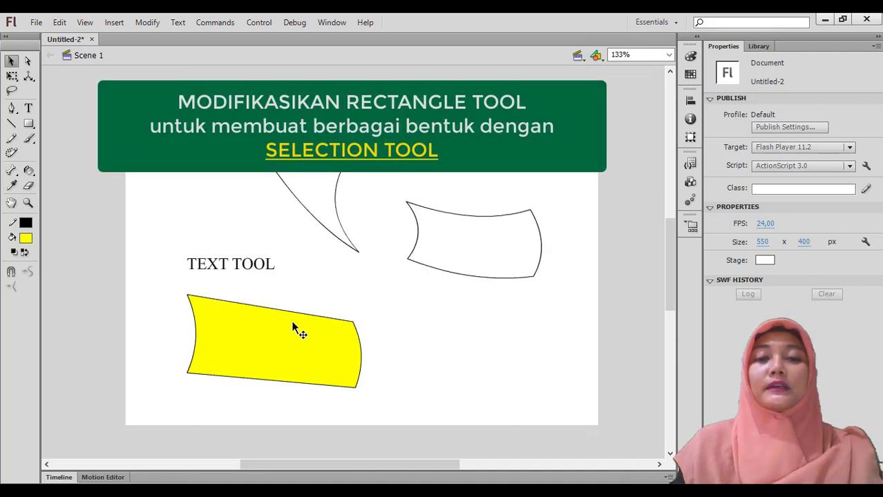
{"action": "left_click_drag", "start_coordinate": [296, 319], "coordinate": [300, 331]}
{"action": "left_click_drag", "start_coordinate": [360, 358], "coordinate": [367, 370]}
{"action": "left_click_drag", "start_coordinate": [302, 386], "coordinate": [302, 391]}
{"action": "left_click", "coordinate": [336, 377]}
{"action": "left_click", "coordinate": [449, 355]}
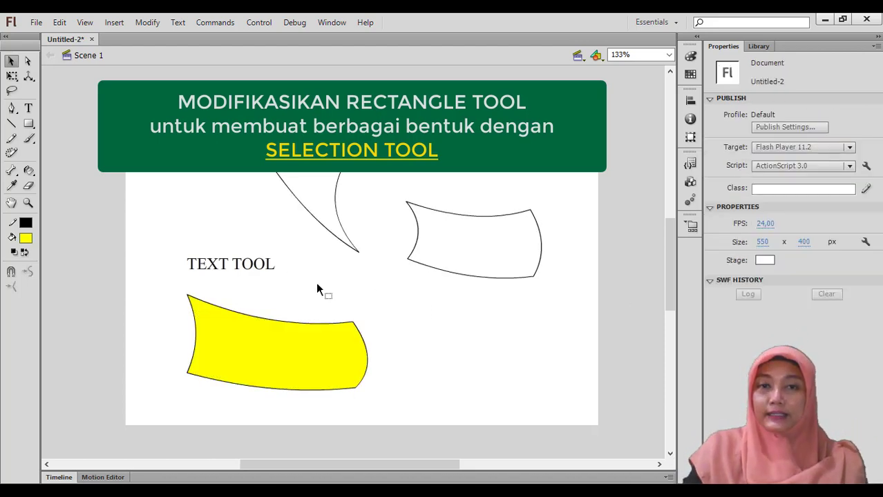
Select one curved edge of the triangle, then the entire stroke of the unfilled four-sided outline, and clear the selection
{"action": "left_click", "coordinate": [337, 207]}
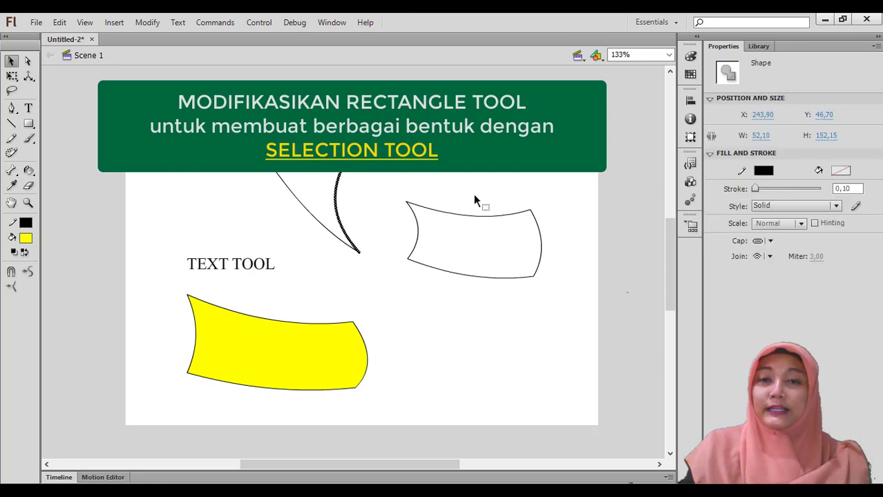
{"action": "left_click", "coordinate": [517, 185]}
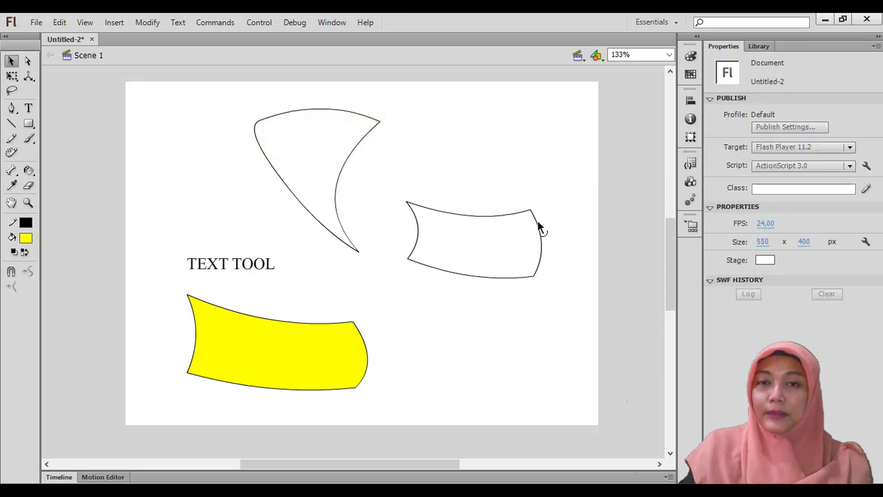
{"action": "left_click", "coordinate": [538, 228]}
{"action": "left_click", "coordinate": [511, 206]}
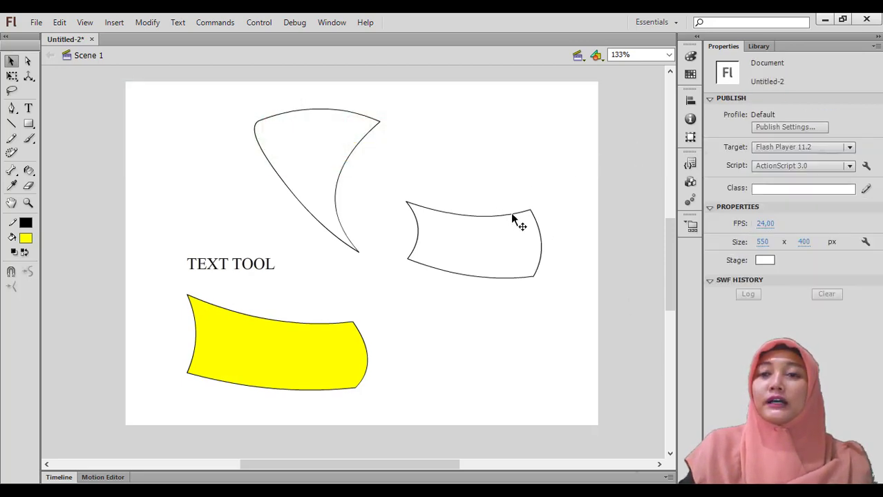
{"action": "double_click", "coordinate": [517, 215]}
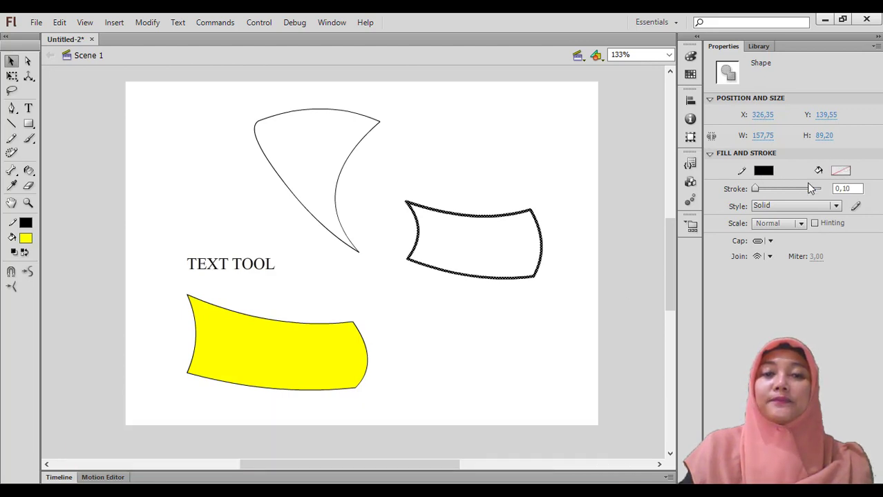
{"action": "left_click", "coordinate": [598, 215]}
Select the yellow shape's fill together with its stroke, set its fill to none, and undo that change
{"action": "left_click", "coordinate": [298, 360]}
{"action": "left_click", "coordinate": [377, 354]}
{"action": "double_click", "coordinate": [314, 357]}
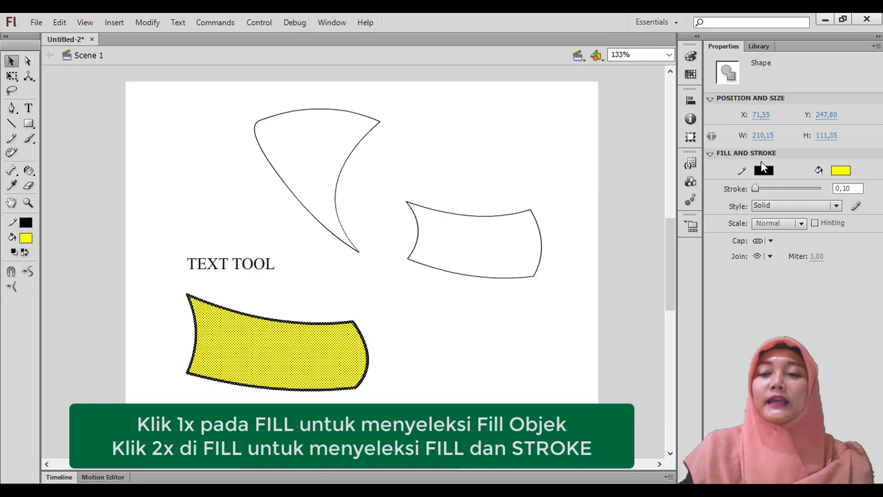
{"action": "left_click", "coordinate": [843, 177]}
{"action": "left_click", "coordinate": [857, 183]}
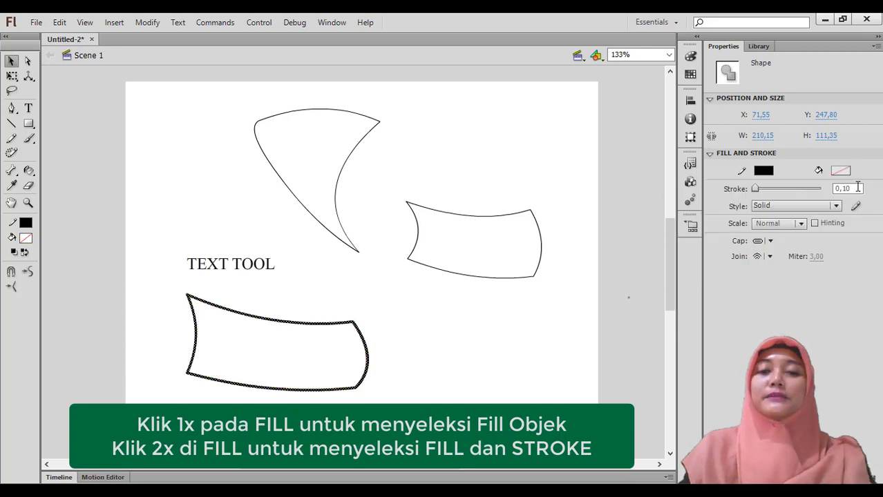
{"action": "key", "text": "ctrl+z"}
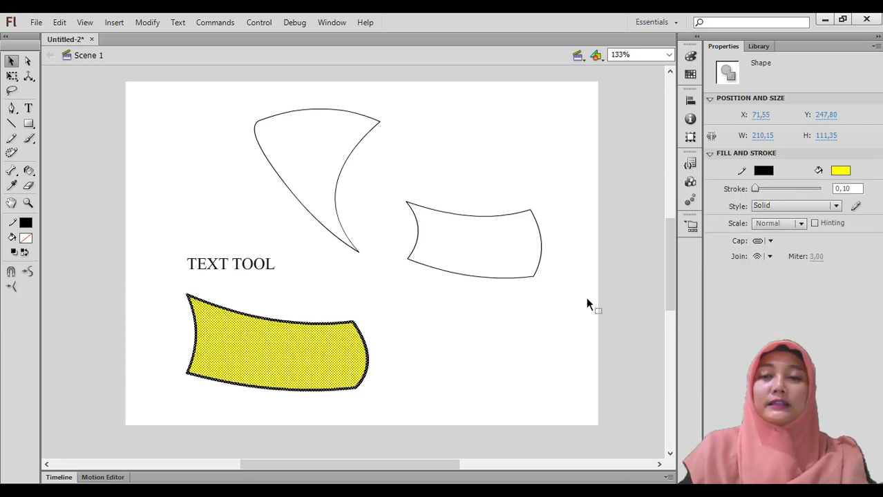
{"action": "left_click", "coordinate": [346, 295]}
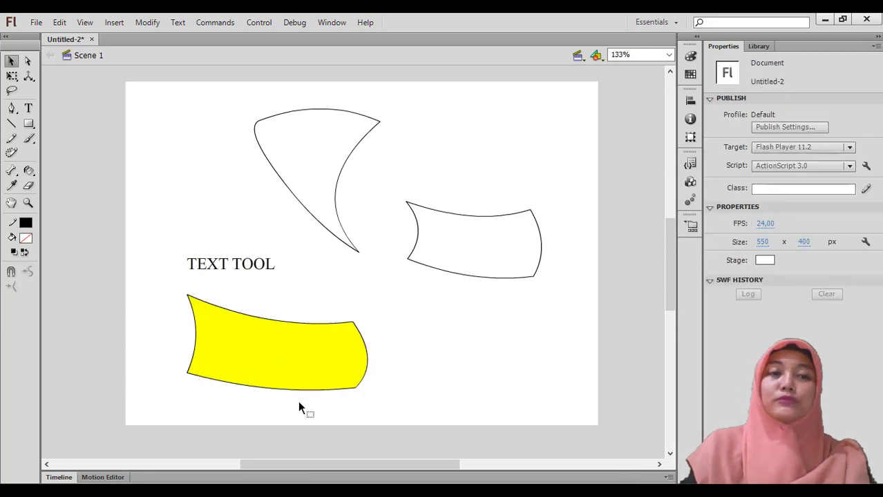
Select only the fill of the yellow shape, leaving its stroke unselected
{"action": "left_click", "coordinate": [300, 381]}
{"action": "left_click", "coordinate": [414, 358]}
{"action": "left_click", "coordinate": [309, 357]}
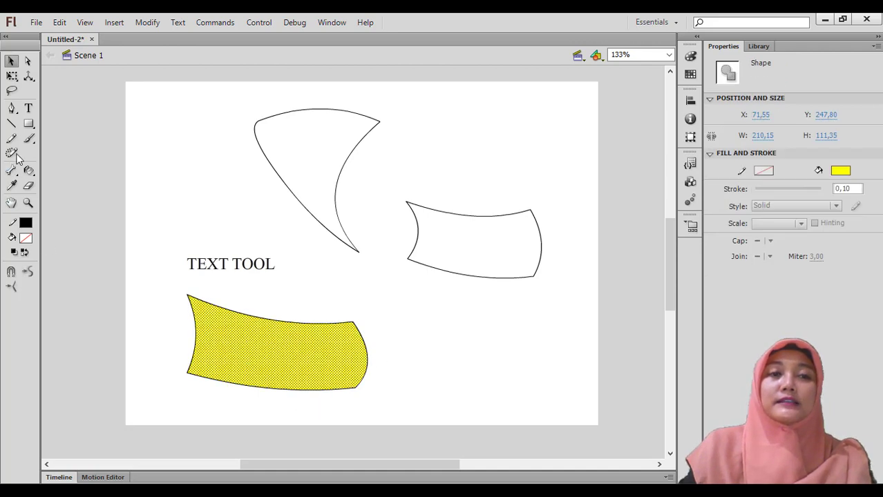
Draw an unfilled circle with a black stroke below the four-sided outline using the Oval tool
{"action": "left_click", "coordinate": [27, 123]}
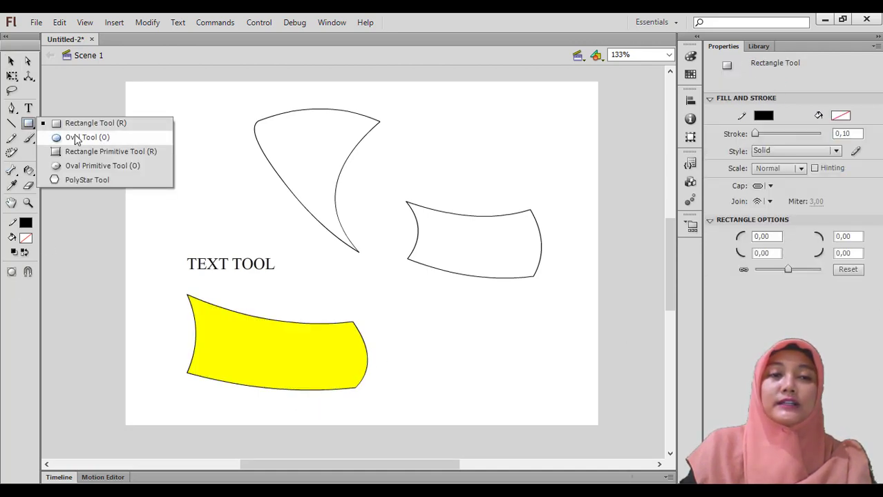
{"action": "left_click", "coordinate": [30, 128]}
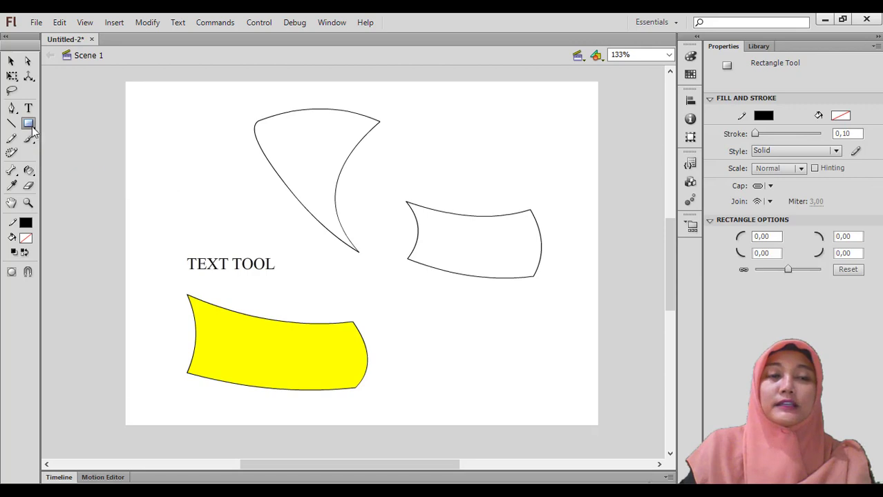
{"action": "left_click", "coordinate": [32, 130]}
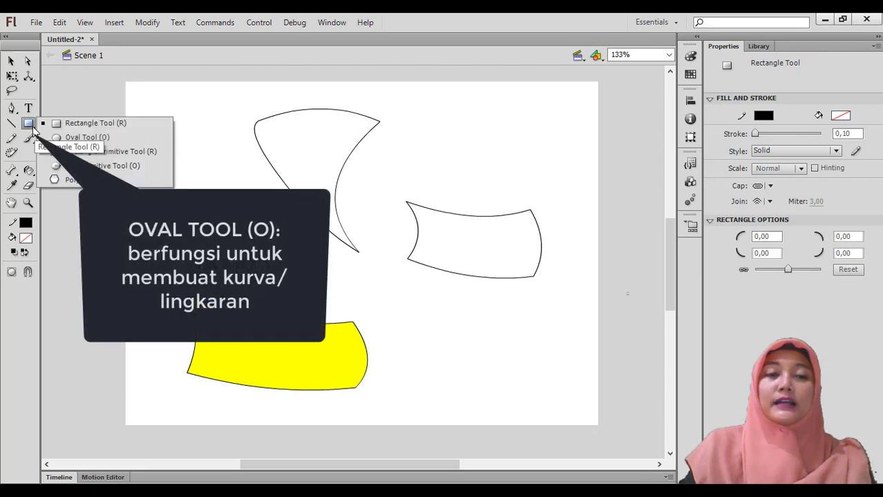
{"action": "left_click", "coordinate": [73, 138]}
{"action": "left_click_drag", "start_coordinate": [470, 327], "coordinate": [562, 412]}
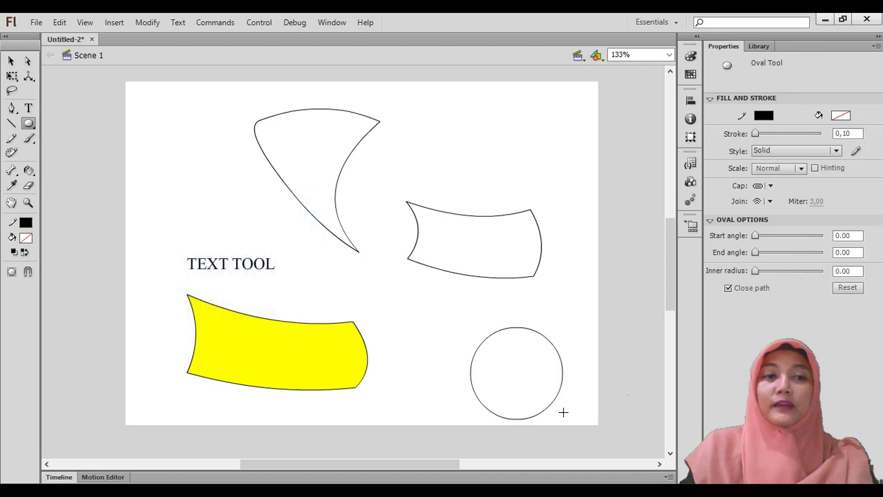
Recolour the fill of the yellow four-sided shape to lime green
{"action": "left_click", "coordinate": [278, 320]}
{"action": "left_click", "coordinate": [27, 238]}
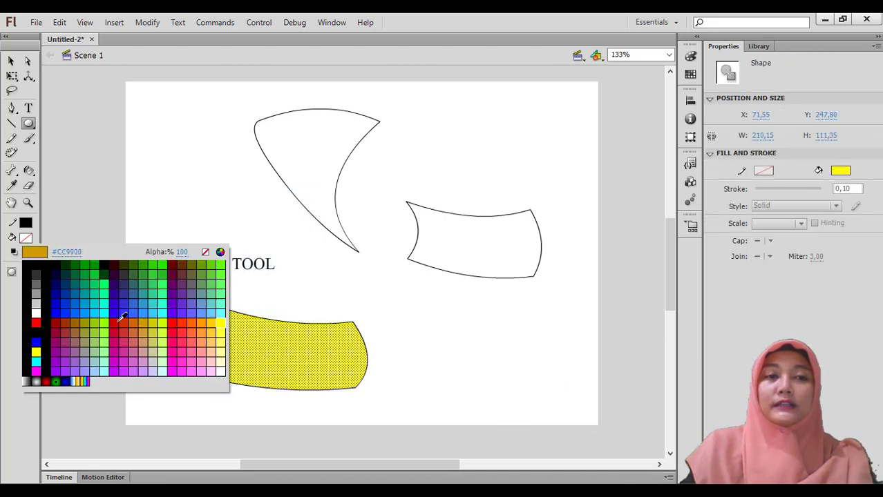
{"action": "key", "text": "Escape"}
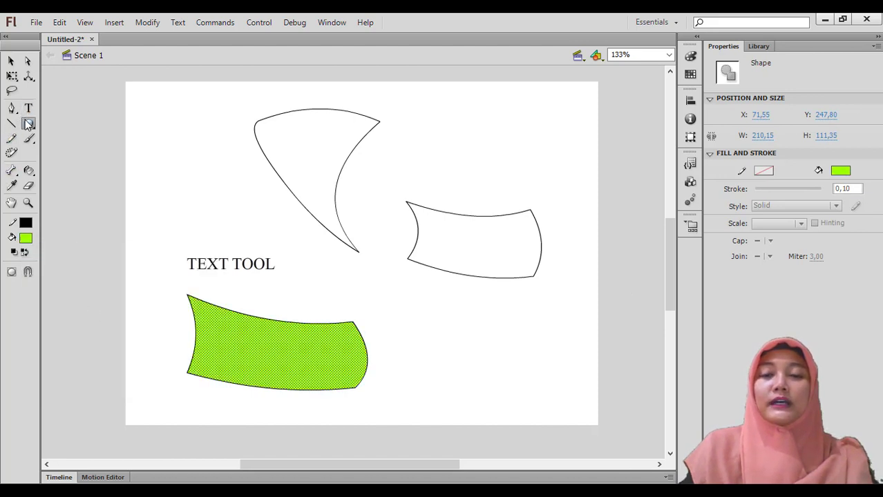
Draw two trial ovals in the empty area beside the green shape, undoing each one
{"action": "left_click_drag", "start_coordinate": [451, 321], "coordinate": [549, 387]}
{"action": "key", "text": "ctrl+z"}
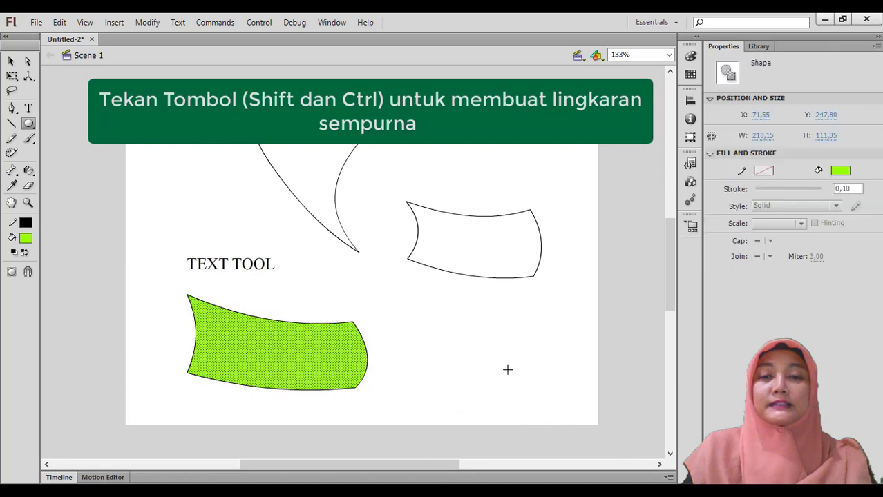
{"action": "left_click_drag", "start_coordinate": [457, 330], "coordinate": [490, 367]}
{"action": "key", "text": "ctrl+z"}
Draw a lime green circle with a black stroke, about 108 px in diameter, outward from its centre beside the green shape
{"action": "left_click_drag", "start_coordinate": [475, 337], "coordinate": [516, 385]}
{"action": "key", "text": "v"}
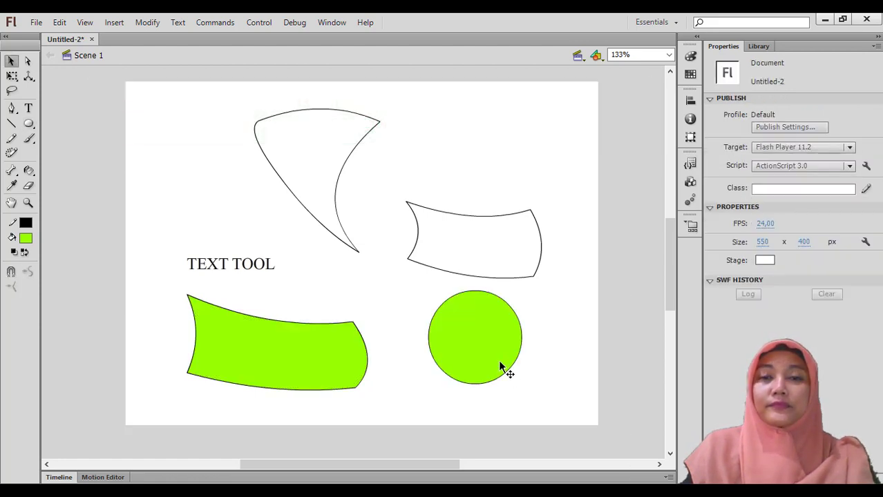
Select only the circle's fill, move it up away from its stroke, and undo the move
{"action": "left_click", "coordinate": [492, 362]}
{"action": "left_click", "coordinate": [550, 361]}
{"action": "left_click", "coordinate": [489, 367]}
{"action": "left_click", "coordinate": [537, 346]}
{"action": "left_click", "coordinate": [483, 365]}
{"action": "left_click_drag", "start_coordinate": [485, 346], "coordinate": [494, 221]}
{"action": "key", "text": "ctrl+z"}
{"action": "left_click", "coordinate": [550, 319]}
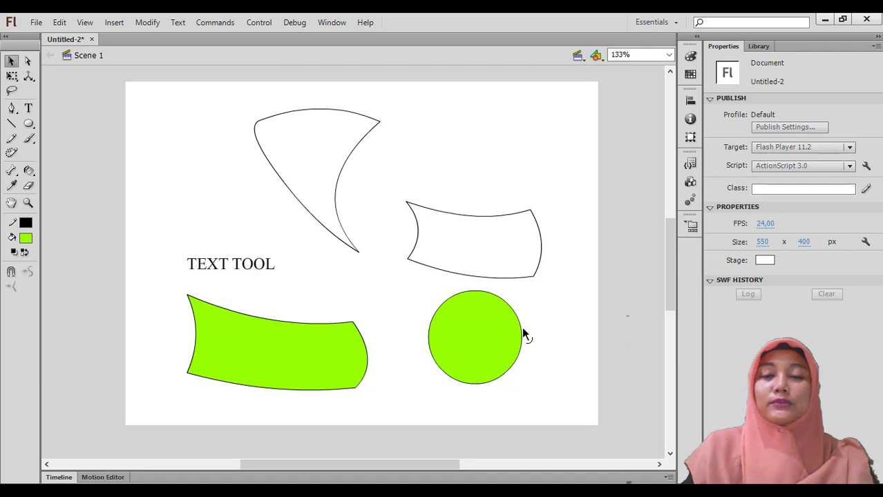
Select the circle's stroke, then the fill and edges of the green four-sided shape one at a time
{"action": "left_click", "coordinate": [521, 334]}
{"action": "left_click", "coordinate": [544, 330]}
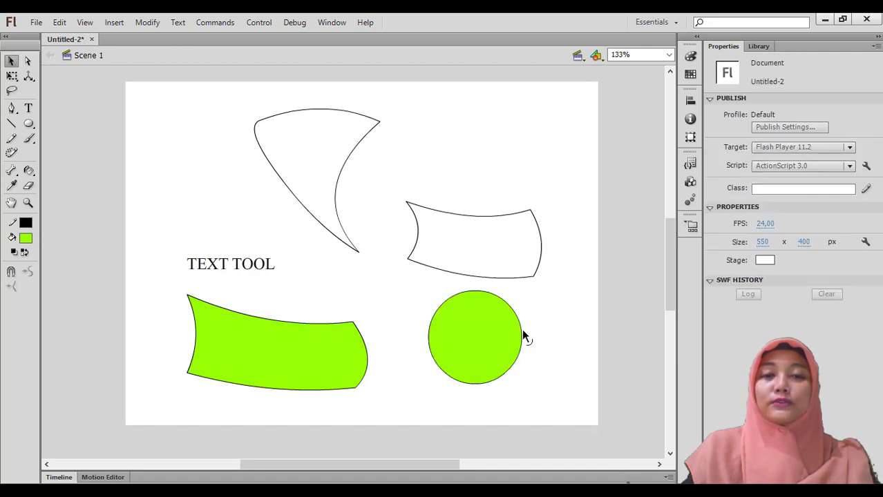
{"action": "left_click", "coordinate": [331, 322]}
{"action": "left_click", "coordinate": [361, 337]}
{"action": "left_click", "coordinate": [291, 389]}
{"action": "left_click", "coordinate": [371, 365]}
{"action": "double_click", "coordinate": [367, 368]}
Select the green circle's fill and stroke together and move the whole circle left, close to the green four-sided shape
{"action": "left_click", "coordinate": [476, 343]}
{"action": "left_click", "coordinate": [532, 358]}
{"action": "left_click", "coordinate": [489, 357]}
{"action": "left_click", "coordinate": [527, 353]}
{"action": "left_click", "coordinate": [497, 351]}
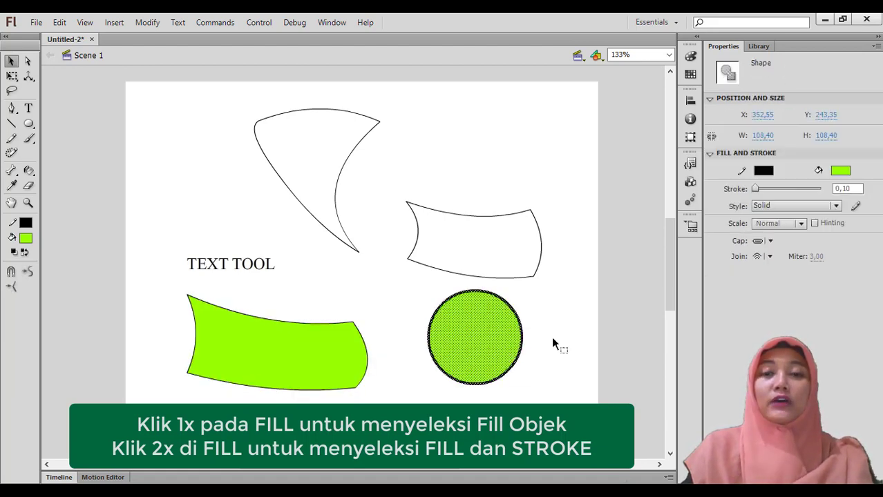
{"action": "left_click", "coordinate": [551, 336]}
{"action": "double_click", "coordinate": [484, 347]}
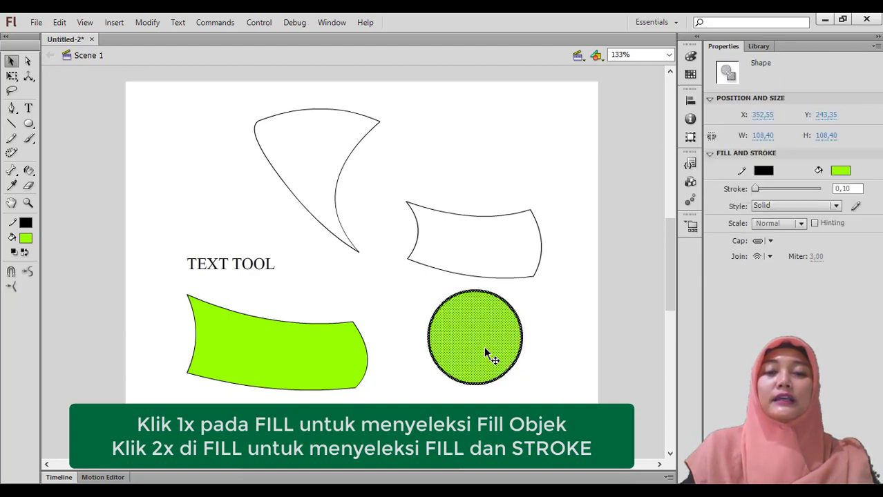
{"action": "left_click_drag", "start_coordinate": [492, 343], "coordinate": [451, 354]}
{"action": "left_click", "coordinate": [528, 346]}
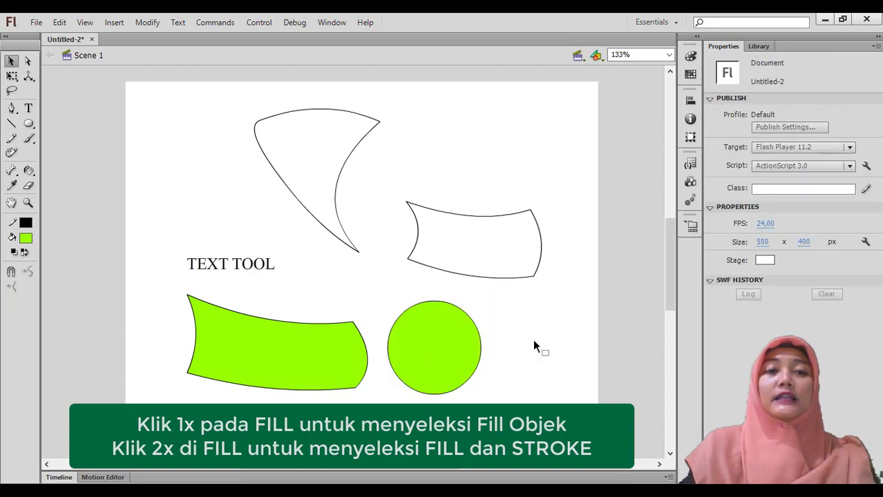
Select all the shapes and the text on the stage with a selection marquee and delete them
{"action": "left_click_drag", "start_coordinate": [103, 87], "coordinate": [602, 419]}
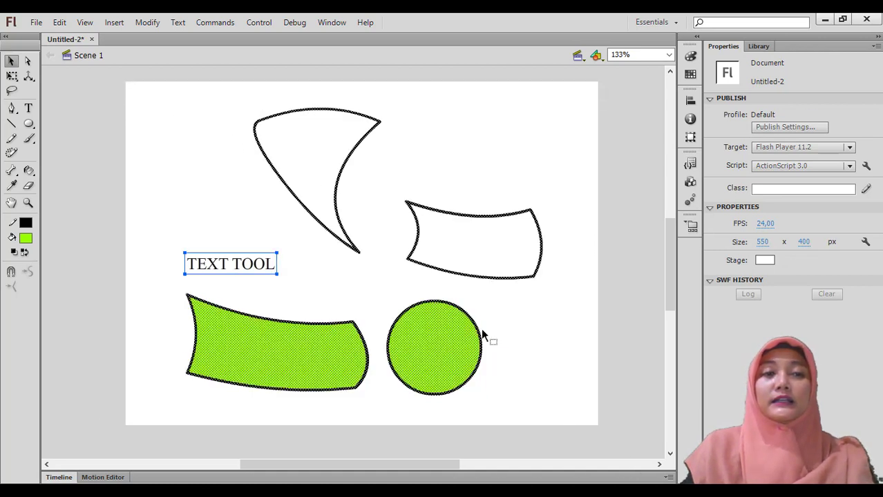
{"action": "left_click", "coordinate": [164, 140]}
{"action": "left_click", "coordinate": [12, 60]}
{"action": "left_click_drag", "start_coordinate": [104, 91], "coordinate": [601, 415]}
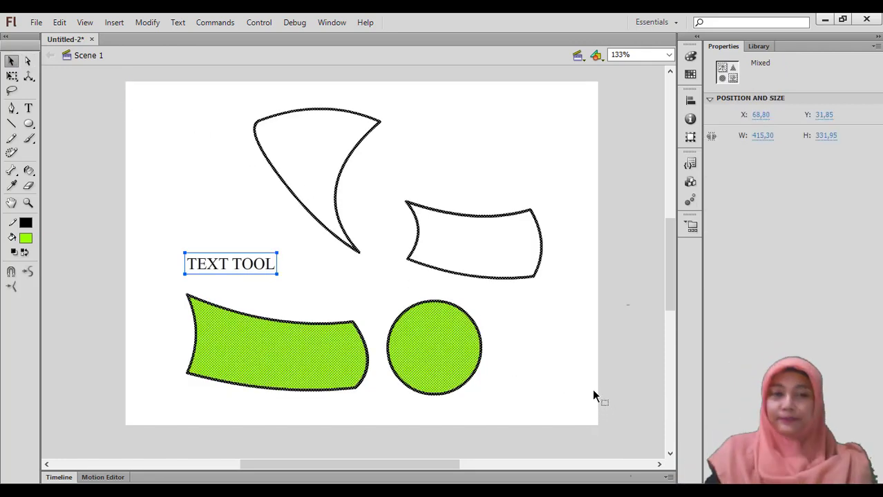
{"action": "key", "text": "Delete"}
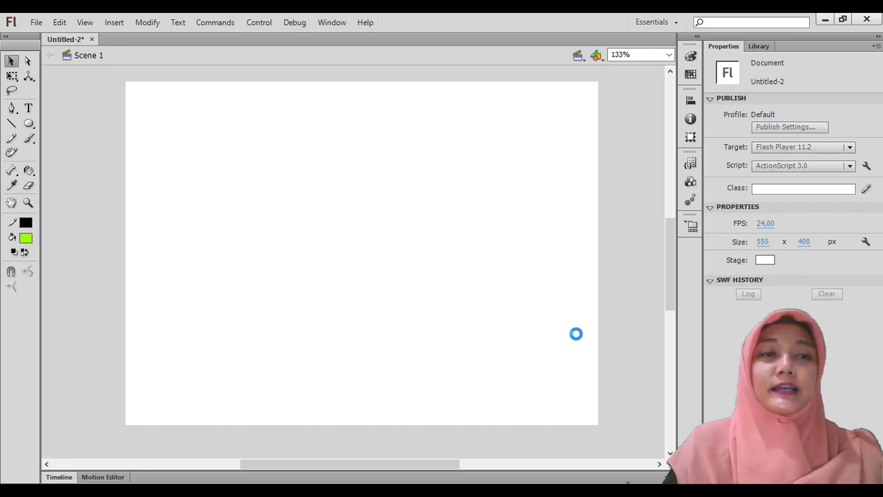
Draw a freehand wavy line diagonally down the left part of the stage with the Pencil tool in Straighten mode
{"action": "left_click", "coordinate": [11, 140]}
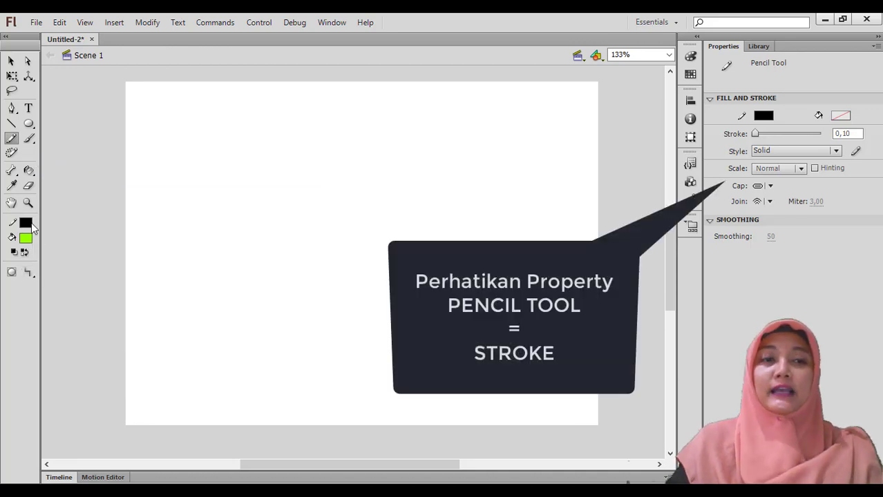
{"action": "left_click", "coordinate": [29, 275]}
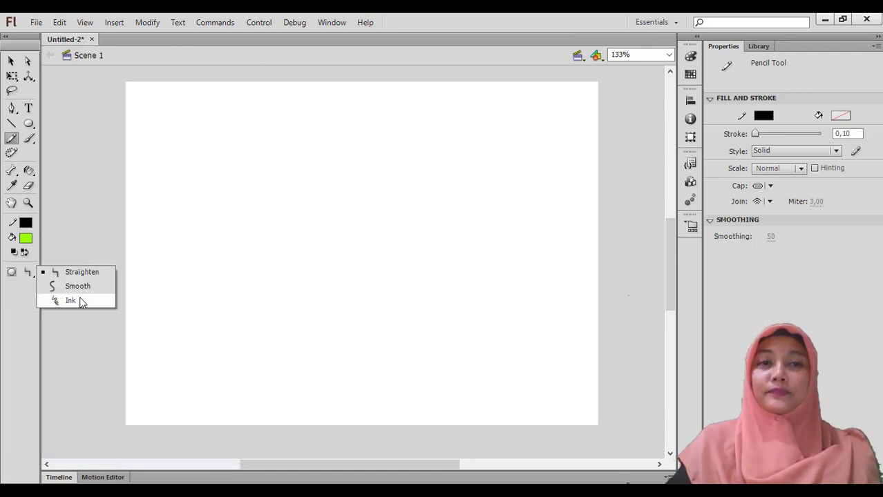
{"action": "left_click", "coordinate": [77, 272]}
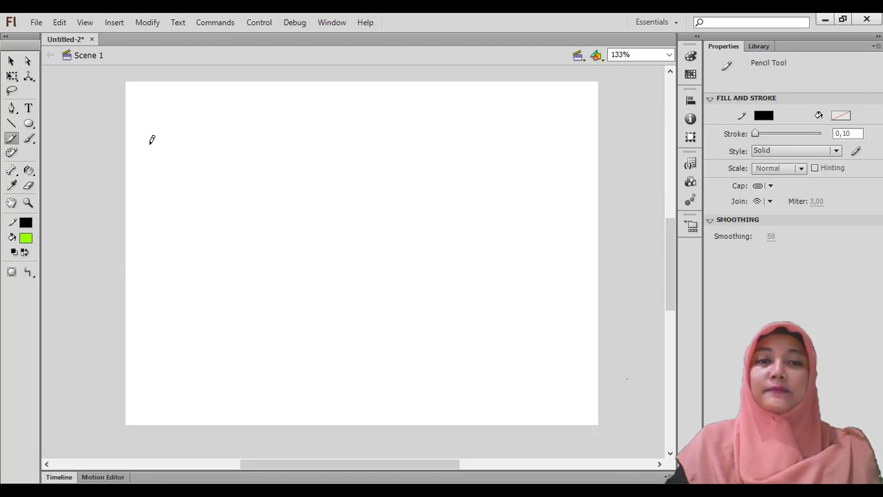
{"action": "mouse_move", "coordinate": [192, 136]}
{"action": "left_mouse_down"}
{"action": "mouse_move", "coordinate": [208, 218]}
{"action": "mouse_move", "coordinate": [248, 233]}
{"action": "mouse_move", "coordinate": [290, 279]}
{"action": "mouse_move", "coordinate": [288, 312]}
{"action": "mouse_move", "coordinate": [314, 364]}
{"action": "mouse_move", "coordinate": [349, 371]}
{"action": "left_mouse_up"}
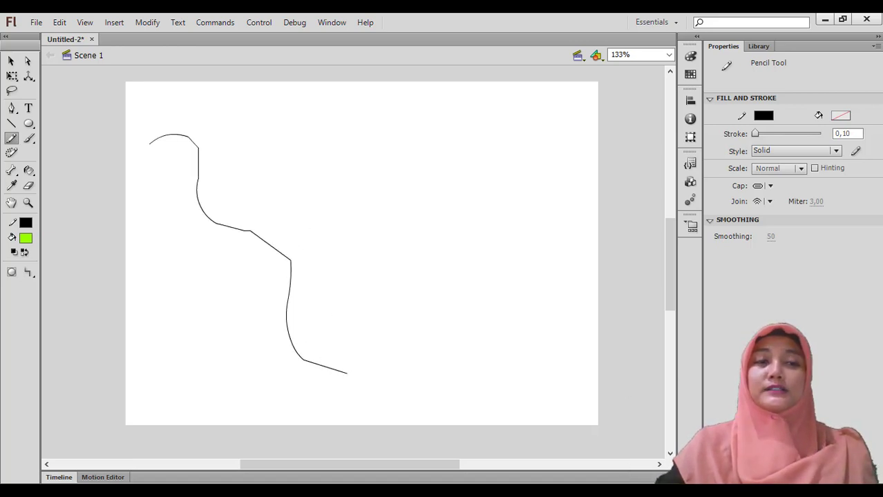
Draw a second freehand wavy line through the middle of the stage with the pencil mode set to Smooth
{"action": "left_click", "coordinate": [28, 274]}
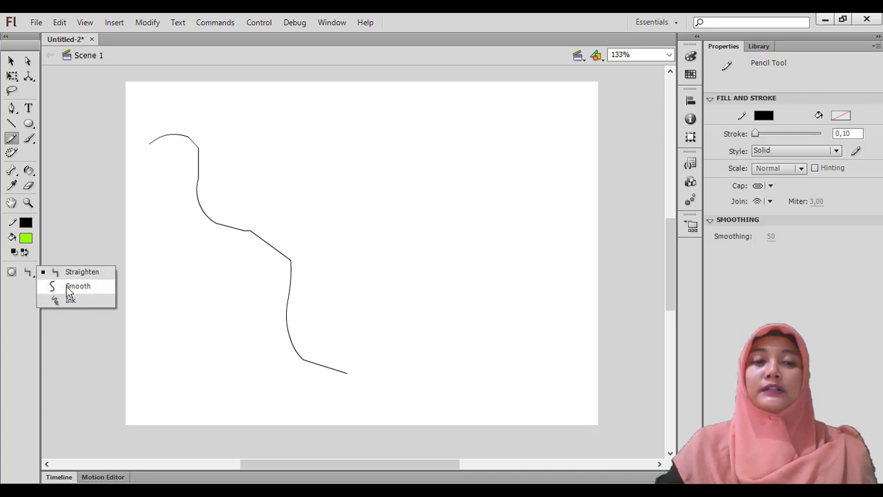
{"action": "left_click", "coordinate": [73, 286]}
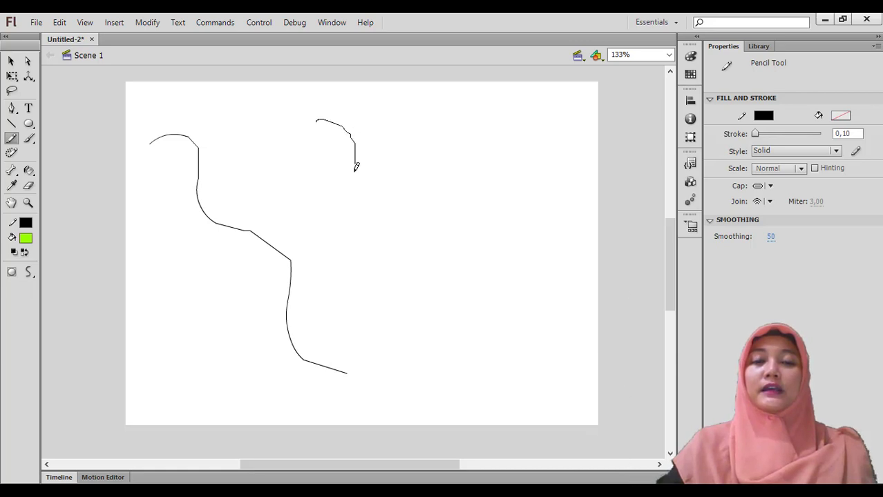
{"action": "mouse_move", "coordinate": [437, 292]}
{"action": "left_mouse_down"}
{"action": "mouse_move", "coordinate": [449, 324]}
{"action": "mouse_move", "coordinate": [505, 345]}
{"action": "left_mouse_up"}
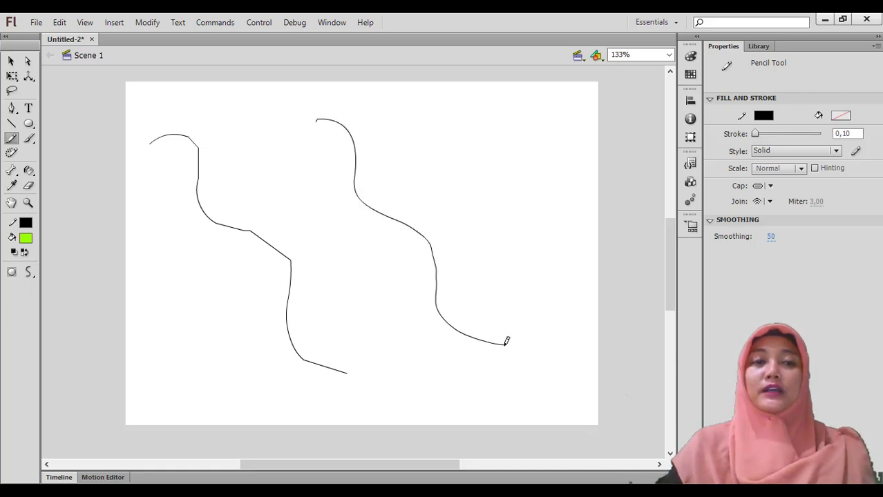
Draw a third wavy line, about 136 px wide and 210 px high, on the right with the pencil mode set to Ink
{"action": "left_click", "coordinate": [29, 272]}
{"action": "left_click", "coordinate": [77, 302]}
{"action": "mouse_move", "coordinate": [443, 103]}
{"action": "left_mouse_down"}
{"action": "mouse_move", "coordinate": [477, 151]}
{"action": "mouse_move", "coordinate": [508, 186]}
{"action": "mouse_move", "coordinate": [530, 263]}
{"action": "mouse_move", "coordinate": [560, 283]}
{"action": "left_mouse_up"}
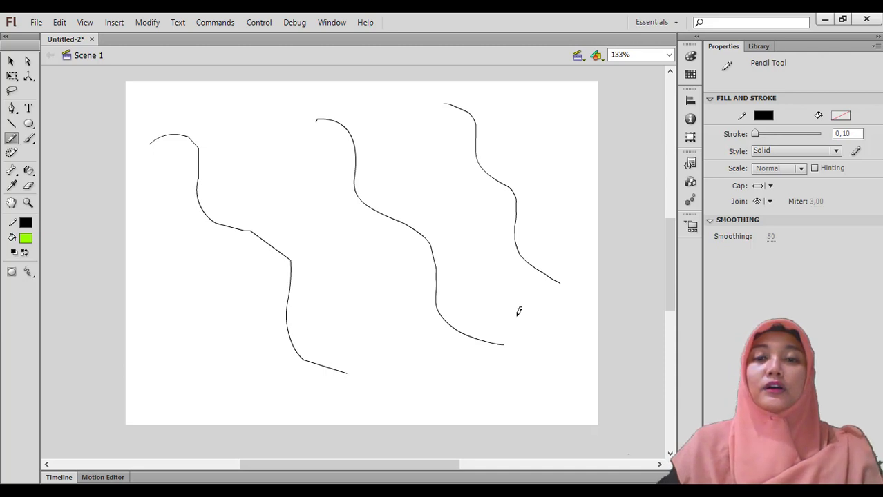
Select all three complete pencil lines together and delete them
{"action": "key", "text": "v"}
{"action": "left_click", "coordinate": [545, 276]}
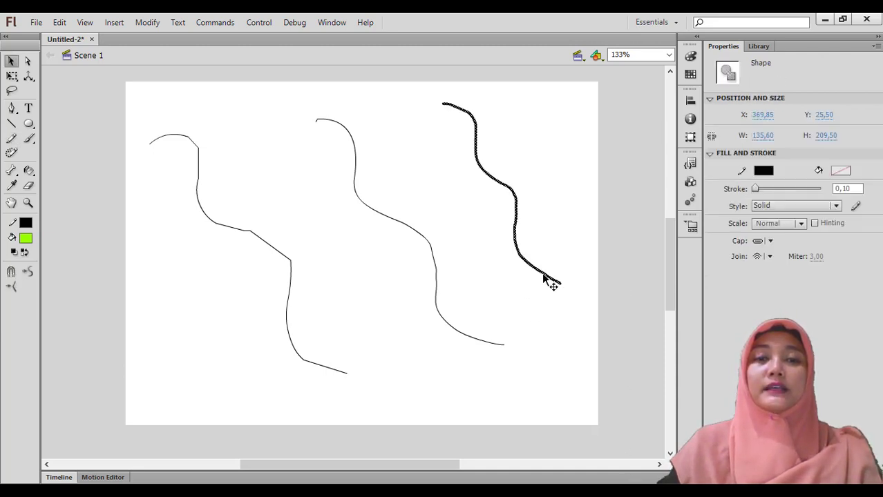
{"action": "left_click", "coordinate": [446, 323], "text": "shift"}
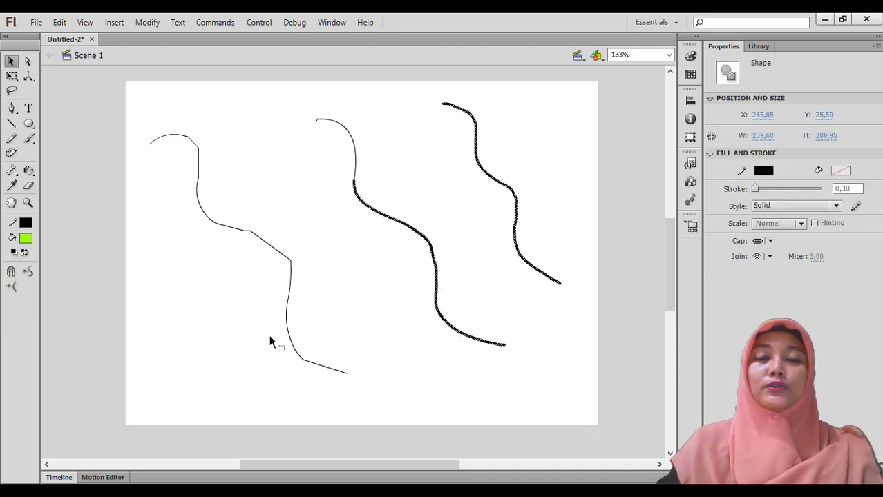
{"action": "double_click", "coordinate": [403, 227], "text": "shift"}
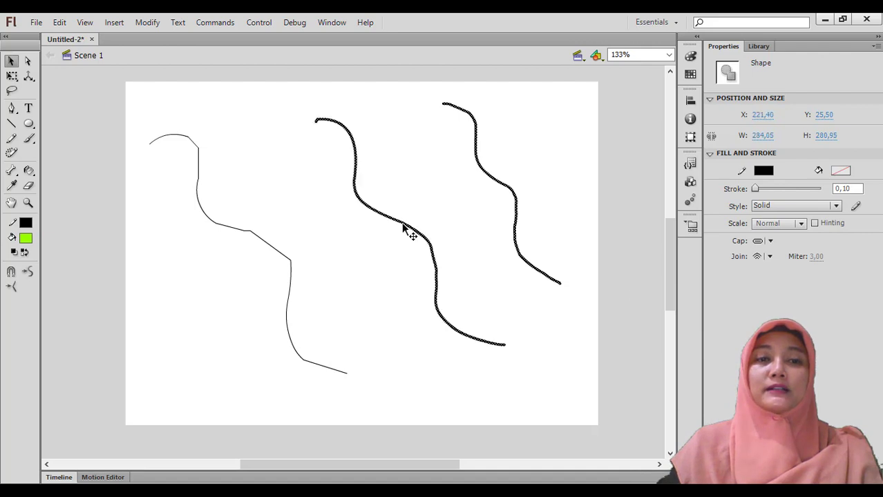
{"action": "double_click", "coordinate": [288, 305], "text": "shift"}
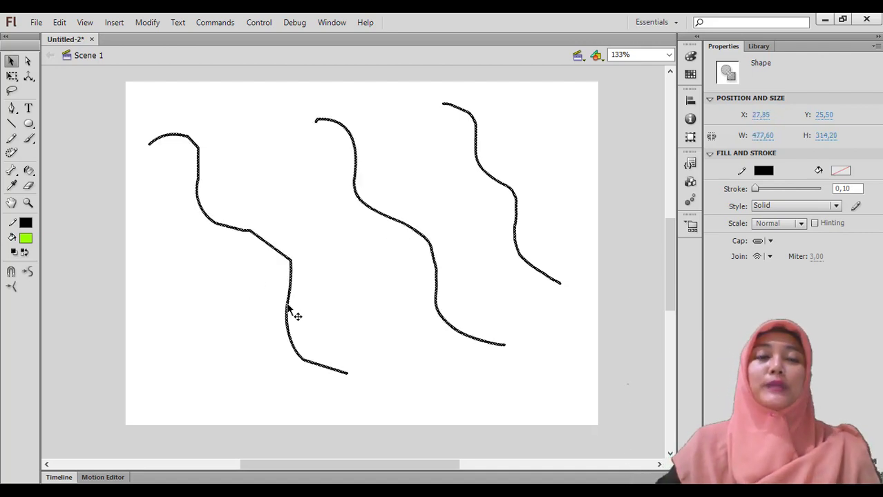
{"action": "key", "text": "Delete"}
Paint two trial green wavy strokes with the Brush tool, undoing each one
{"action": "left_click", "coordinate": [29, 140]}
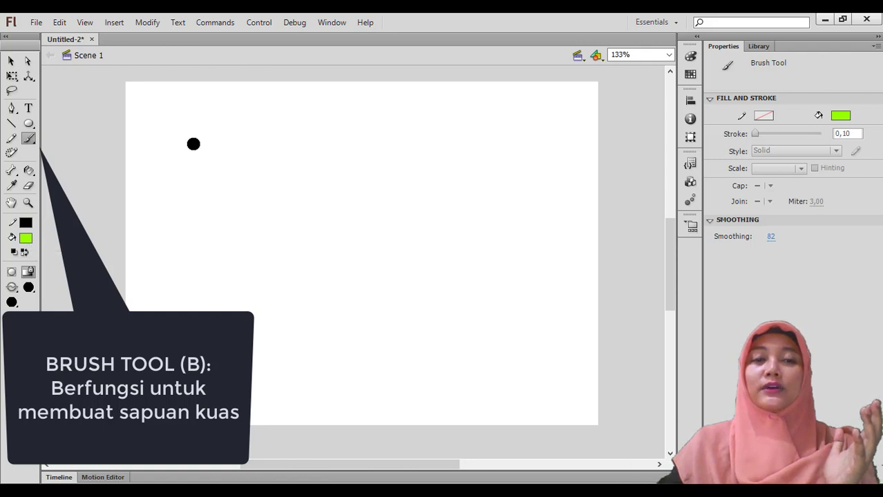
{"action": "mouse_move", "coordinate": [194, 143]}
{"action": "left_mouse_down"}
{"action": "mouse_move", "coordinate": [238, 157]}
{"action": "mouse_move", "coordinate": [250, 224]}
{"action": "mouse_move", "coordinate": [307, 317]}
{"action": "left_mouse_up"}
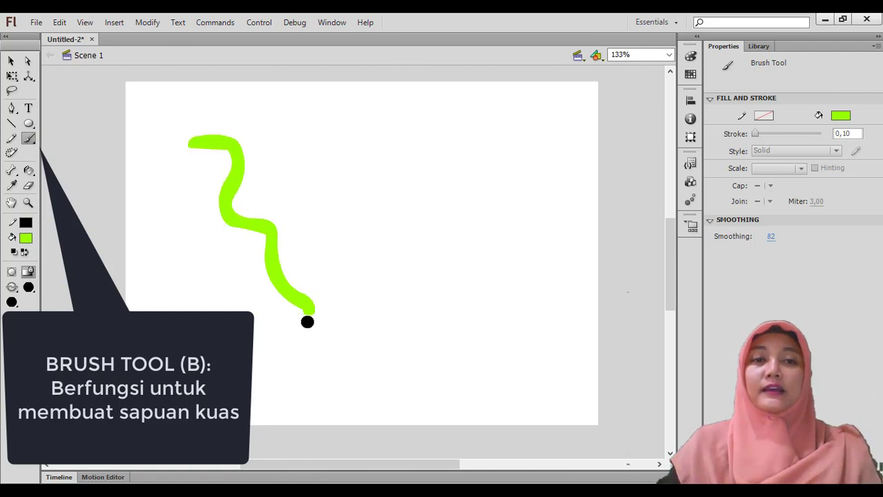
{"action": "key", "text": "ctrl+z"}
{"action": "mouse_move", "coordinate": [212, 142]}
{"action": "left_mouse_down"}
{"action": "mouse_move", "coordinate": [259, 221]}
{"action": "mouse_move", "coordinate": [345, 318]}
{"action": "mouse_move", "coordinate": [376, 382]}
{"action": "left_mouse_up"}
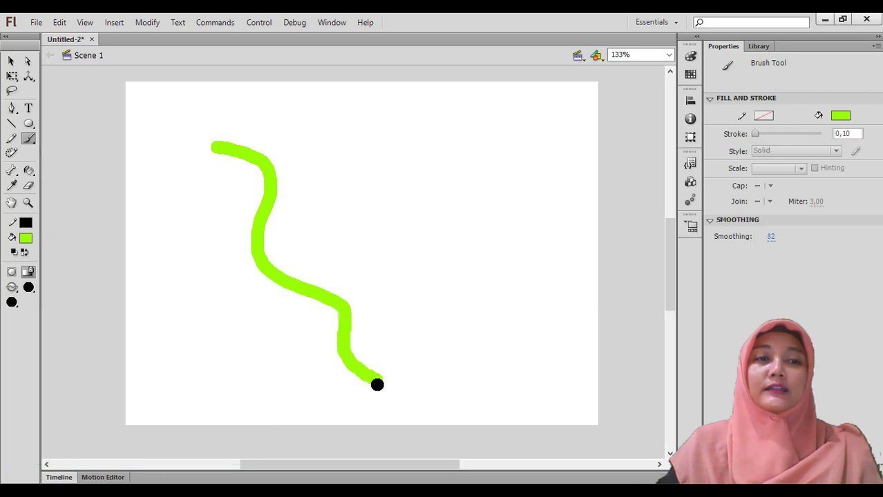
{"action": "key", "text": "ctrl+z"}
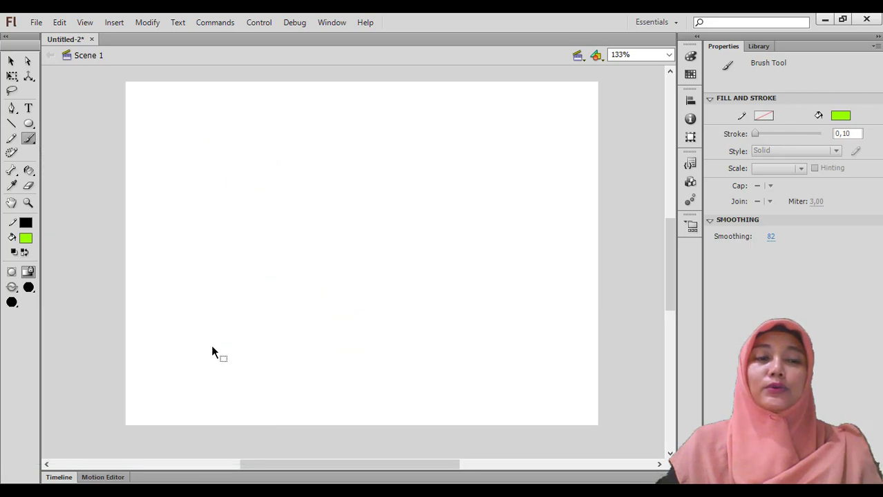
Choose a slightly smaller brush size, paint a diagonal test stroke and undo it
{"action": "left_click", "coordinate": [29, 293]}
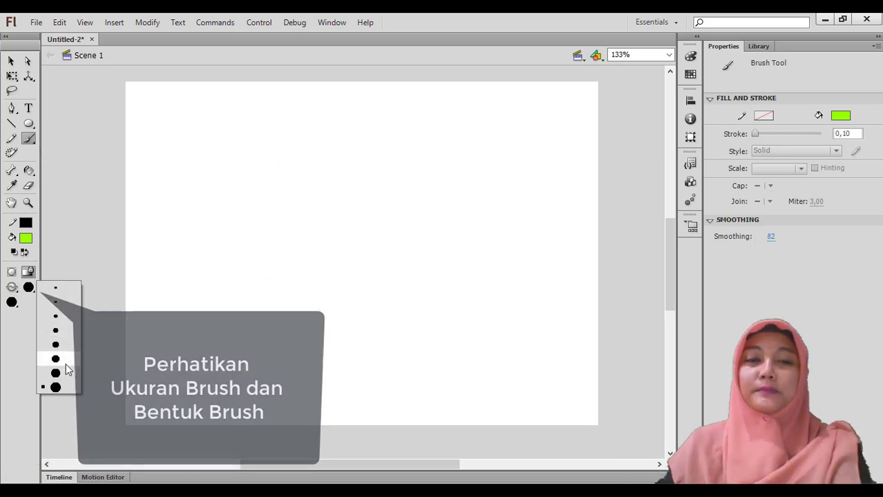
{"action": "left_click", "coordinate": [61, 367]}
{"action": "mouse_move", "coordinate": [209, 149]}
{"action": "left_mouse_down"}
{"action": "mouse_move", "coordinate": [261, 183]}
{"action": "mouse_move", "coordinate": [329, 282]}
{"action": "mouse_move", "coordinate": [331, 315]}
{"action": "left_mouse_up"}
{"action": "key", "text": "ctrl+z"}
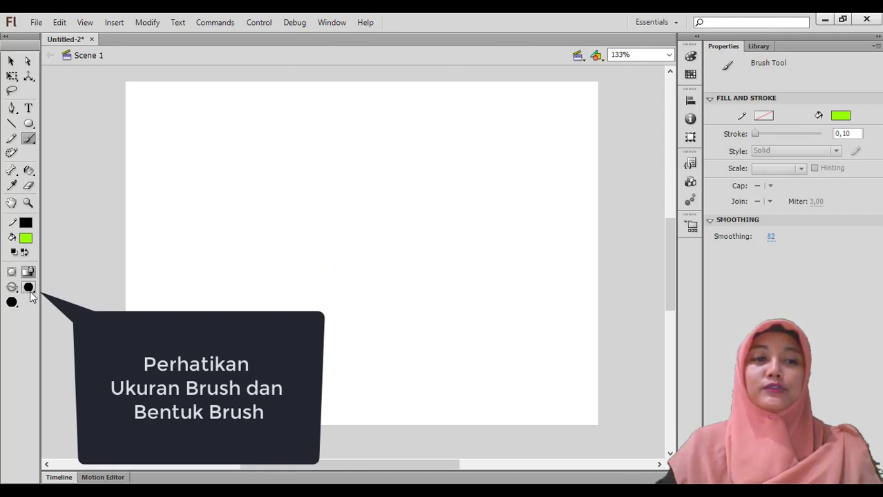
Change the brush shape to the square tip, paint a test stroke and undo it
{"action": "left_click", "coordinate": [31, 296]}
{"action": "left_click", "coordinate": [13, 309]}
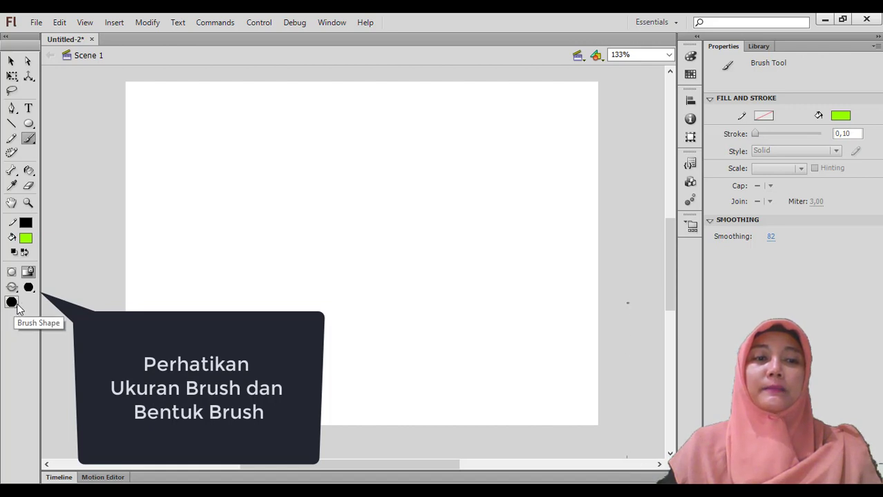
{"action": "left_click", "coordinate": [17, 304]}
{"action": "left_click", "coordinate": [40, 345]}
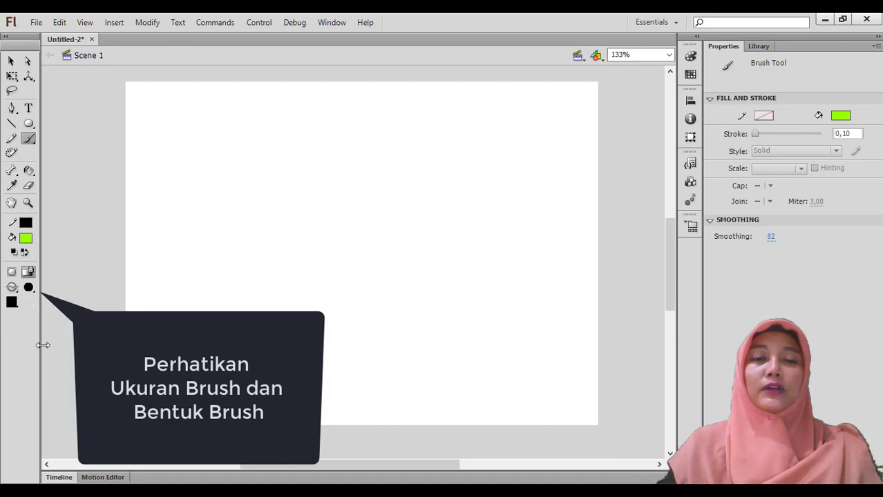
{"action": "mouse_move", "coordinate": [241, 161]}
{"action": "left_mouse_down"}
{"action": "mouse_move", "coordinate": [269, 235]}
{"action": "mouse_move", "coordinate": [321, 313]}
{"action": "left_mouse_up"}
{"action": "key", "text": "ctrl+z"}
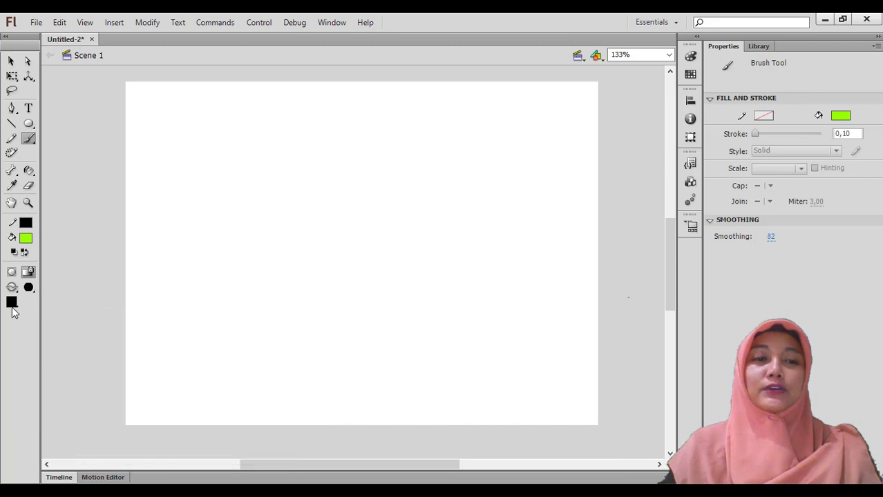
Change the brush shape to the steep slanted tip, paint a test stroke and undo it
{"action": "left_click", "coordinate": [11, 304]}
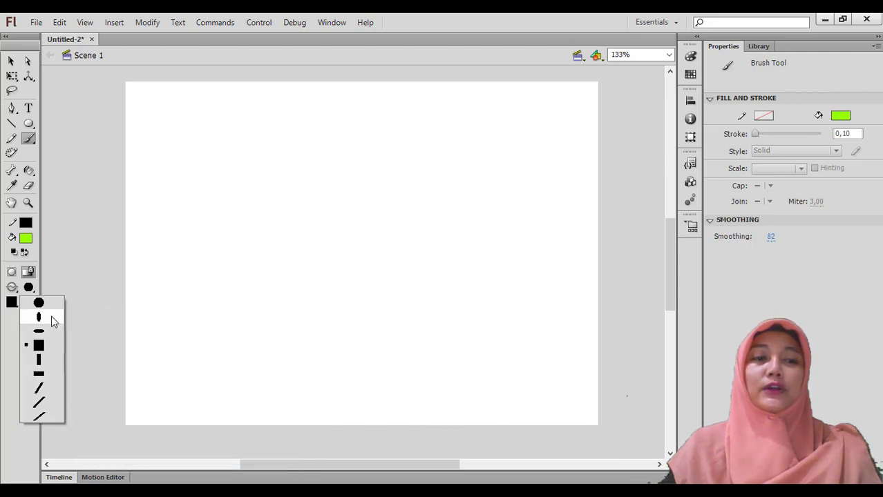
{"action": "left_click", "coordinate": [41, 387]}
{"action": "mouse_move", "coordinate": [193, 188]}
{"action": "left_mouse_down"}
{"action": "mouse_move", "coordinate": [268, 190]}
{"action": "mouse_move", "coordinate": [262, 250]}
{"action": "mouse_move", "coordinate": [287, 297]}
{"action": "mouse_move", "coordinate": [323, 299]}
{"action": "left_mouse_up"}
{"action": "key", "text": "ctrl+z"}
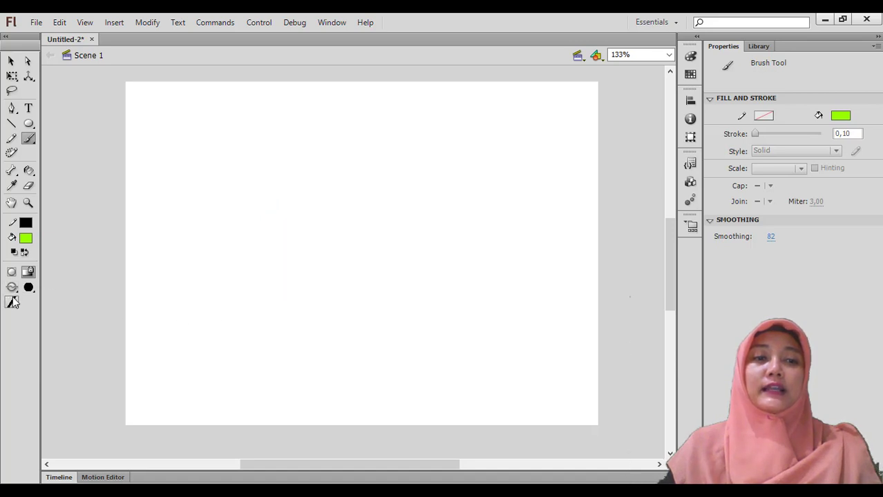
Change the brush shape to the narrow vertical oval, paint a short test stroke and undo it
{"action": "left_click", "coordinate": [11, 302]}
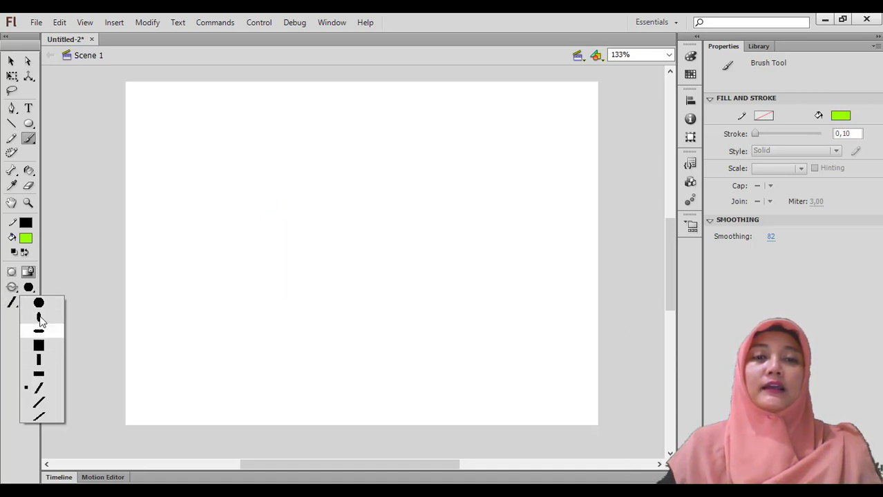
{"action": "left_click", "coordinate": [39, 316]}
{"action": "left_click_drag", "start_coordinate": [279, 207], "coordinate": [306, 302]}
{"action": "key", "text": "ctrl+z"}
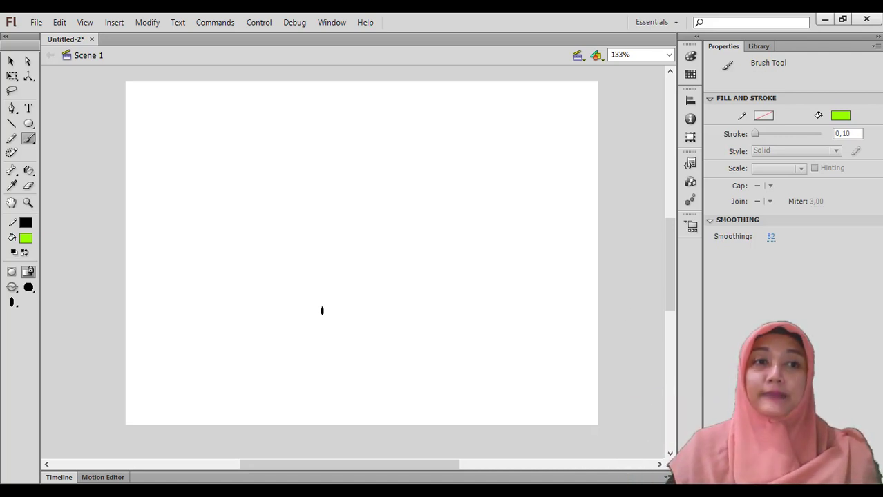
Activate the Deco tool and set its drawing effect to Flower Brush
{"action": "left_click", "coordinate": [31, 138]}
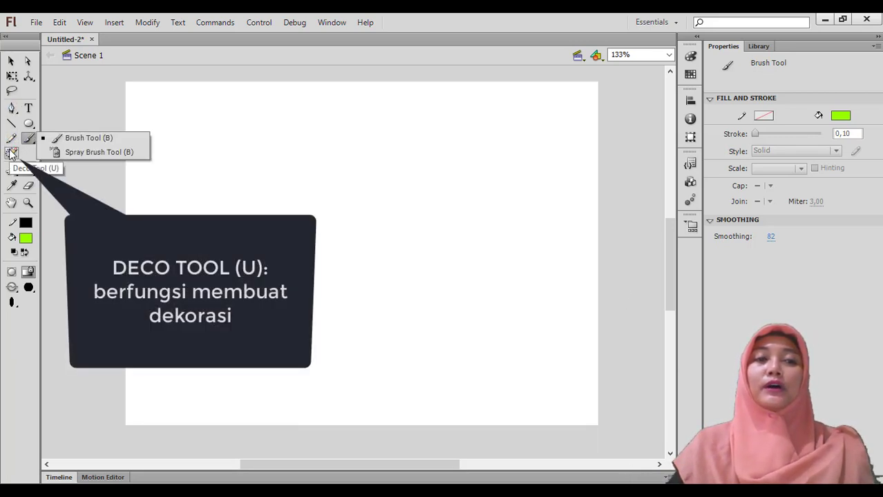
{"action": "left_click", "coordinate": [12, 154]}
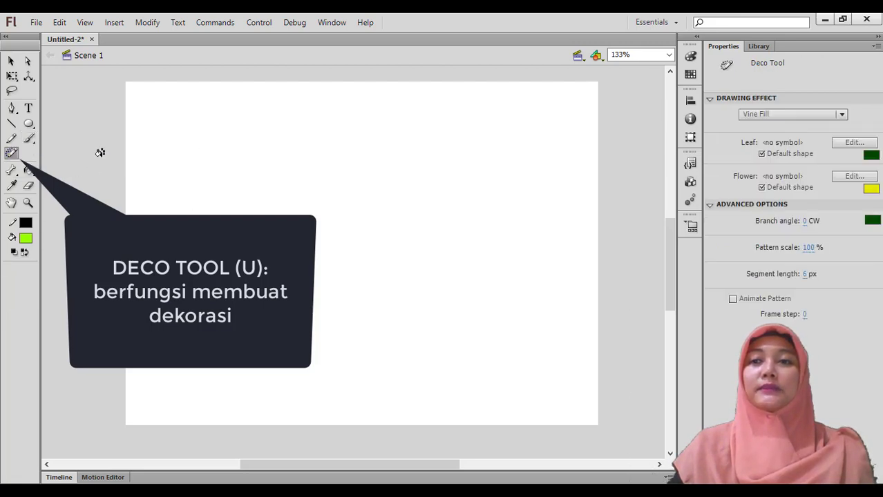
{"action": "left_click", "coordinate": [817, 114]}
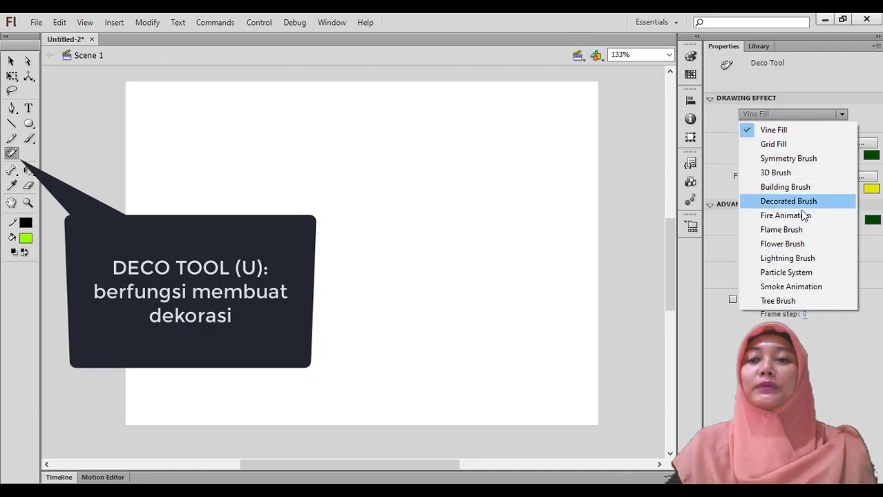
{"action": "left_click", "coordinate": [788, 244]}
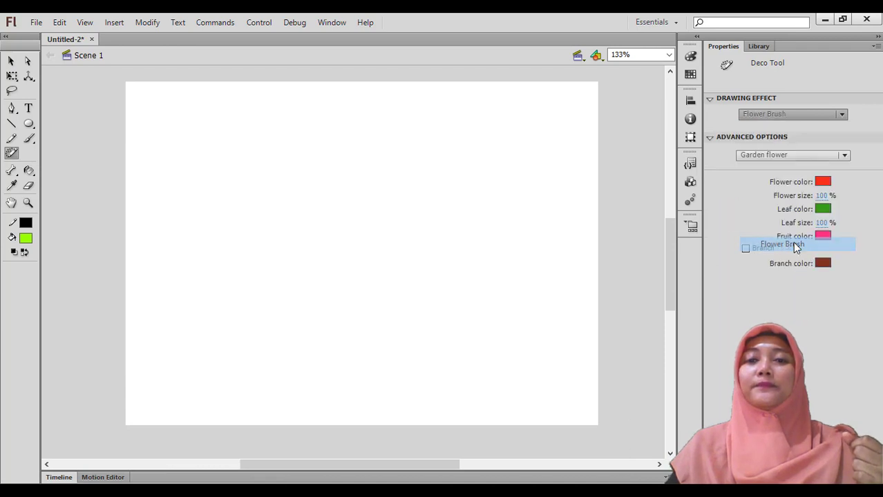
Paint two trial strokes of garden flowers across the stage and undo both
{"action": "mouse_move", "coordinate": [404, 170]}
{"action": "left_mouse_down"}
{"action": "mouse_move", "coordinate": [435, 200]}
{"action": "mouse_move", "coordinate": [446, 231]}
{"action": "left_mouse_up"}
{"action": "mouse_move", "coordinate": [369, 286]}
{"action": "left_mouse_down"}
{"action": "mouse_move", "coordinate": [336, 316]}
{"action": "mouse_move", "coordinate": [291, 317]}
{"action": "mouse_move", "coordinate": [247, 342]}
{"action": "mouse_move", "coordinate": [275, 379]}
{"action": "left_mouse_up"}
{"action": "key", "text": "ctrl+z"}
{"action": "key", "text": "ctrl+z"}
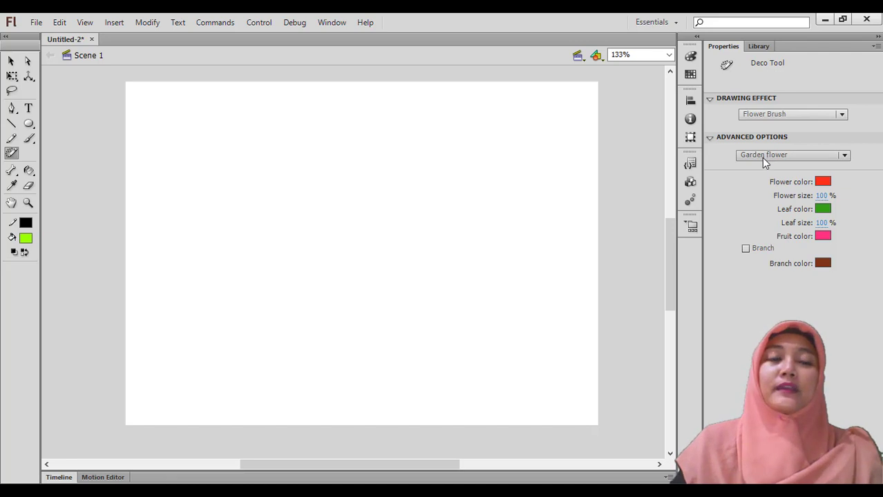
{"action": "left_click", "coordinate": [11, 61]}
{"action": "left_click", "coordinate": [12, 172]}
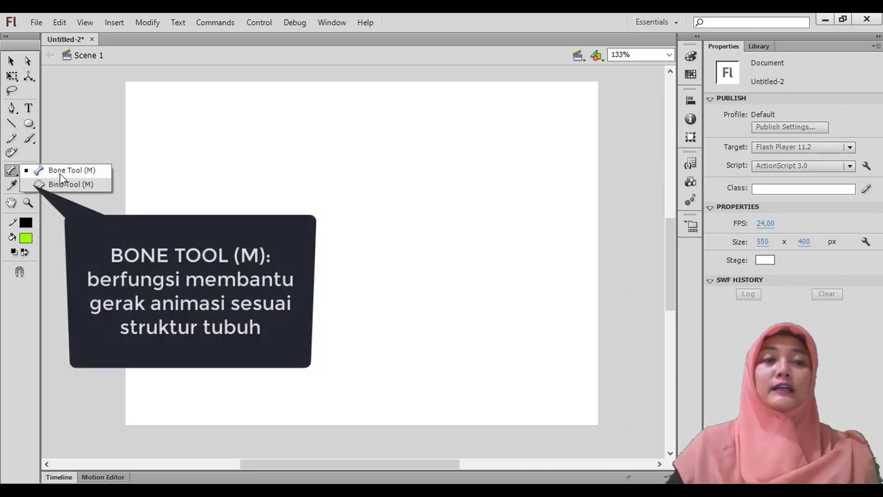
{"action": "left_click", "coordinate": [39, 160]}
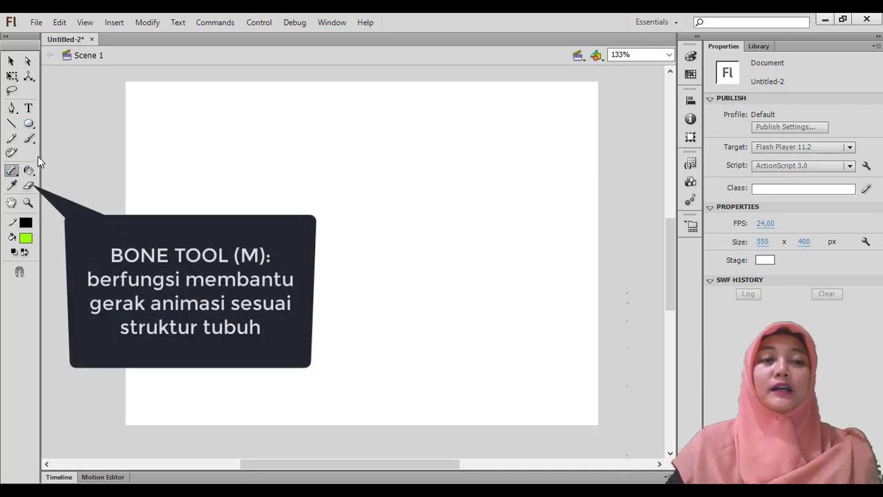
{"action": "left_click", "coordinate": [32, 170]}
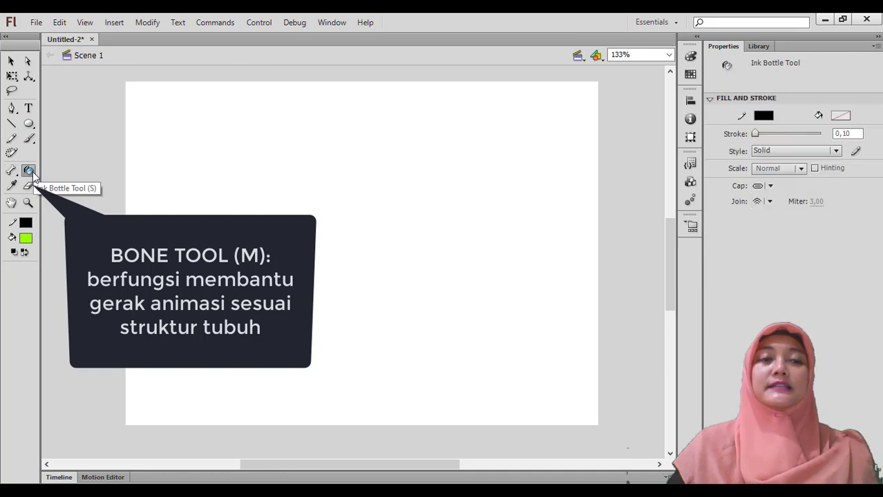
Draw a green circle with a black stroke near the middle of the stage using the Oval tool
{"action": "left_click", "coordinate": [30, 125]}
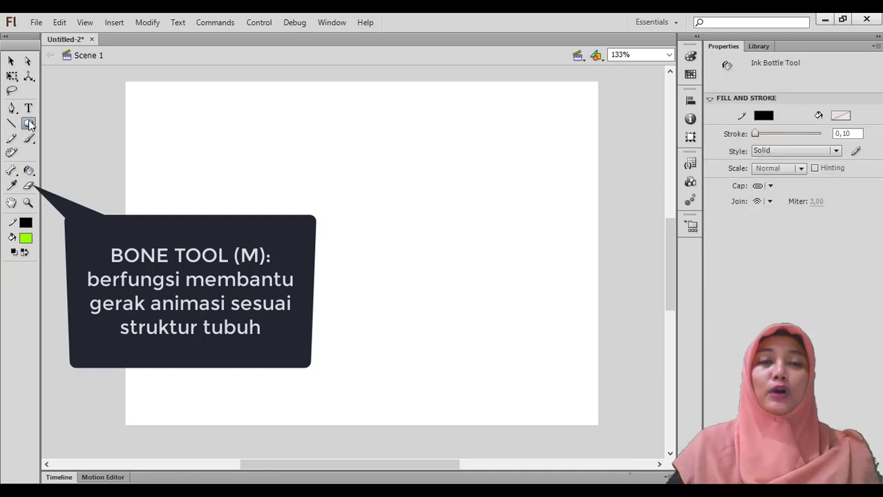
{"action": "left_click_drag", "start_coordinate": [248, 191], "coordinate": [366, 310]}
{"action": "key", "text": "v"}
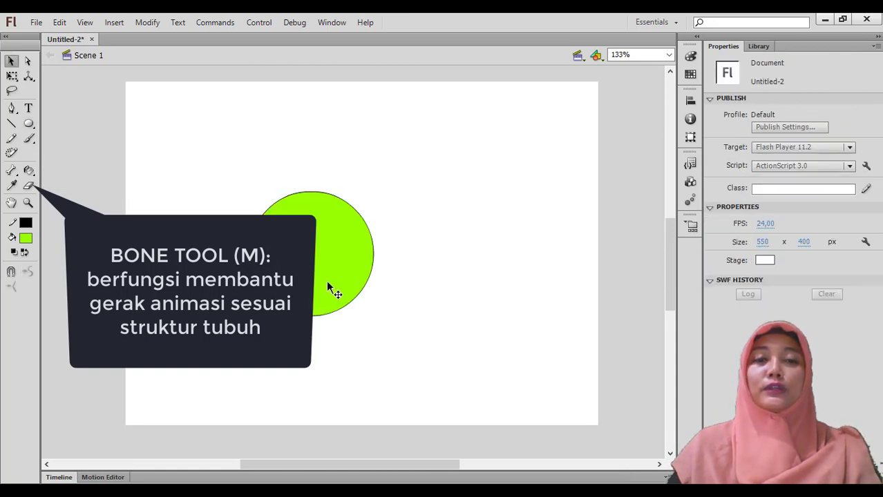
Move the green circle with its outline toward the stage's upper left and delete the black outline
{"action": "double_click", "coordinate": [332, 285]}
{"action": "left_click_drag", "start_coordinate": [332, 285], "coordinate": [341, 251]}
{"action": "left_click", "coordinate": [340, 250]}
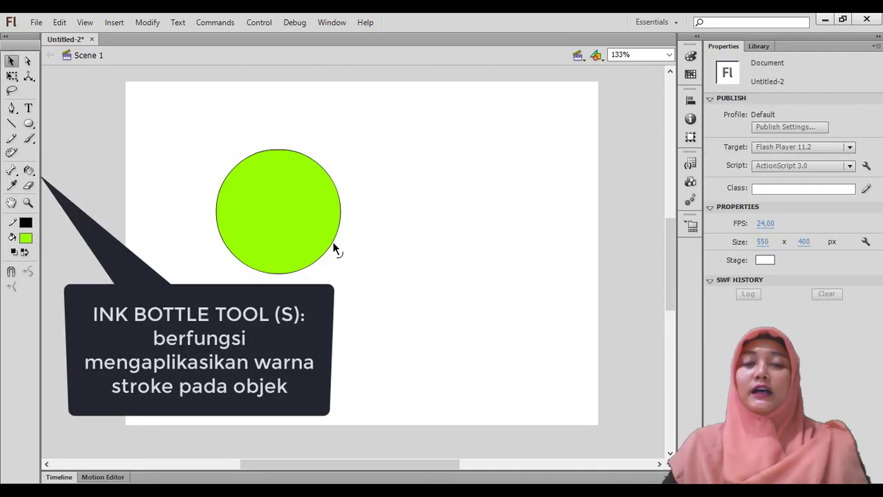
{"action": "left_click", "coordinate": [338, 249]}
{"action": "key", "text": "Delete"}
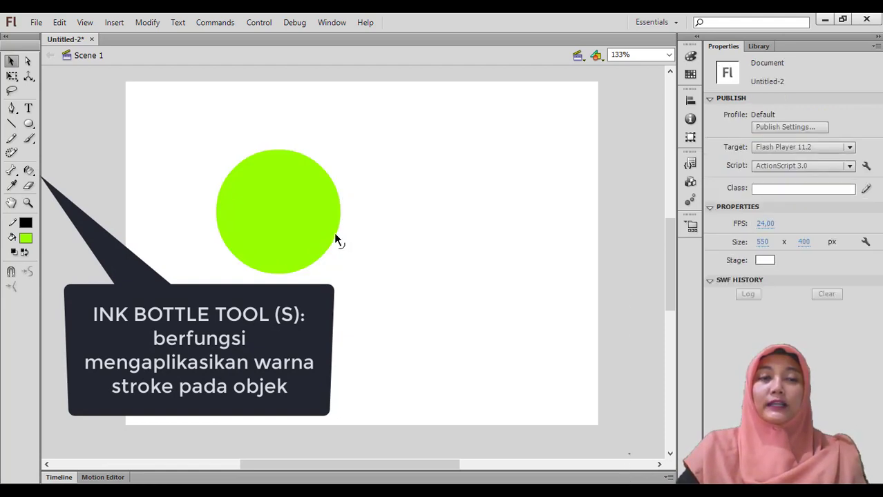
Add a black outline back to the green circle with the Ink Bottle tool and select the whole circle
{"action": "left_click", "coordinate": [30, 172]}
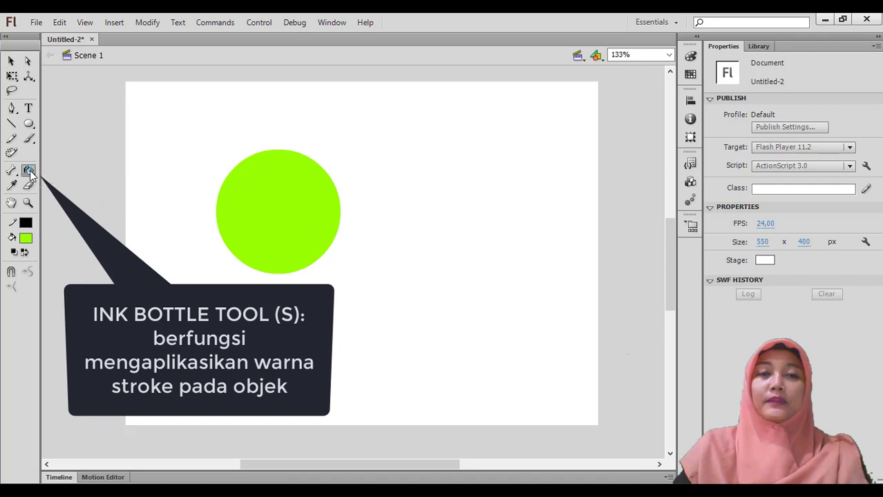
{"action": "left_click", "coordinate": [311, 153]}
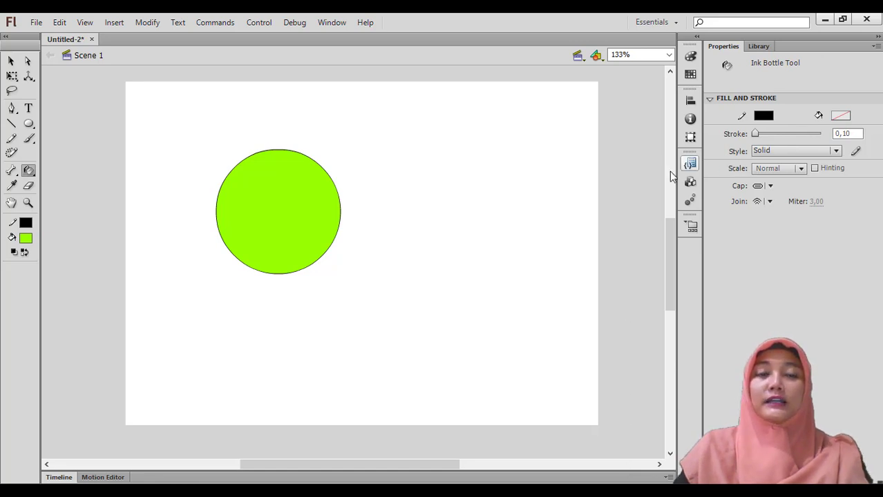
{"action": "key", "text": "v"}
{"action": "double_click", "coordinate": [274, 224]}
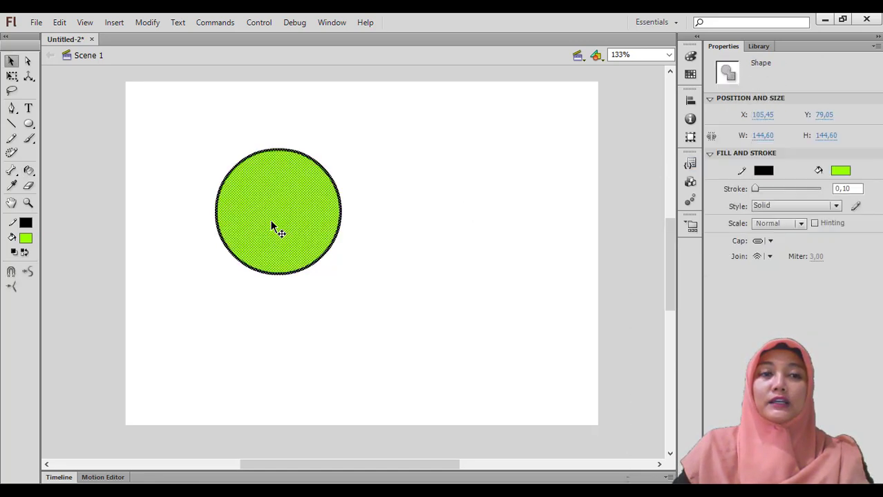
Recolour the circle's fill to cyan using the Paint Bucket tool
{"action": "left_click", "coordinate": [30, 174]}
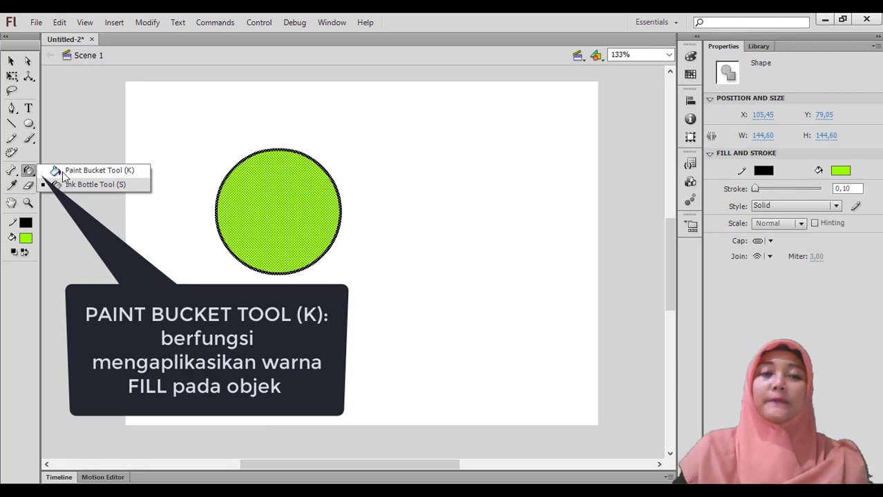
{"action": "left_click", "coordinate": [62, 175]}
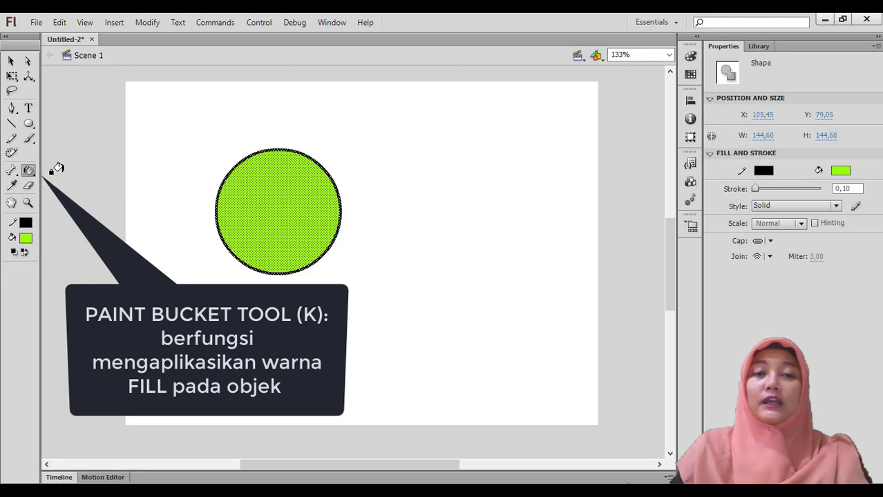
{"action": "key", "text": "v"}
{"action": "left_click", "coordinate": [196, 200]}
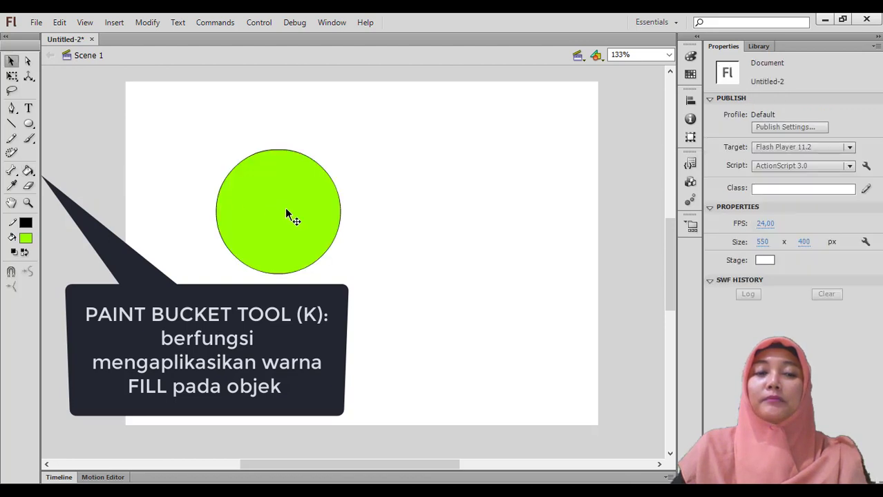
{"action": "left_click", "coordinate": [26, 239]}
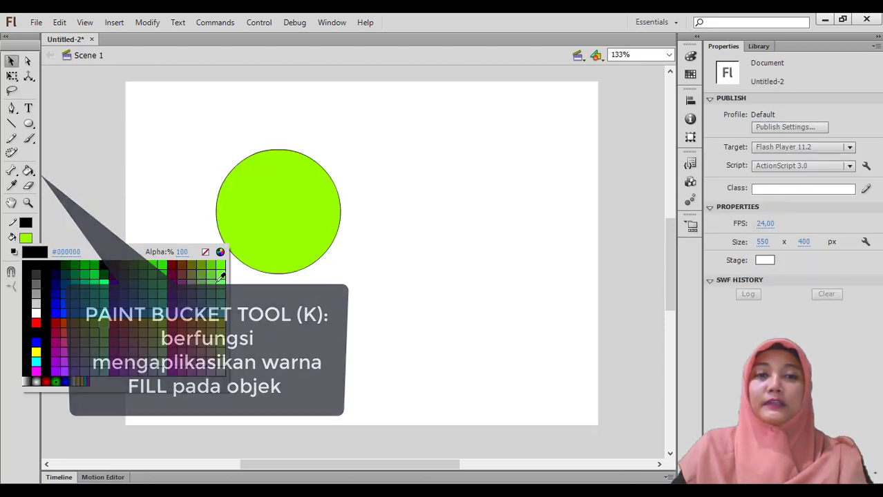
{"action": "left_click", "coordinate": [36, 362]}
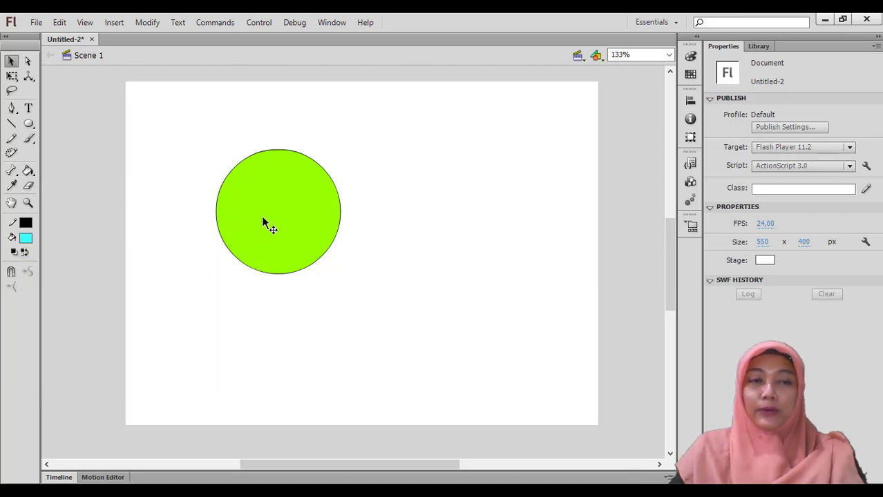
{"action": "left_click", "coordinate": [28, 170]}
{"action": "left_click", "coordinate": [256, 196]}
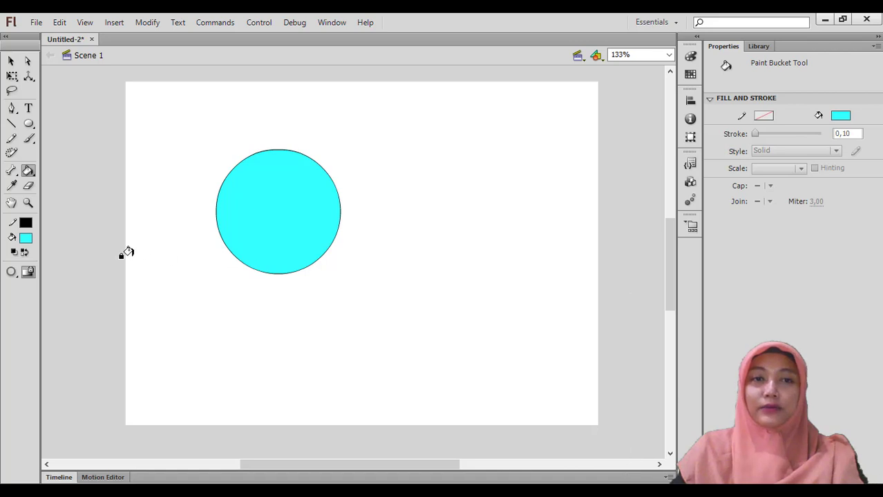
Change the fill colour to orange-yellow and apply it to the circle with the Paint Bucket tool
{"action": "left_click", "coordinate": [26, 239]}
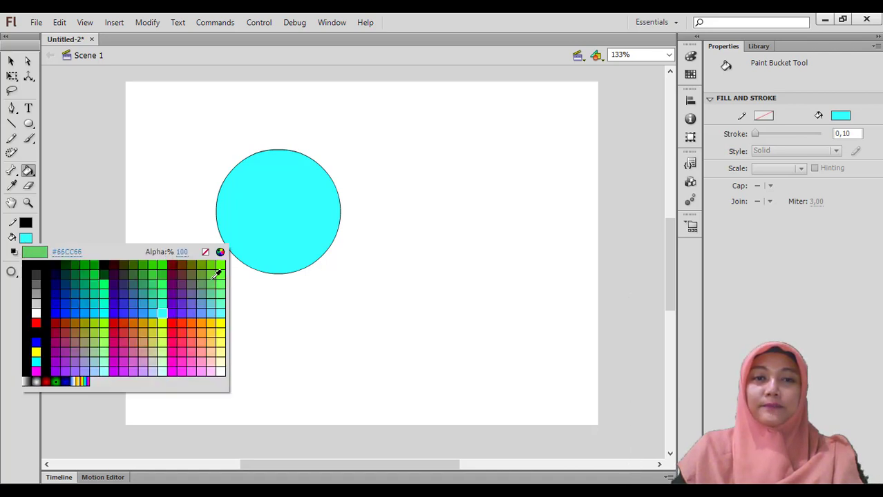
{"action": "left_click", "coordinate": [214, 322]}
{"action": "left_click", "coordinate": [250, 237]}
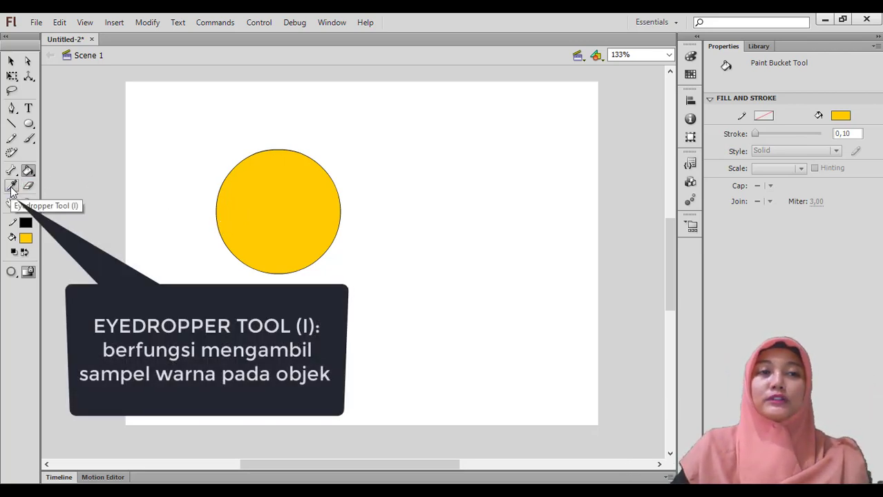
Duplicate the orange-yellow circle to its right at the same height and select the copy's fill
{"action": "left_click", "coordinate": [11, 61]}
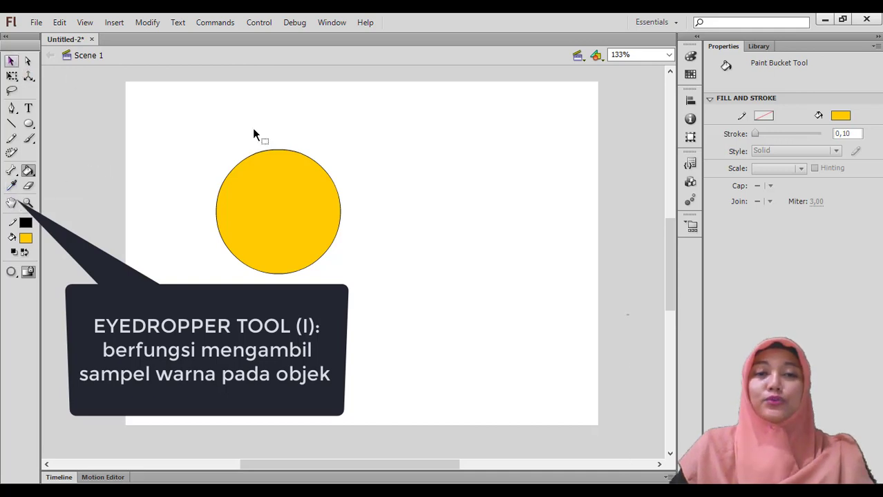
{"action": "left_click", "coordinate": [301, 201]}
{"action": "double_click", "coordinate": [293, 218]}
{"action": "left_click_drag", "start_coordinate": [293, 219], "coordinate": [480, 215]}
{"action": "left_click", "coordinate": [452, 232]}
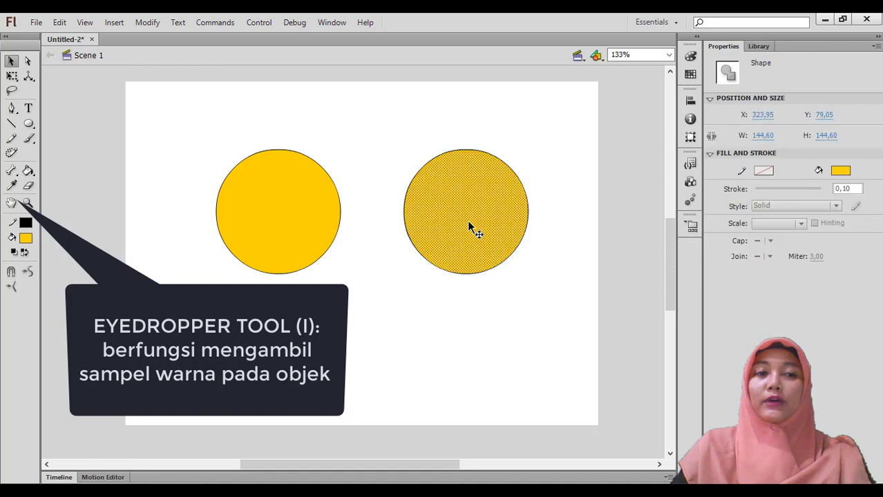
Set the copied circle's fill to green and clear the selection
{"action": "left_click", "coordinate": [26, 238]}
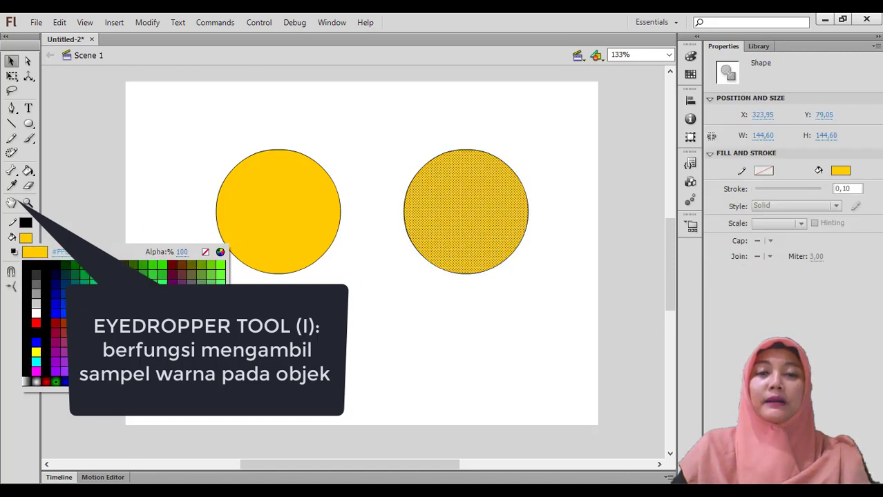
{"action": "left_click", "coordinate": [171, 271]}
{"action": "left_click", "coordinate": [627, 294]}
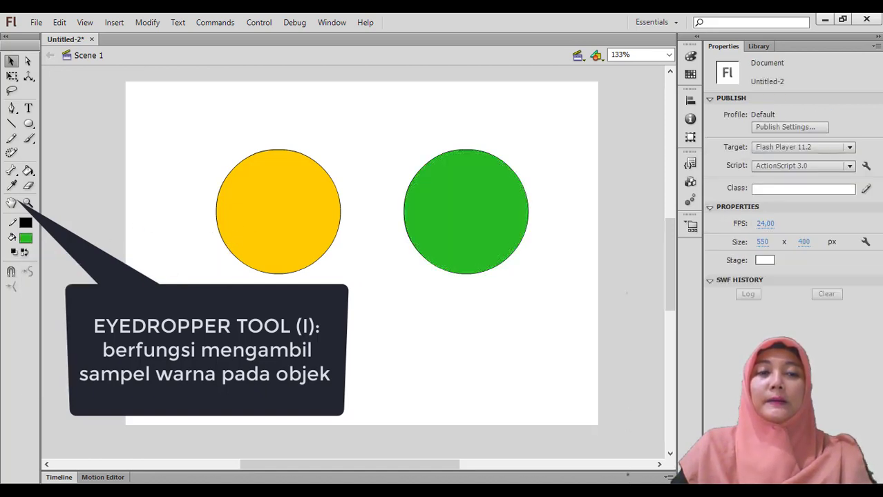
Sample the original circle's orange-yellow fill with the Eyedropper tool and apply it to the green circle
{"action": "left_click", "coordinate": [11, 186]}
{"action": "left_click", "coordinate": [274, 207]}
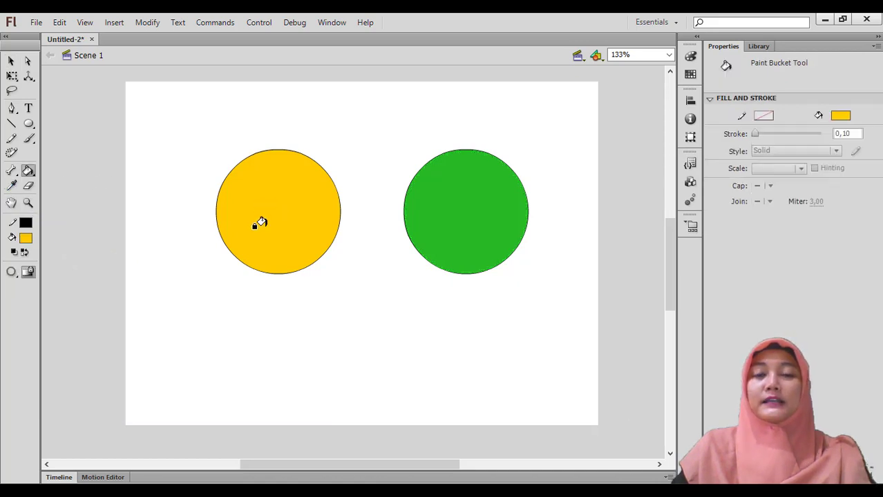
{"action": "left_click", "coordinate": [438, 202]}
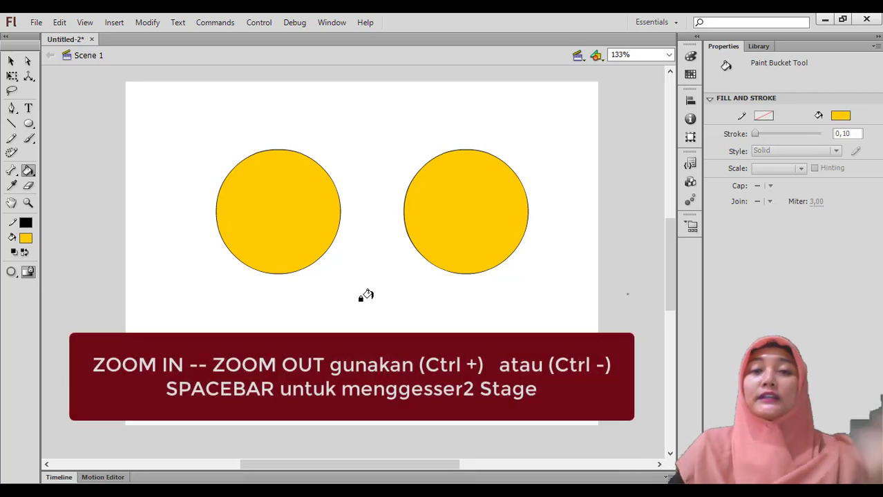
Select both orange-yellow circles and clear them from the stage
{"action": "key", "text": "v"}
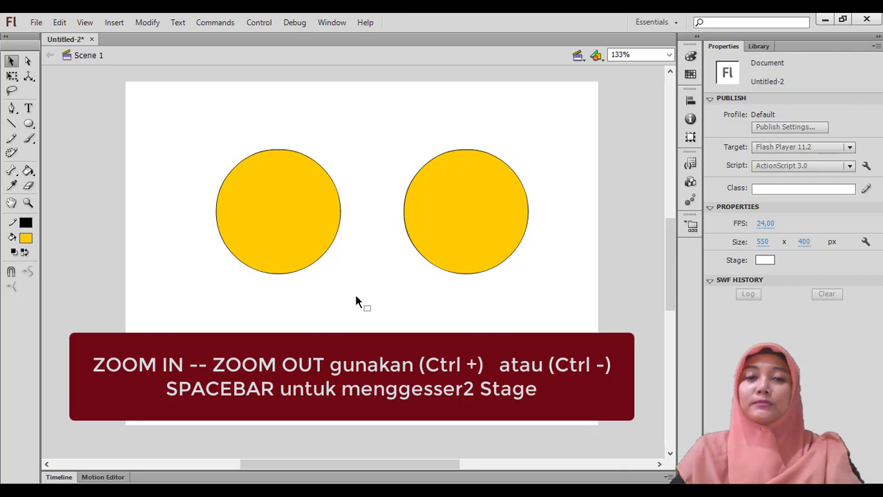
{"action": "left_click", "coordinate": [298, 249]}
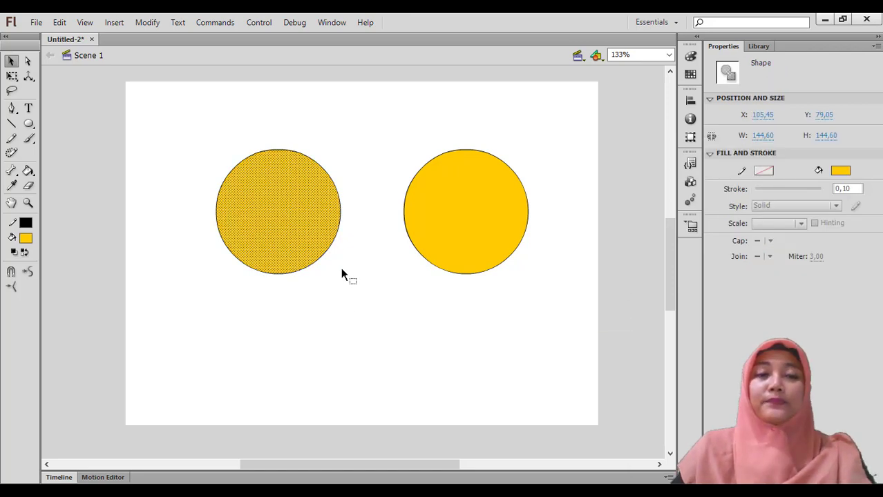
{"action": "left_click", "coordinate": [340, 280]}
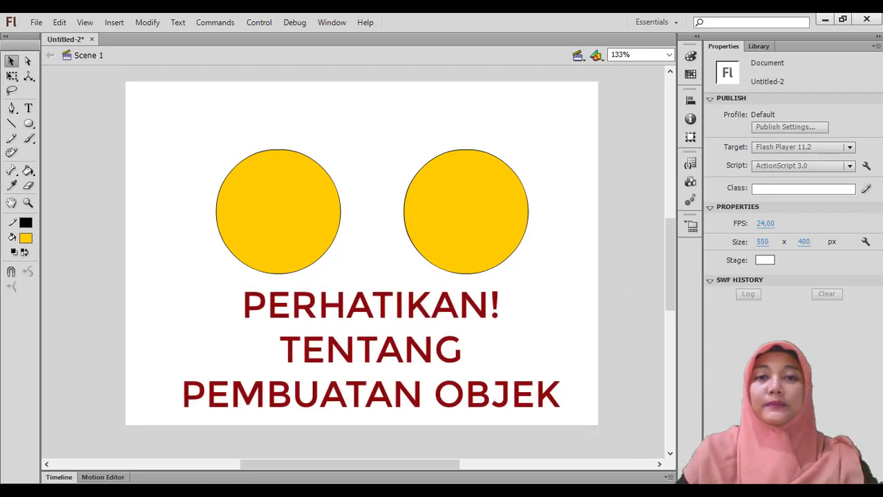
{"action": "left_click_drag", "start_coordinate": [178, 118], "coordinate": [568, 314]}
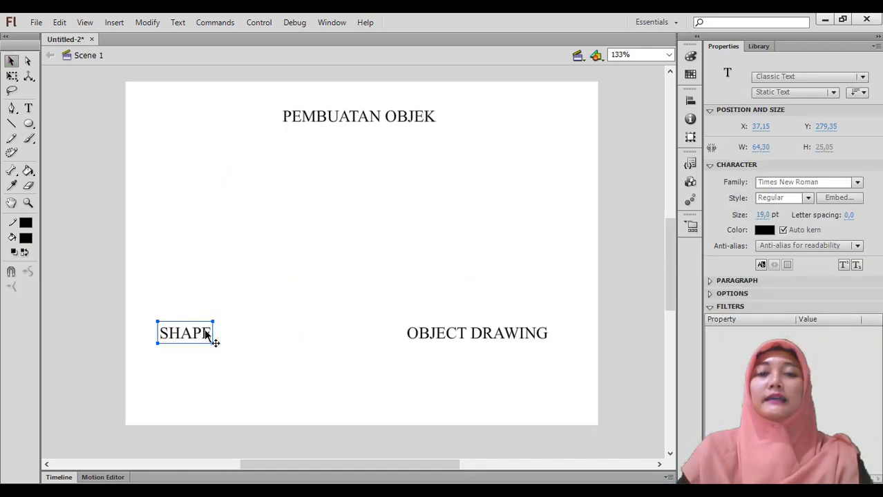
Shift the SHAPE label slightly to the right and deselect it
{"action": "left_click_drag", "start_coordinate": [205, 334], "coordinate": [229, 334]}
{"action": "left_click", "coordinate": [352, 230]}
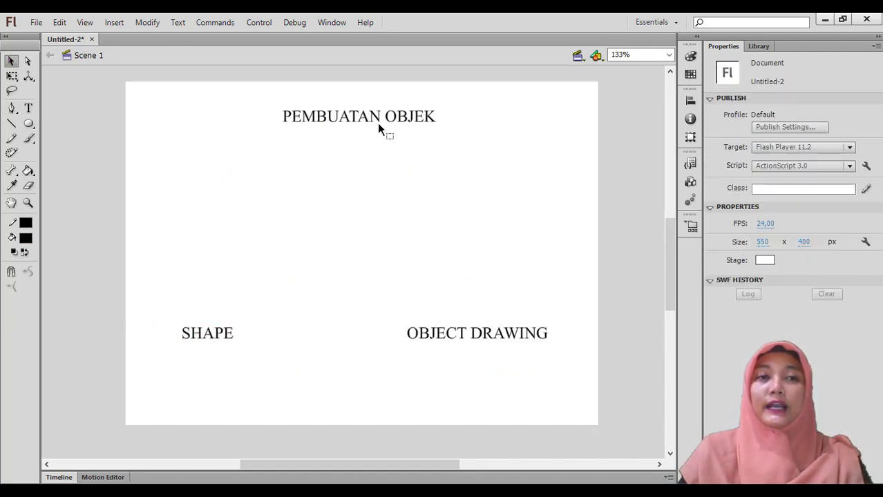
Activate the Oval tool and set its stroke to black with a size of 2
{"action": "left_click", "coordinate": [28, 124]}
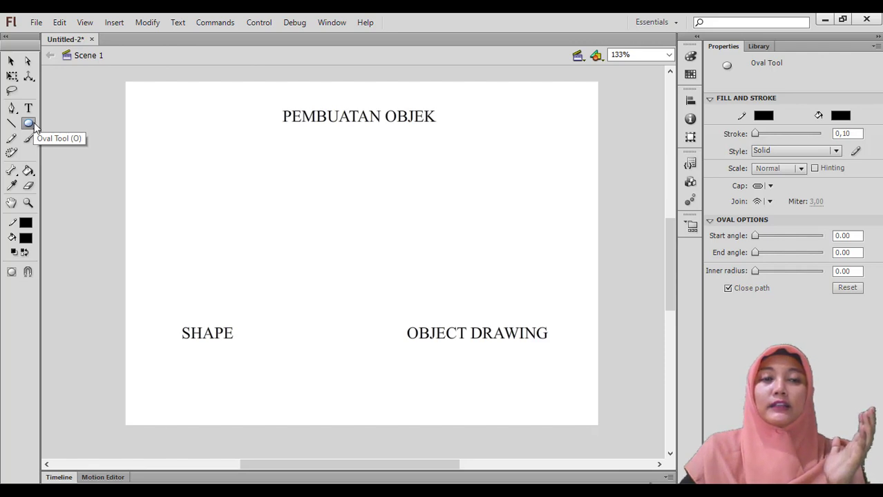
{"action": "left_click", "coordinate": [27, 224]}
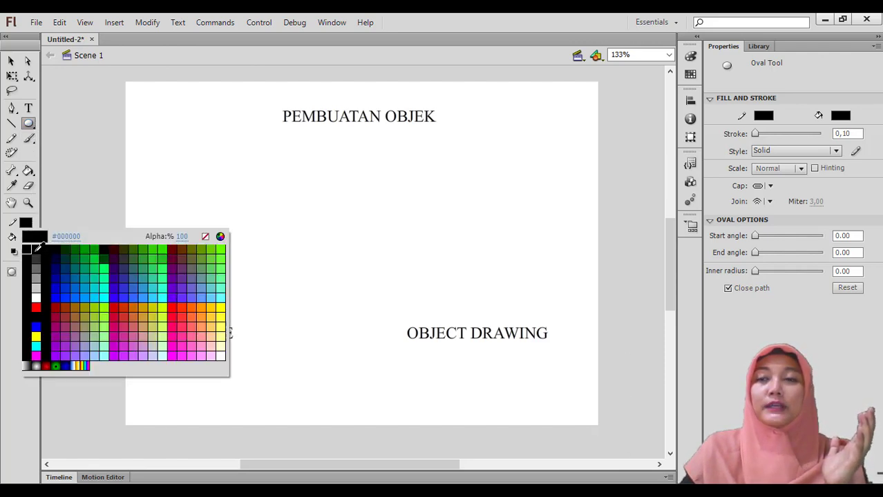
{"action": "left_click", "coordinate": [46, 245]}
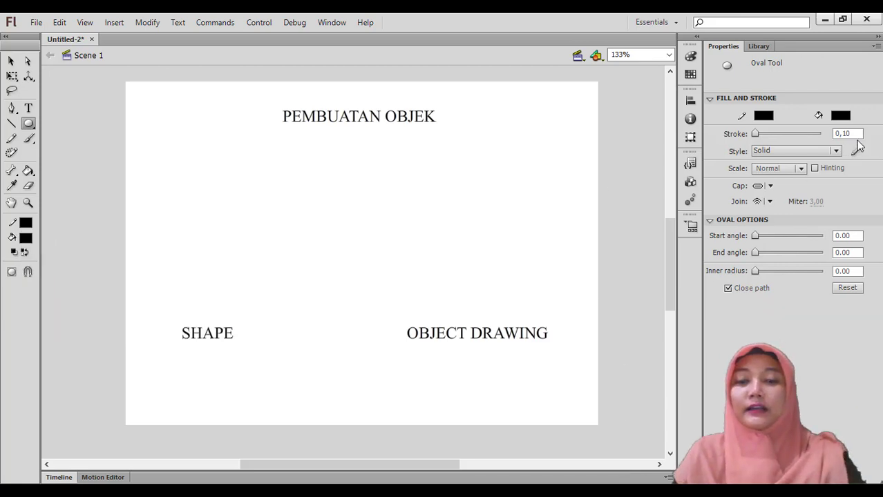
{"action": "left_click", "coordinate": [828, 132]}
{"action": "type", "text": "2"}
{"action": "key", "text": "Return"}
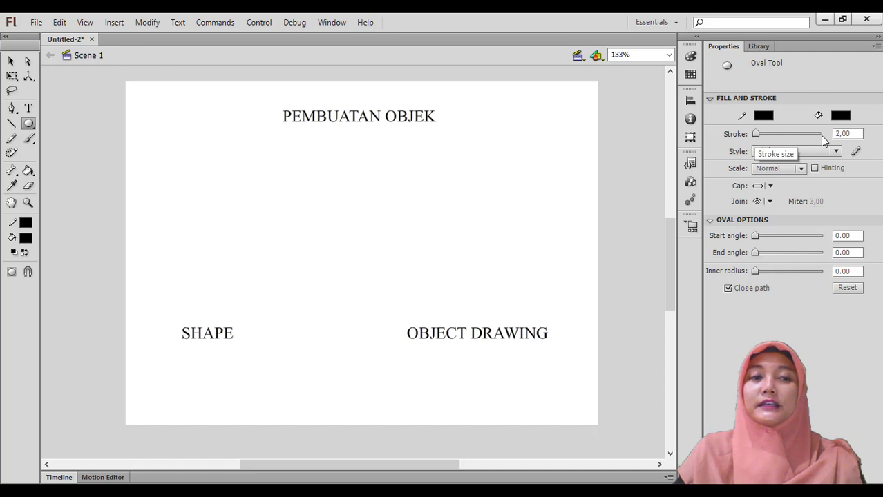
Set the fill to light cyan and draw a circle about 131 px wide above the SHAPE label
{"action": "left_click", "coordinate": [26, 239]}
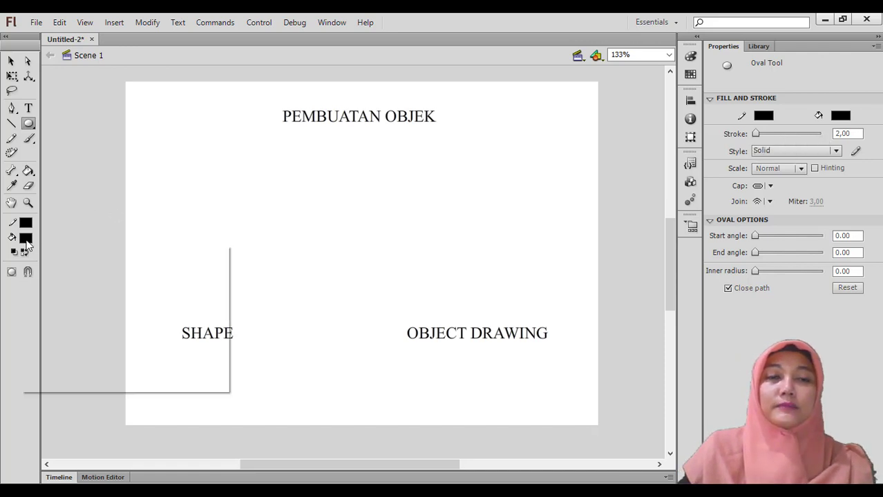
{"action": "left_click", "coordinate": [217, 313]}
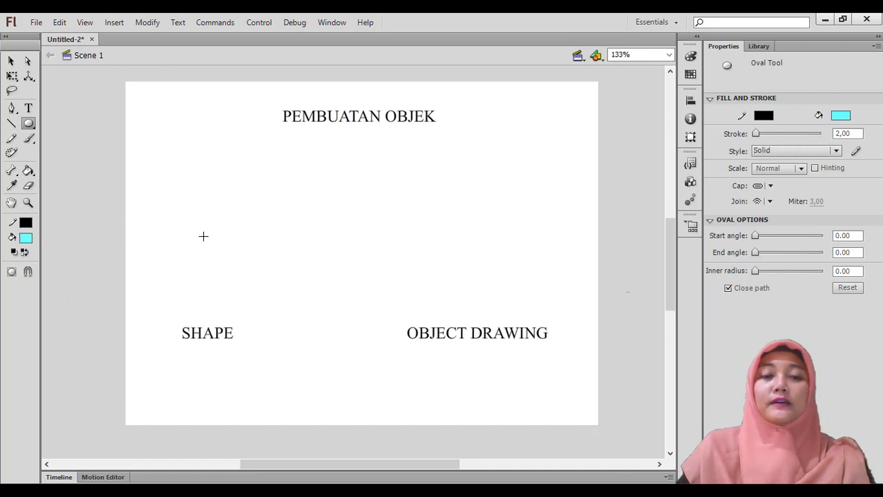
{"action": "left_click_drag", "start_coordinate": [205, 230], "coordinate": [275, 289]}
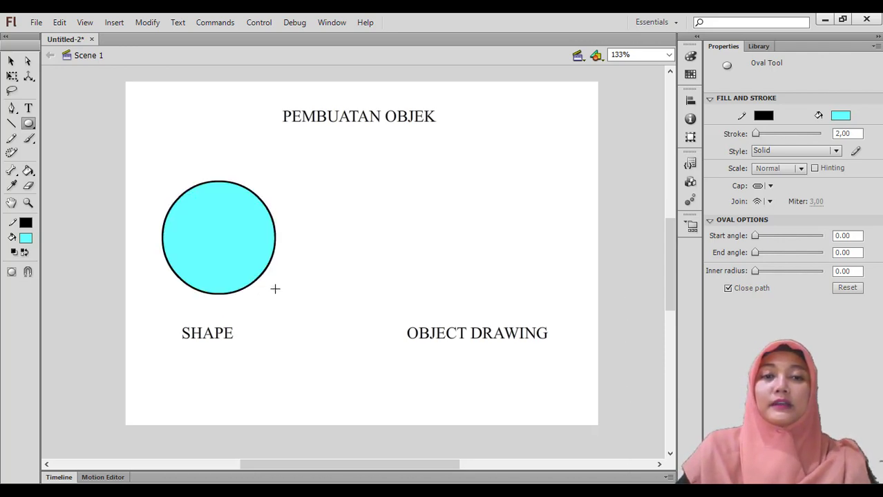
Move the SHAPE label slightly right so it sits centred beneath the cyan circle
{"action": "key", "text": "v"}
{"action": "left_click", "coordinate": [244, 256]}
{"action": "left_click", "coordinate": [285, 298]}
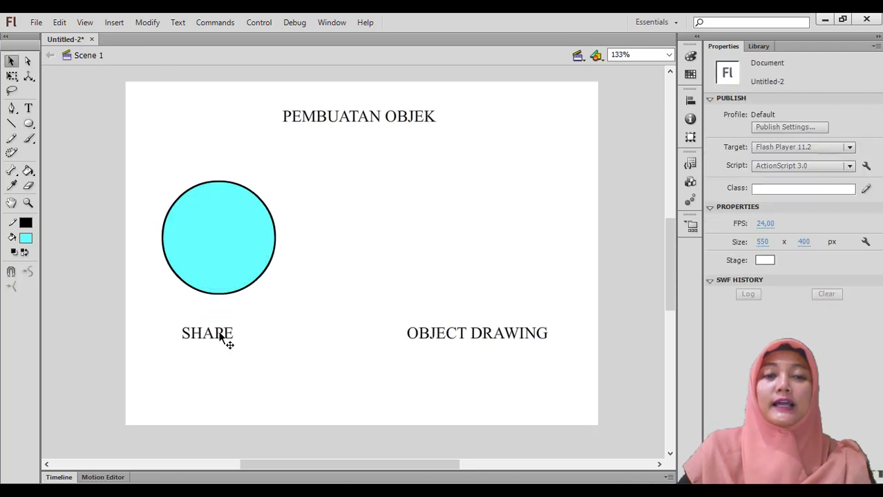
{"action": "left_click", "coordinate": [216, 335]}
{"action": "left_click_drag", "start_coordinate": [216, 339], "coordinate": [228, 340]}
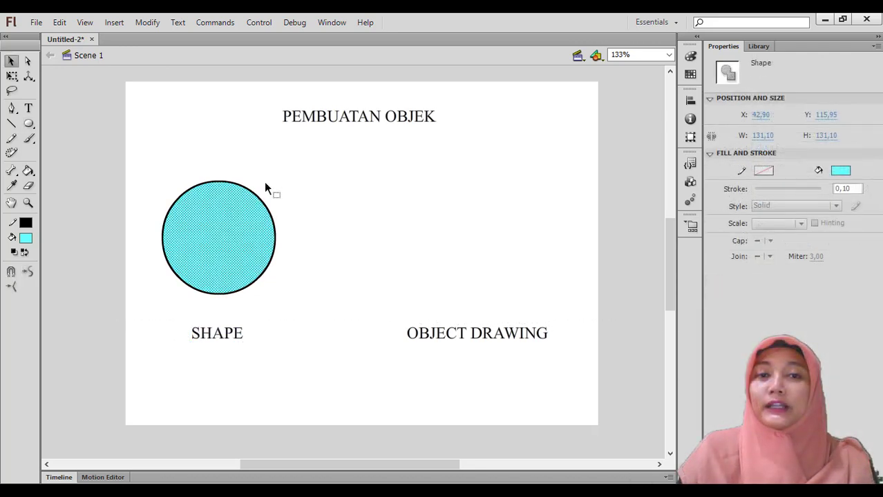
Examine how the circle's fill selects alone and together with its outline, and clear the selection
{"action": "left_click", "coordinate": [265, 187]}
{"action": "left_click", "coordinate": [235, 243]}
{"action": "left_click", "coordinate": [435, 211]}
{"action": "double_click", "coordinate": [217, 229]}
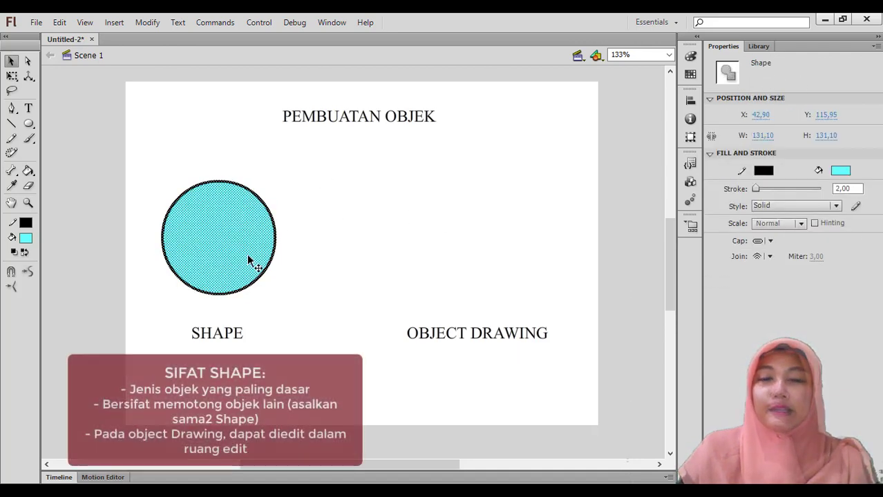
{"action": "left_click", "coordinate": [263, 311]}
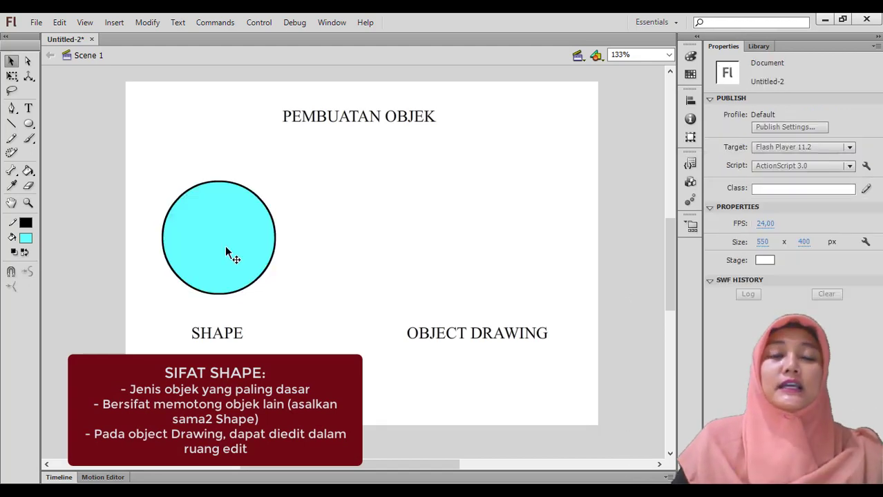
Draw two crossing diagonal black lines with the Line tool over the cyan circle, extending past its outline
{"action": "left_click", "coordinate": [228, 249]}
{"action": "left_click", "coordinate": [291, 242]}
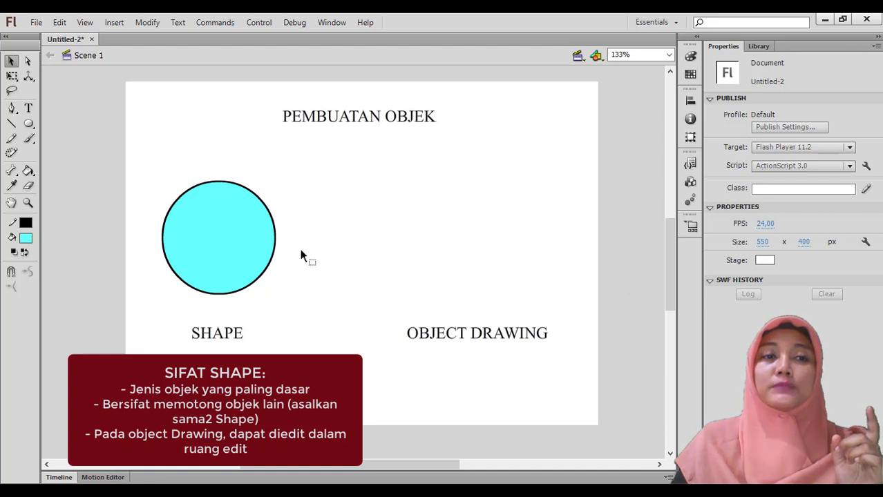
{"action": "left_click", "coordinate": [11, 123]}
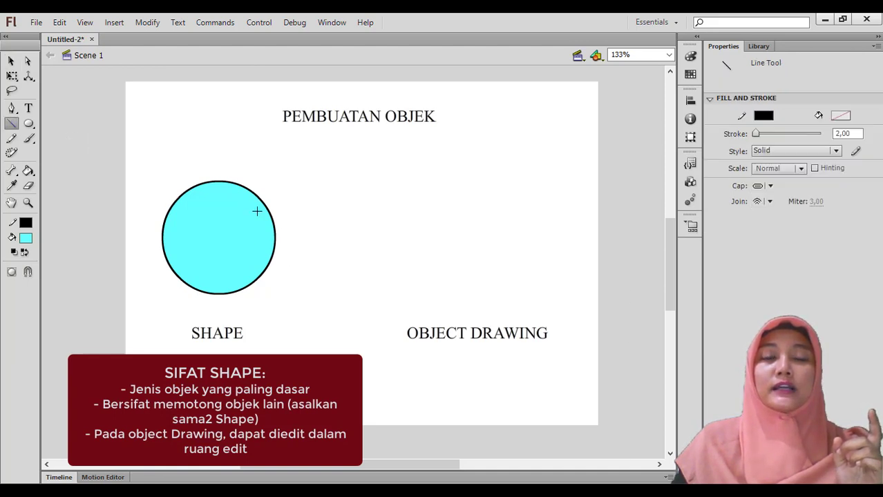
{"action": "left_click_drag", "start_coordinate": [277, 166], "coordinate": [173, 300]}
{"action": "left_click_drag", "start_coordinate": [167, 175], "coordinate": [261, 297]}
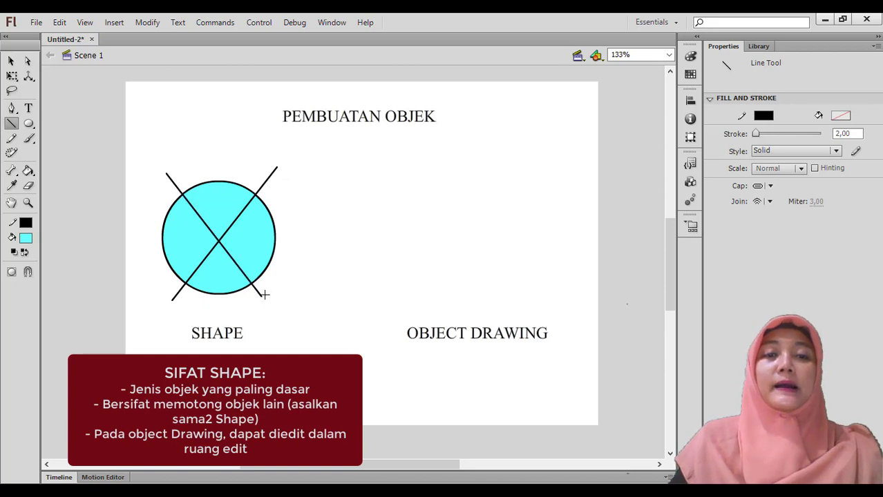
Select each of the circle's four fill segments in turn to examine how the lines have cut it
{"action": "key", "text": "v"}
{"action": "left_click", "coordinate": [250, 248]}
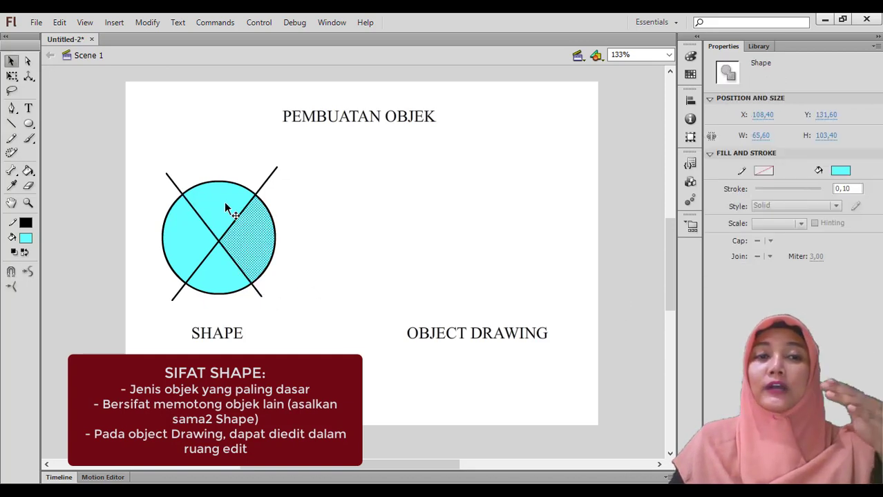
{"action": "left_click", "coordinate": [218, 208]}
{"action": "left_click", "coordinate": [192, 242]}
{"action": "left_click", "coordinate": [229, 273]}
{"action": "left_click", "coordinate": [258, 248]}
Change the fill of the circle's upper segment to orange-yellow
{"action": "left_click", "coordinate": [222, 206]}
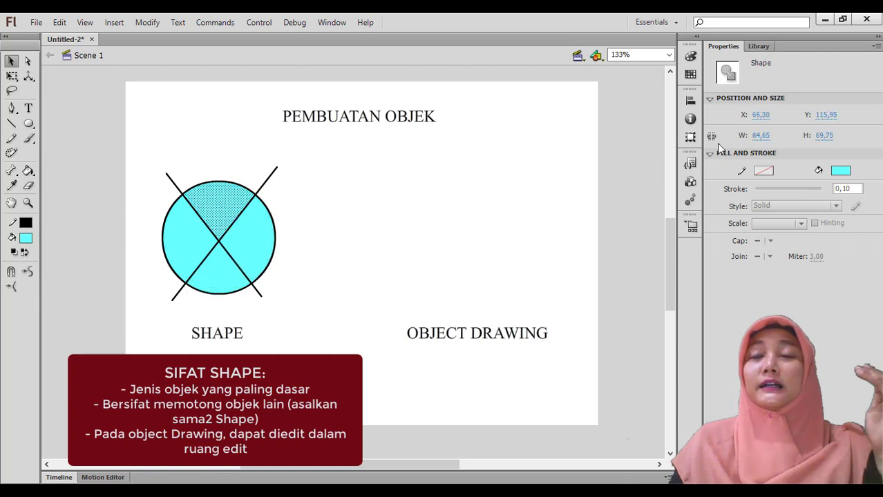
{"action": "left_click", "coordinate": [841, 171]}
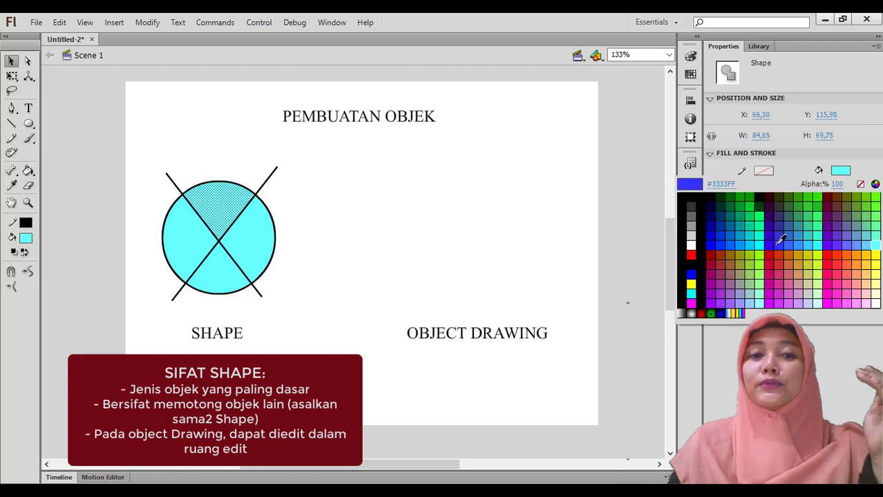
{"action": "left_click", "coordinate": [872, 251]}
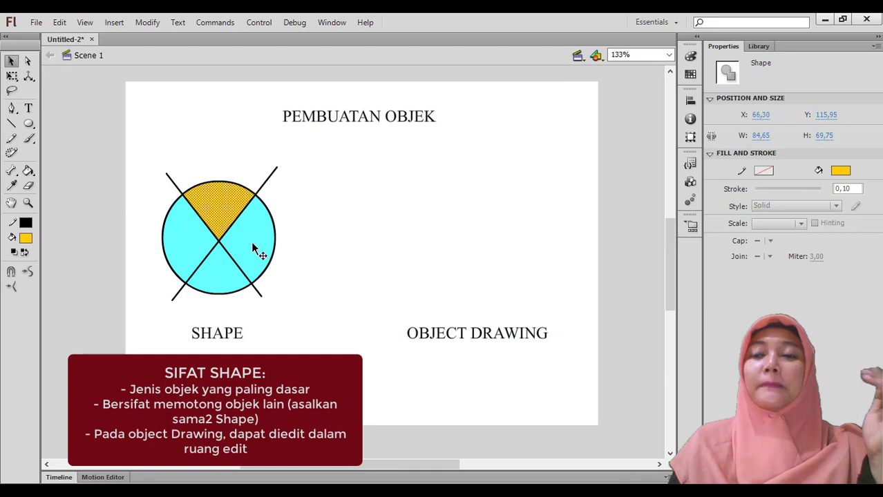
Try the same orange-yellow fill on the circle's lower segment, undo it and clear the selection
{"action": "left_click", "coordinate": [219, 270]}
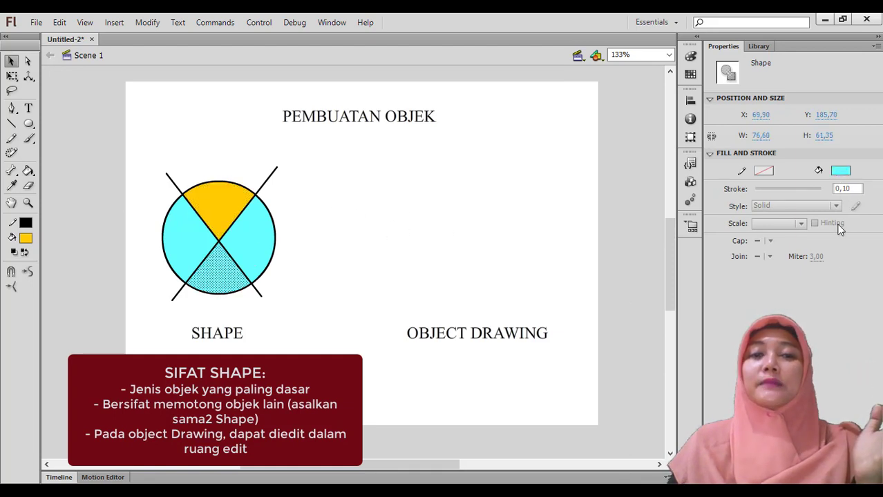
{"action": "left_click", "coordinate": [841, 170]}
{"action": "left_click", "coordinate": [871, 250]}
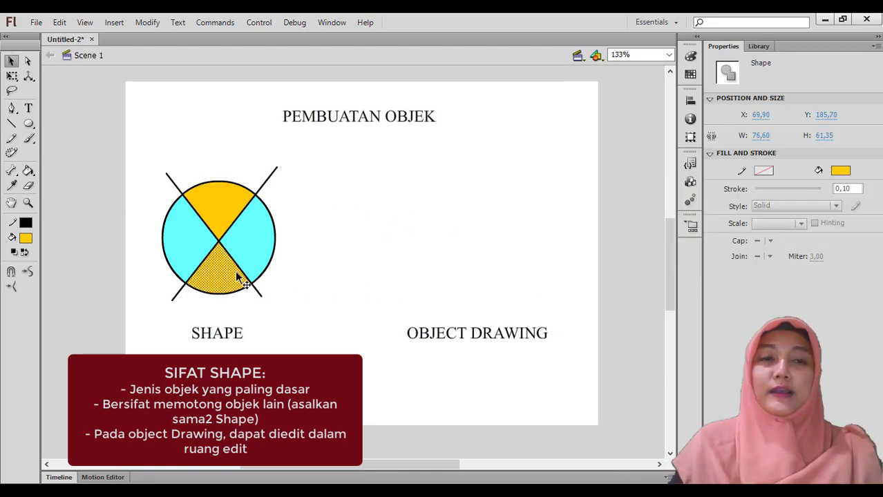
{"action": "key", "text": "ctrl+z"}
{"action": "left_click", "coordinate": [318, 245]}
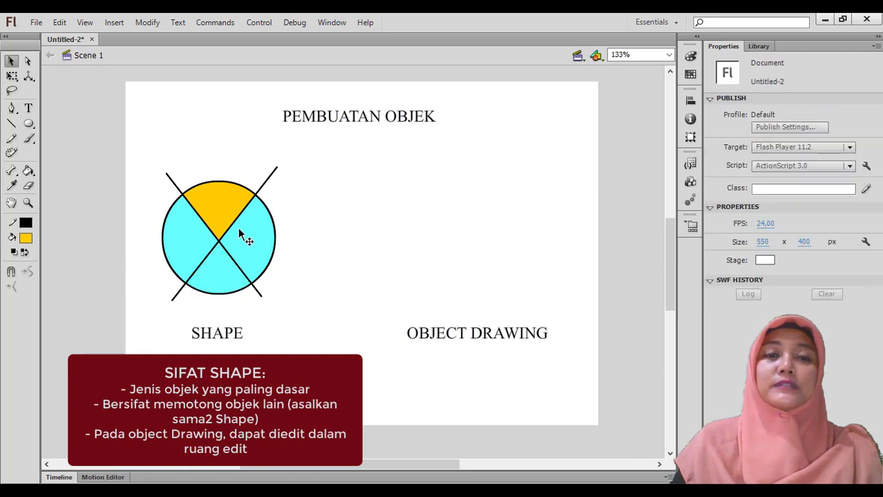
Move the circle's right-hand cyan segment down and to the right, out of the circle, and delete it
{"action": "left_click", "coordinate": [240, 236]}
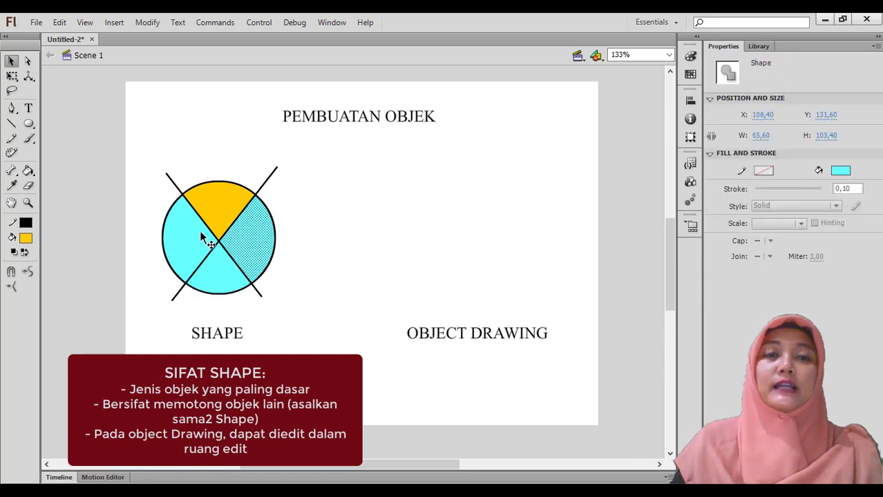
{"action": "left_click", "coordinate": [335, 239]}
{"action": "left_click", "coordinate": [252, 247]}
{"action": "left_click_drag", "start_coordinate": [253, 248], "coordinate": [280, 318]}
{"action": "left_click", "coordinate": [302, 286]}
{"action": "left_click", "coordinate": [297, 263]}
{"action": "left_click", "coordinate": [315, 292]}
{"action": "left_click", "coordinate": [312, 232]}
{"action": "left_click", "coordinate": [285, 324]}
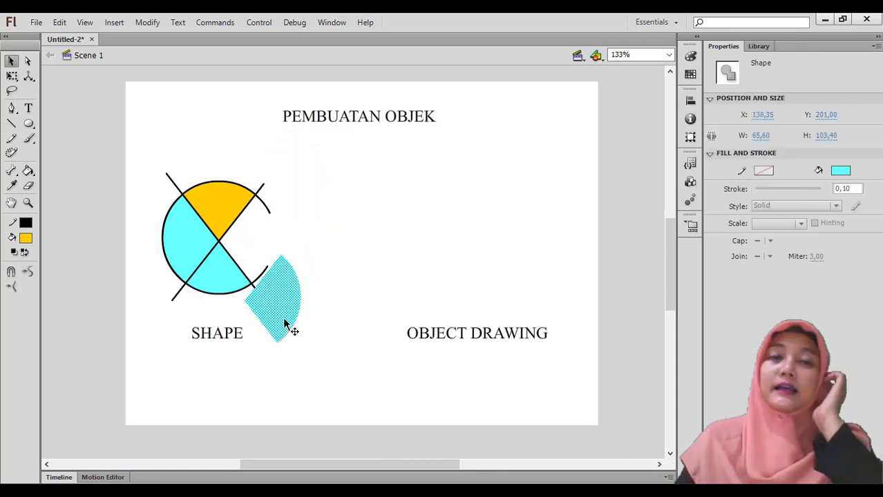
{"action": "key", "text": "Delete"}
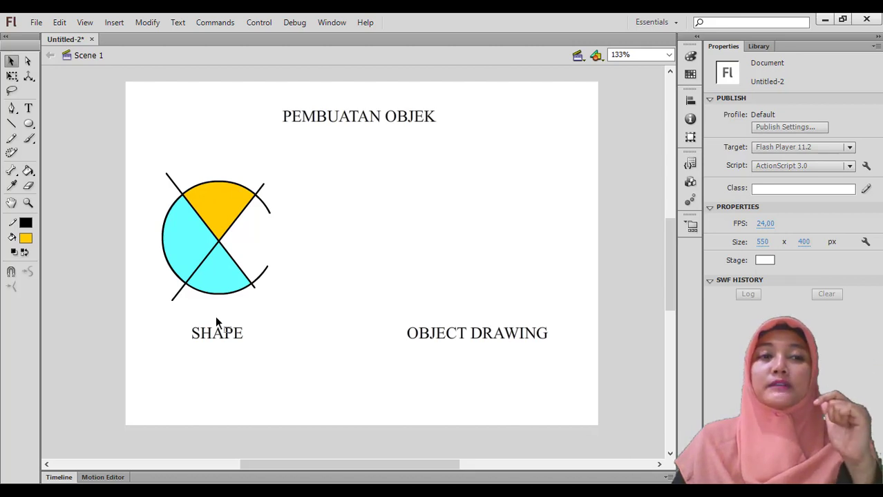
Activate the Oval tool and turn on Object Drawing mode
{"action": "left_click", "coordinate": [29, 123]}
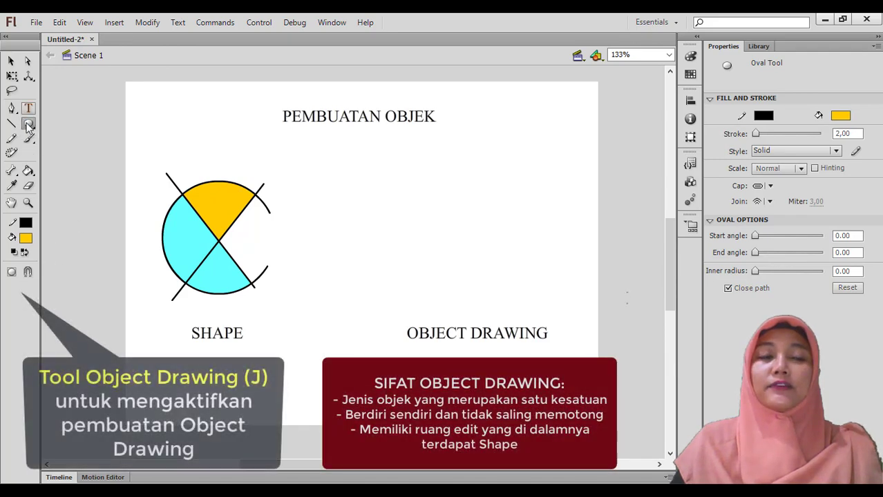
{"action": "left_click", "coordinate": [13, 272]}
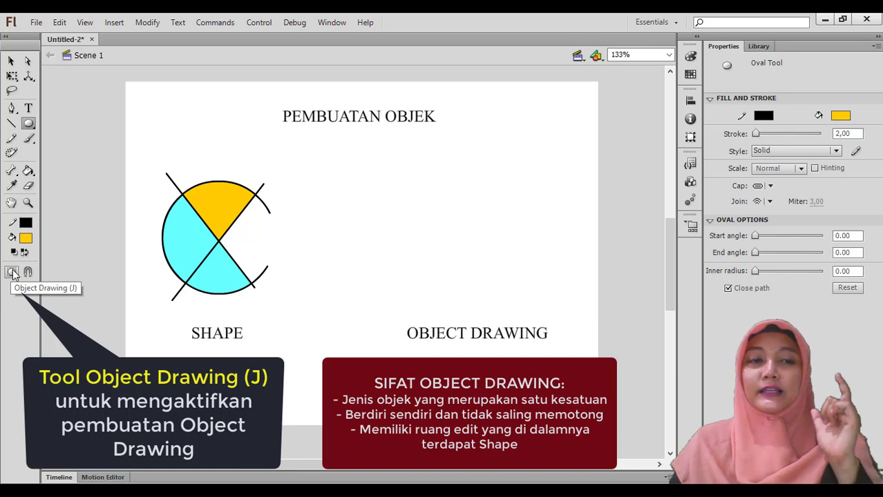
{"action": "left_click", "coordinate": [12, 272]}
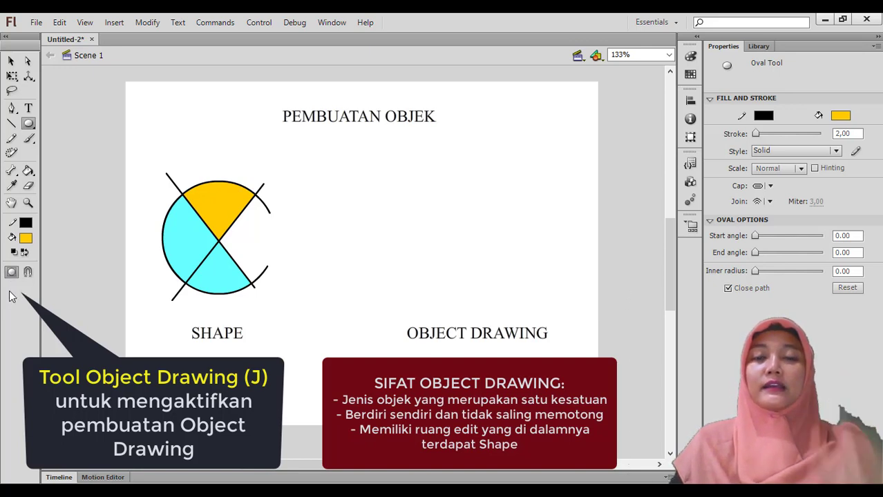
Draw an orange-yellow circle about 140 px wide as a drawing object and position it above the OBJECT DRAWING label
{"action": "left_click_drag", "start_coordinate": [466, 222], "coordinate": [573, 317]}
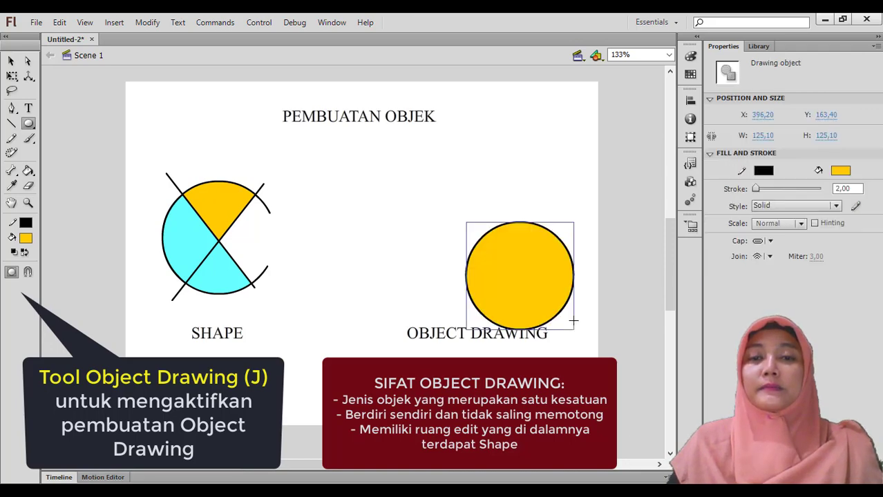
{"action": "key", "text": "ctrl+z"}
{"action": "left_click_drag", "start_coordinate": [469, 223], "coordinate": [514, 282]}
{"action": "key", "text": "v"}
{"action": "left_click_drag", "start_coordinate": [490, 242], "coordinate": [502, 260]}
{"action": "left_click", "coordinate": [553, 181]}
{"action": "left_click", "coordinate": [486, 216]}
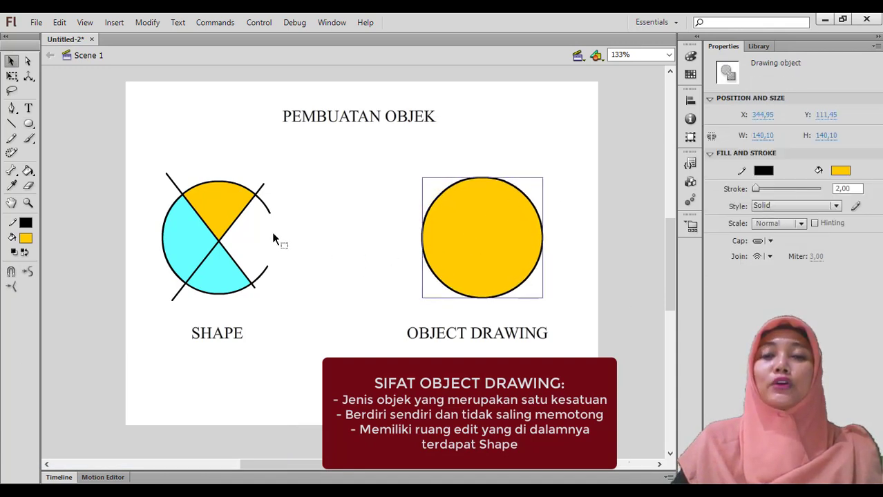
Duplicate the orange-yellow circle to its left so the two overlap, and fill the copy with bright cyan
{"action": "left_click_drag", "start_coordinate": [512, 237], "coordinate": [461, 238], "text": "alt"}
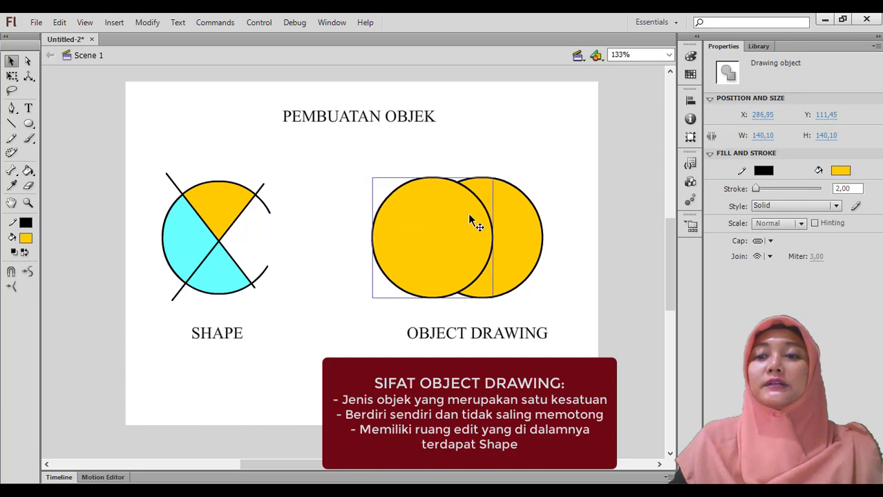
{"action": "left_click", "coordinate": [840, 171]}
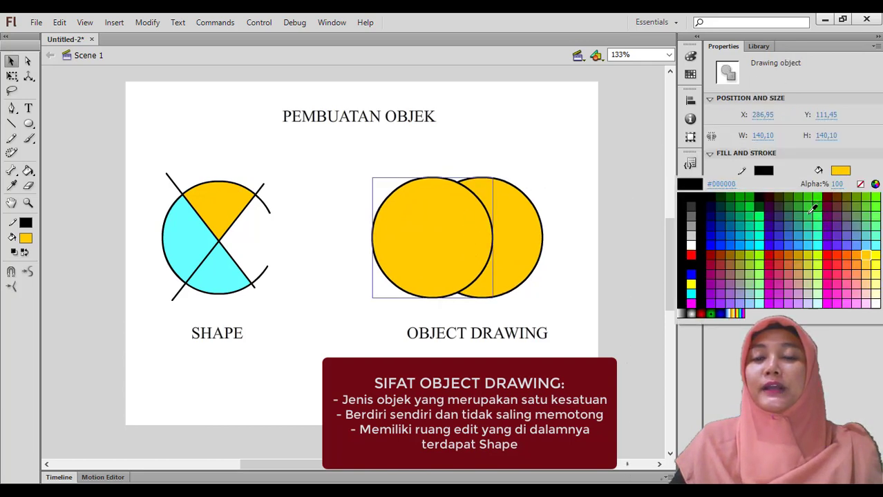
{"action": "left_click", "coordinate": [815, 252]}
{"action": "left_click", "coordinate": [606, 200]}
Try moving the cyan drawing object over and away from the orange-yellow one, undoing each move
{"action": "left_click_drag", "start_coordinate": [457, 256], "coordinate": [496, 262]}
{"action": "key", "text": "ctrl+z"}
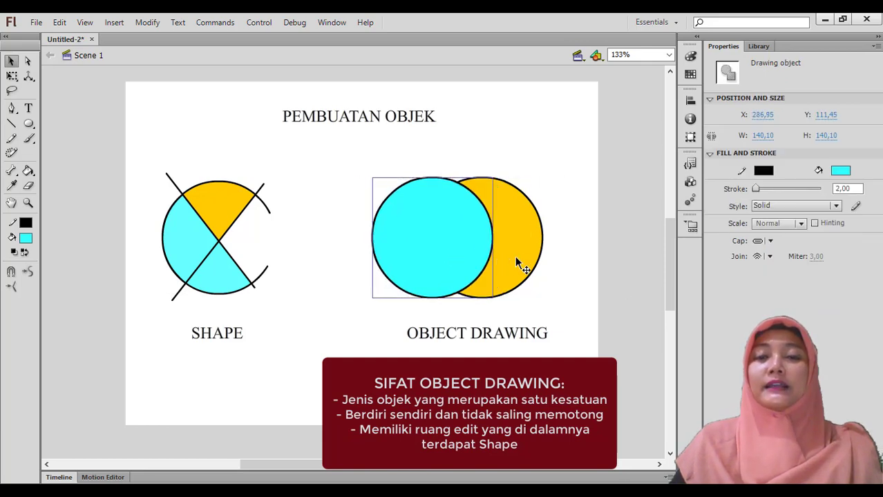
{"action": "left_click_drag", "start_coordinate": [451, 253], "coordinate": [460, 208]}
{"action": "key", "text": "ctrl+z"}
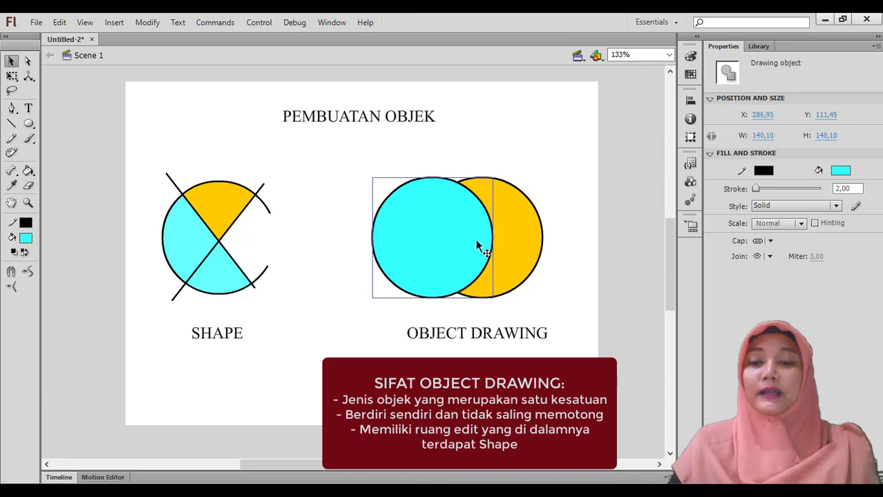
Send the cyan circle behind the orange-yellow circle and bring it back to the front several times
{"action": "left_click", "coordinate": [567, 270]}
{"action": "left_click", "coordinate": [473, 249]}
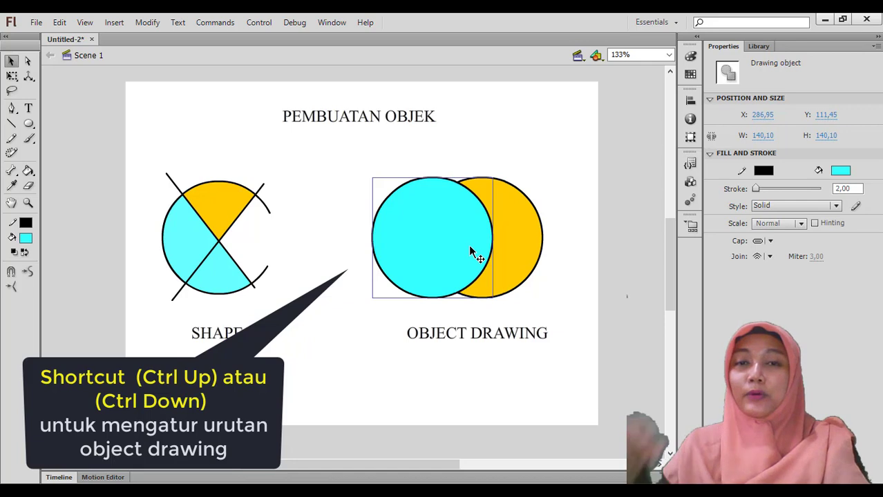
{"action": "key", "text": "ctrl+Down"}
{"action": "key", "text": "ctrl+Up"}
{"action": "key", "text": "ctrl+Down"}
{"action": "key", "text": "ctrl+Up"}
{"action": "key", "text": "ctrl+Down"}
{"action": "key", "text": "ctrl+Up"}
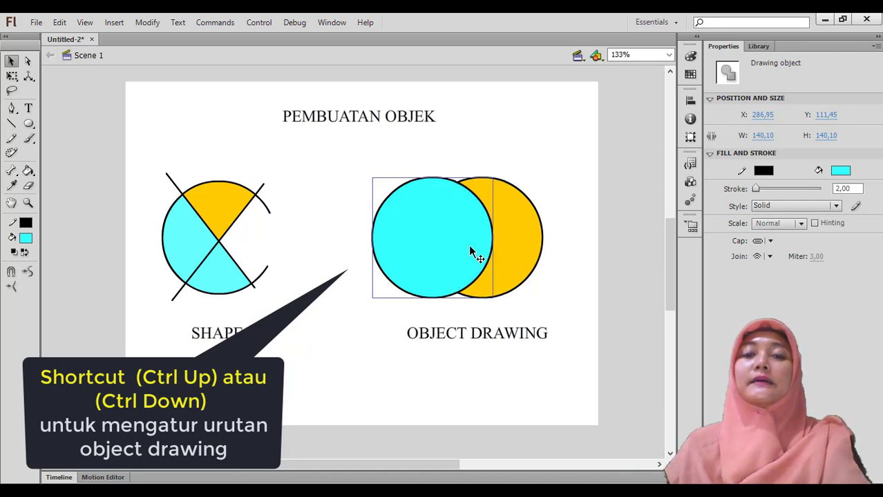
{"action": "key", "text": "ctrl+Down"}
{"action": "key", "text": "ctrl+Up"}
{"action": "key", "text": "ctrl+Down"}
{"action": "key", "text": "ctrl+Up"}
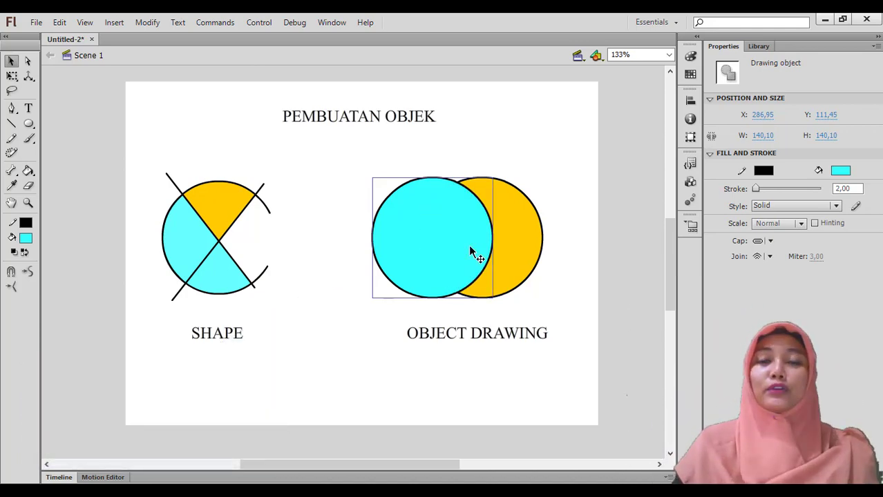
Select the whole cut shape above the SHAPE label, move it slightly up and left, and deselect it
{"action": "left_click", "coordinate": [557, 242]}
{"action": "left_click", "coordinate": [432, 267]}
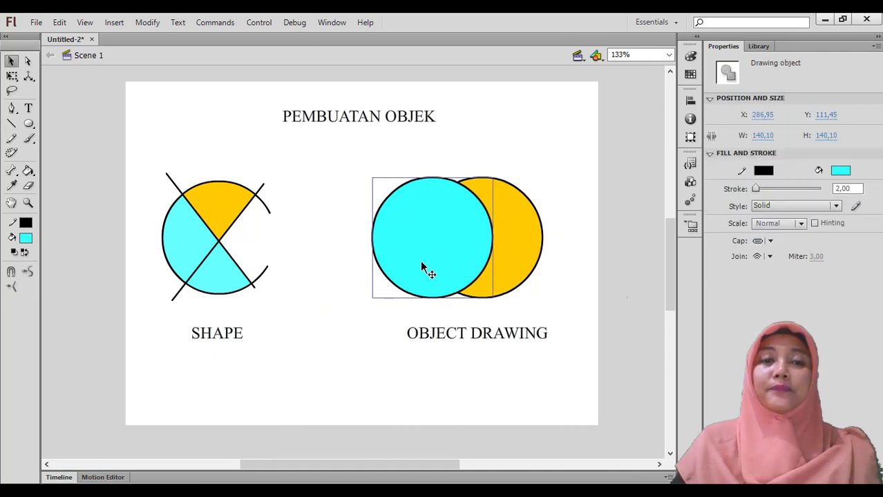
{"action": "left_click_drag", "start_coordinate": [160, 177], "coordinate": [297, 316]}
{"action": "mouse_move", "coordinate": [227, 280]}
{"action": "left_mouse_down"}
{"action": "mouse_move", "coordinate": [411, 285]}
{"action": "mouse_move", "coordinate": [247, 264]}
{"action": "mouse_move", "coordinate": [242, 271]}
{"action": "mouse_move", "coordinate": [409, 276]}
{"action": "mouse_move", "coordinate": [224, 275]}
{"action": "left_mouse_up"}
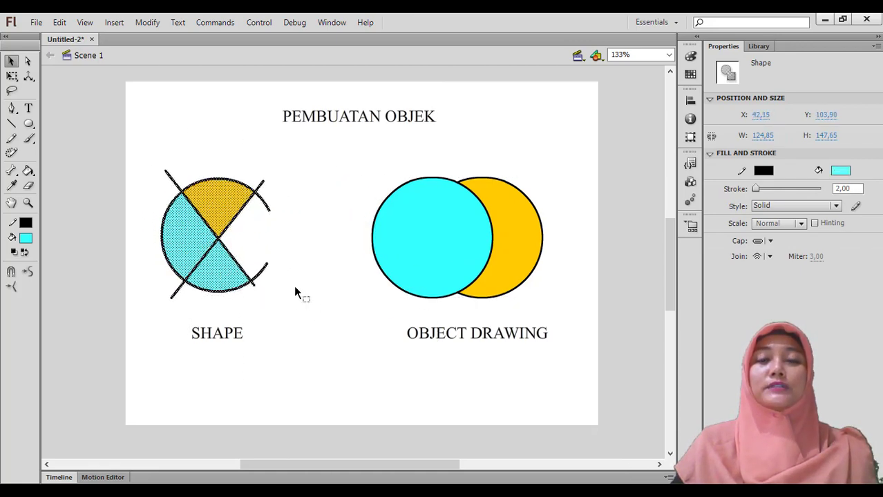
{"action": "left_click", "coordinate": [285, 285]}
Open the cyan drawing object for editing, examine its fill and outline inside, and return to Scene 1
{"action": "left_click", "coordinate": [420, 258]}
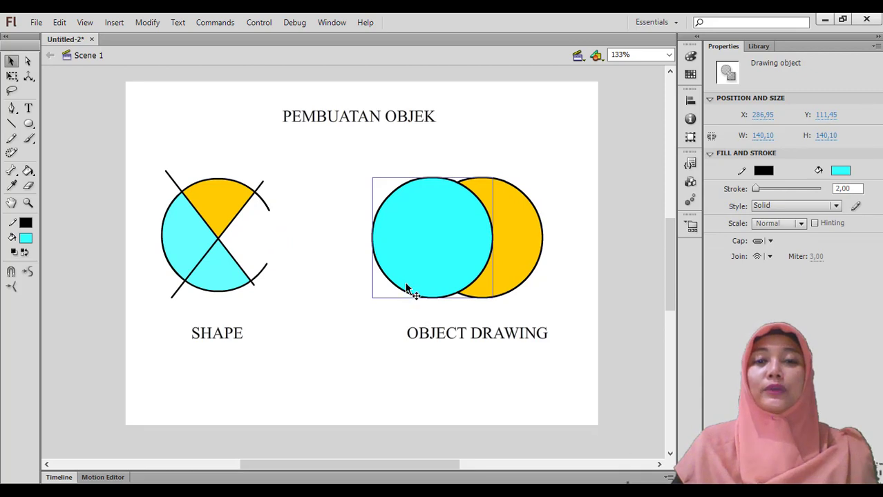
{"action": "double_click", "coordinate": [457, 270]}
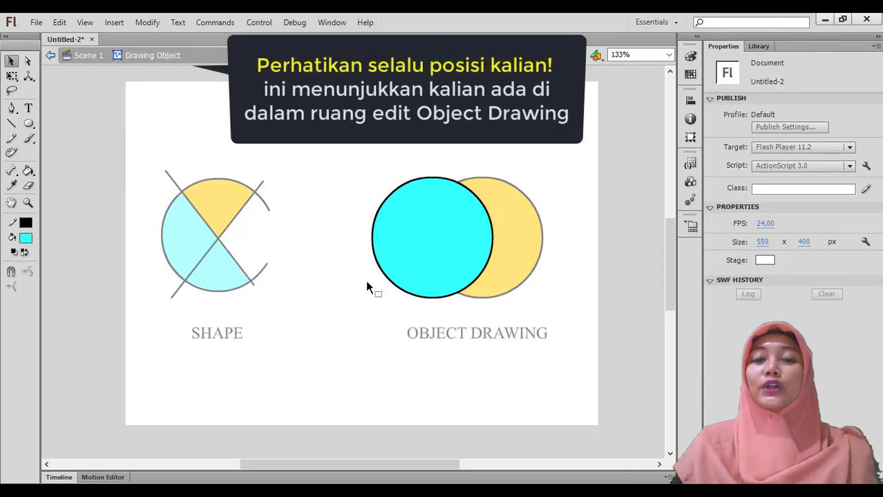
{"action": "left_click", "coordinate": [448, 280]}
{"action": "left_click", "coordinate": [489, 207]}
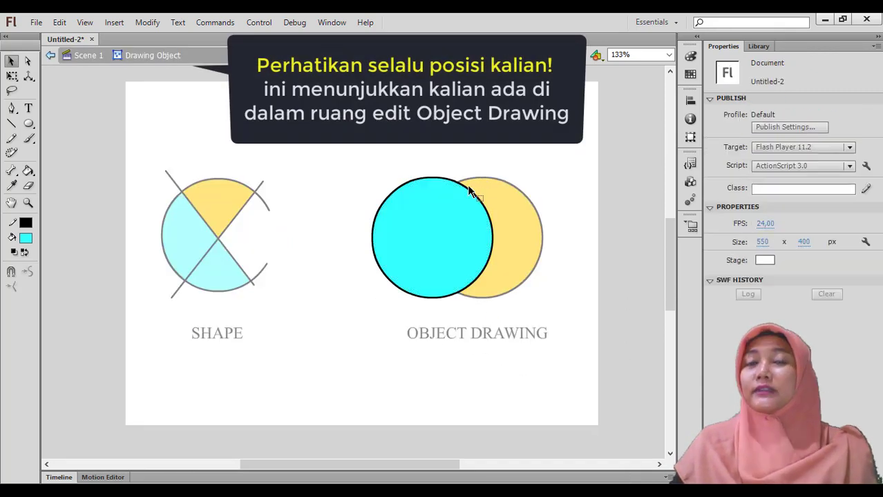
{"action": "left_click", "coordinate": [449, 210]}
{"action": "left_click", "coordinate": [474, 162]}
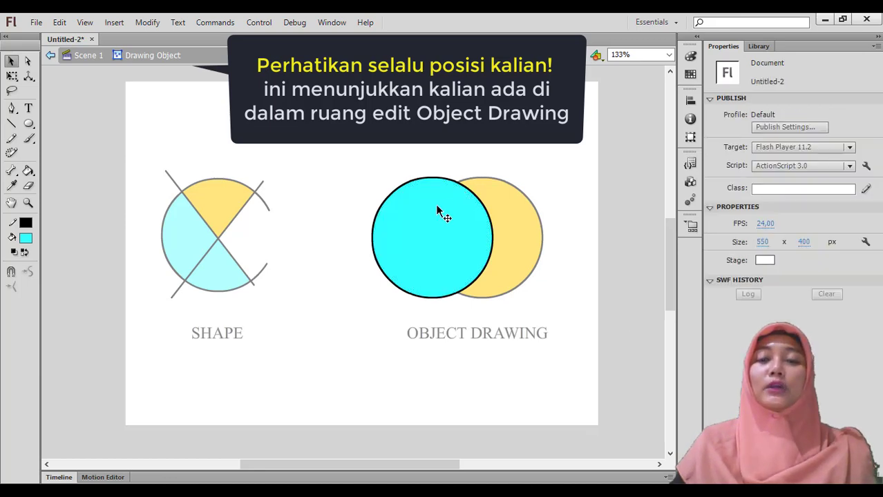
{"action": "double_click", "coordinate": [488, 147]}
Reopen the cyan drawing object's edit space, check the location path, exit to the main scene and select each circle
{"action": "left_click", "coordinate": [505, 264]}
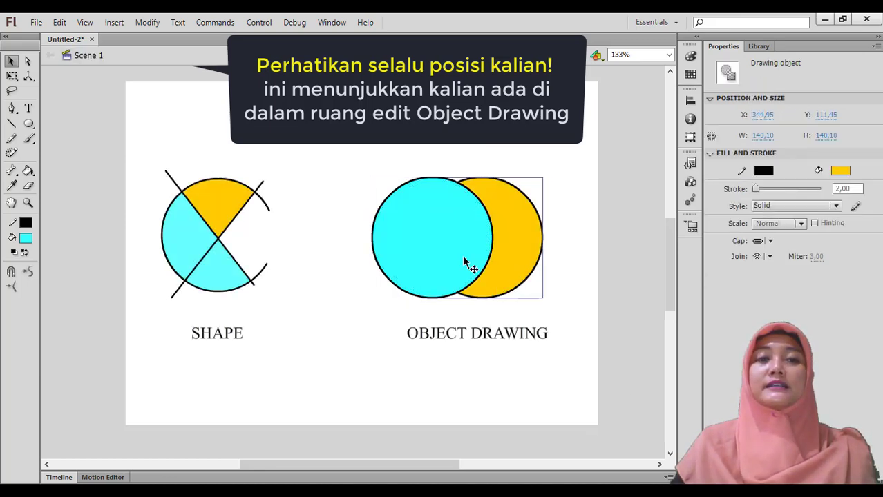
{"action": "double_click", "coordinate": [462, 255]}
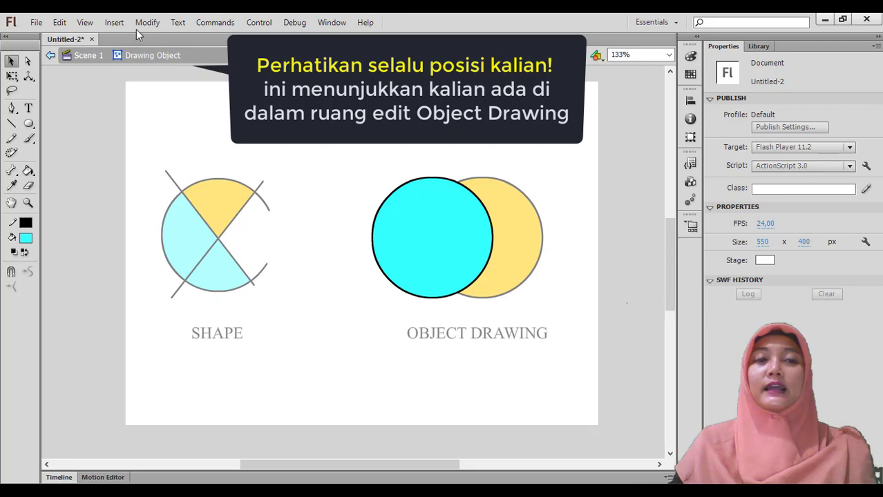
{"action": "left_click_drag", "start_coordinate": [114, 39], "coordinate": [102, 61]}
{"action": "left_click_drag", "start_coordinate": [158, 61], "coordinate": [168, 41]}
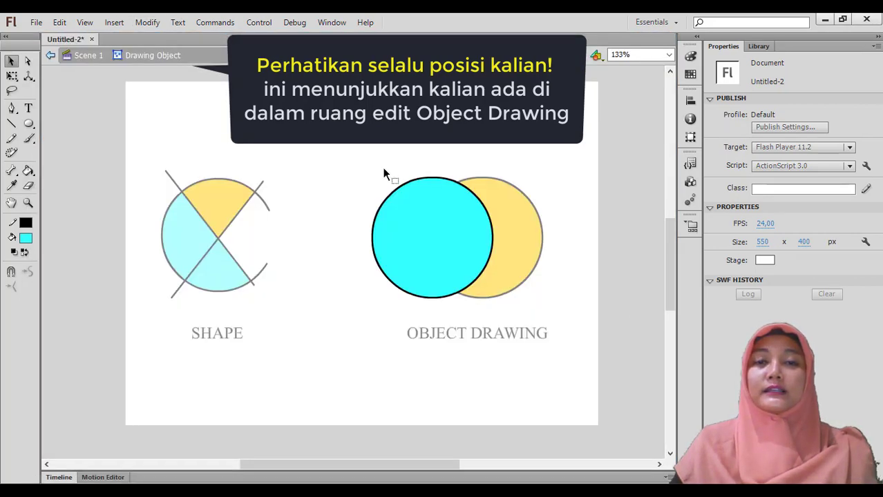
{"action": "double_click", "coordinate": [468, 166]}
{"action": "left_click", "coordinate": [527, 280]}
{"action": "left_click", "coordinate": [452, 250]}
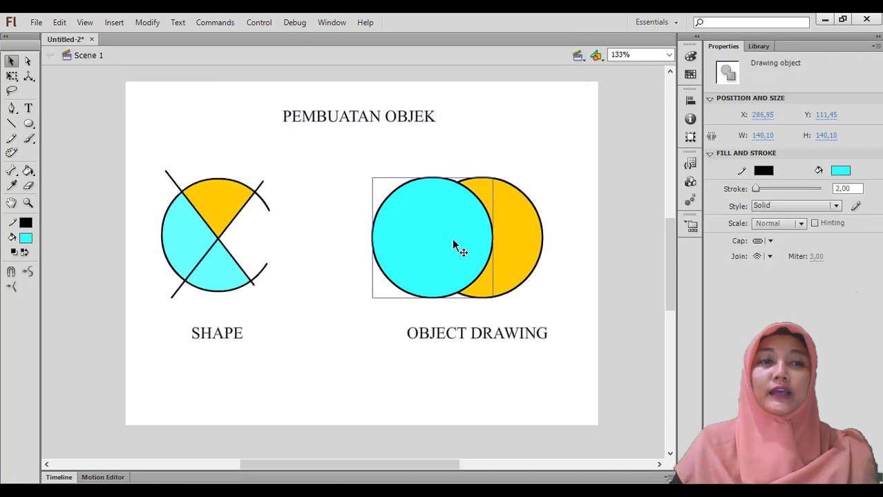
Open the cyan drawing object for editing and try a slanted line across it with Object Drawing on, undoing the line
{"action": "double_click", "coordinate": [454, 245]}
{"action": "left_click", "coordinate": [14, 124]}
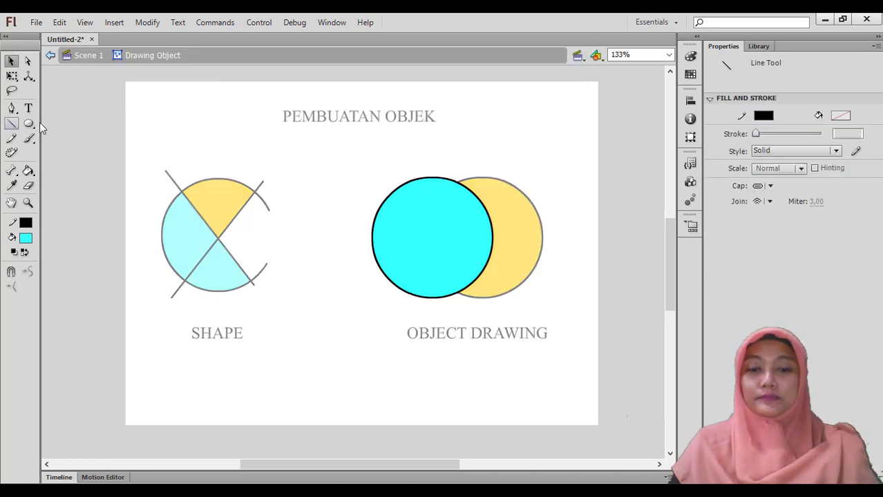
{"action": "left_click_drag", "start_coordinate": [446, 160], "coordinate": [405, 307]}
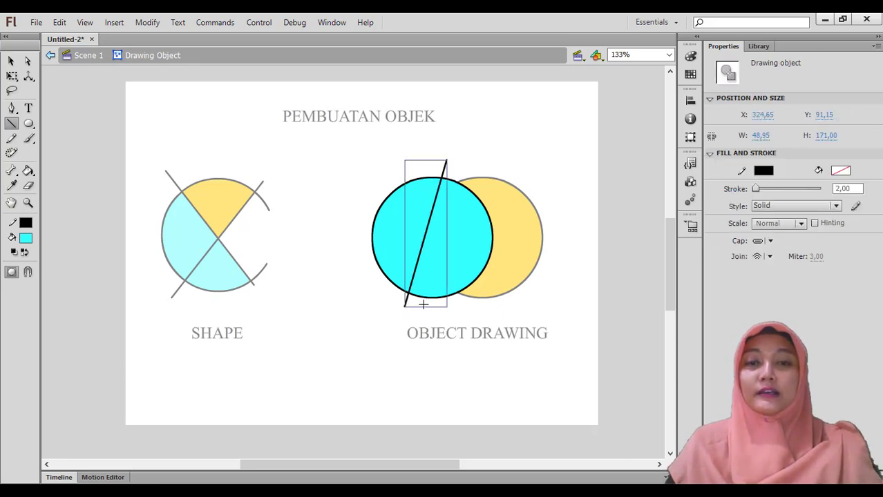
{"action": "key", "text": "ctrl+z"}
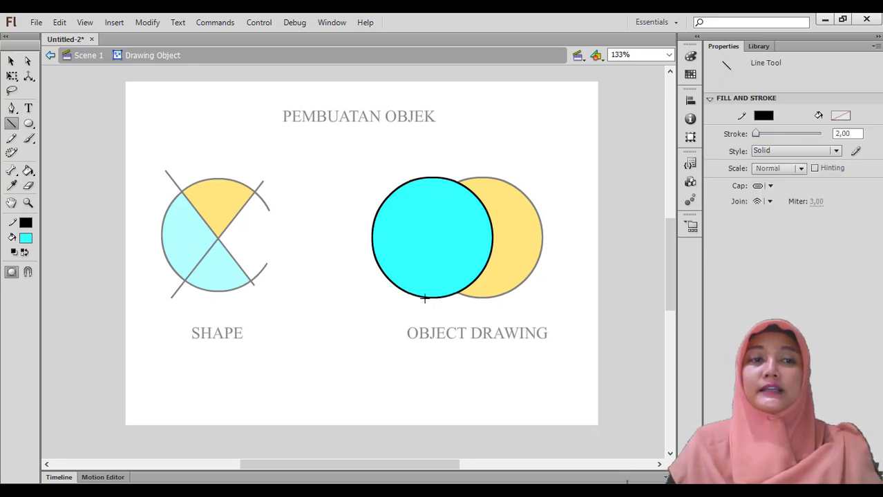
Turn off Object Drawing for the Line tool and draw a slanted line completely across the cyan circle
{"action": "key", "text": "v"}
{"action": "left_click", "coordinate": [11, 123]}
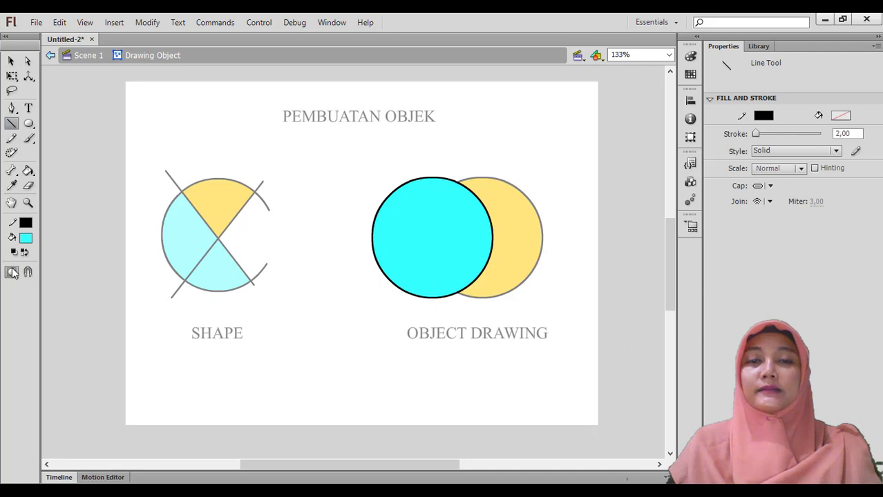
{"action": "left_click", "coordinate": [12, 272]}
{"action": "mouse_move", "coordinate": [450, 163]}
{"action": "left_mouse_down"}
{"action": "mouse_move", "coordinate": [404, 305]}
{"action": "mouse_move", "coordinate": [412, 316]}
{"action": "left_mouse_up"}
Fill the part of the cyan circle to the right of the slanted line with light blue and deselect it
{"action": "key", "text": "v"}
{"action": "left_click", "coordinate": [476, 245]}
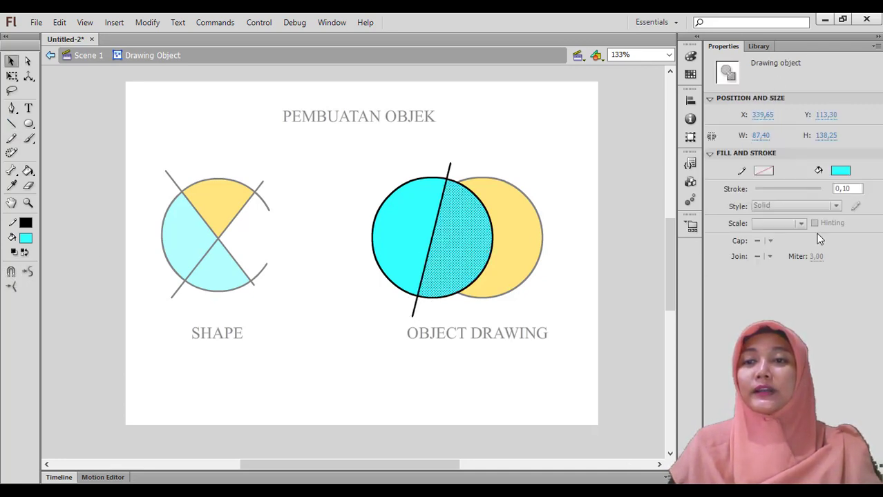
{"action": "left_click", "coordinate": [840, 170]}
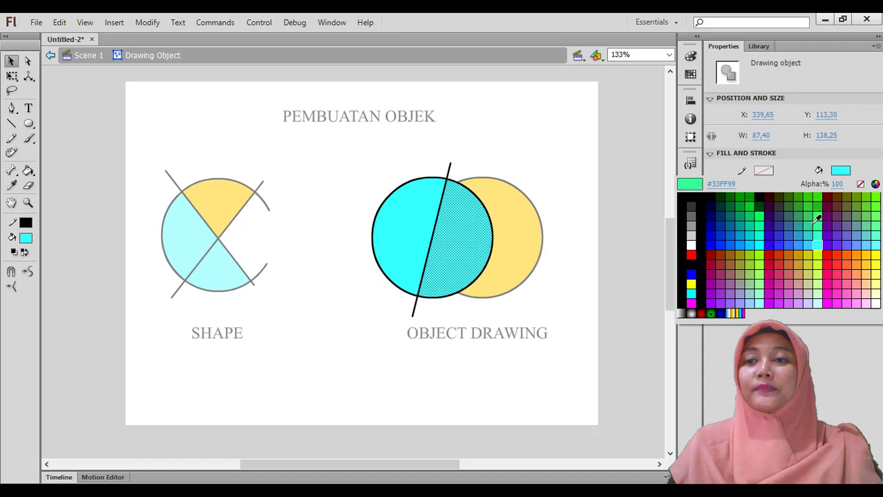
{"action": "left_click", "coordinate": [866, 242]}
{"action": "left_click", "coordinate": [596, 318]}
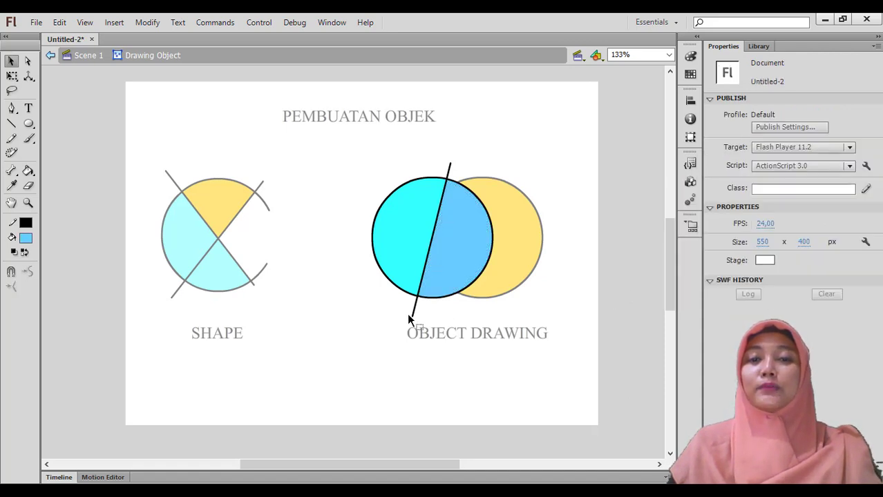
Delete the slanted line, including both protruding ends, keeping the circle's outline, and return to Scene 1
{"action": "left_click", "coordinate": [415, 316]}
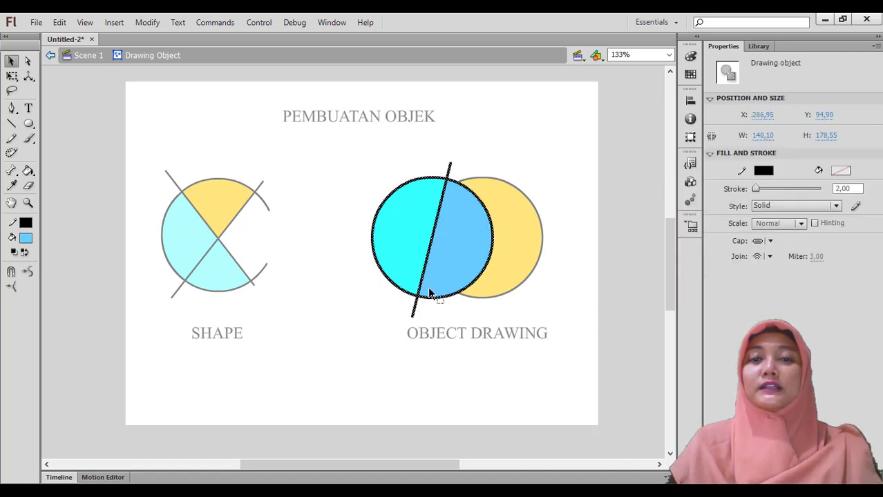
{"action": "left_click", "coordinate": [434, 301]}
{"action": "left_click", "coordinate": [449, 181]}
{"action": "left_click_drag", "start_coordinate": [449, 182], "coordinate": [450, 166]}
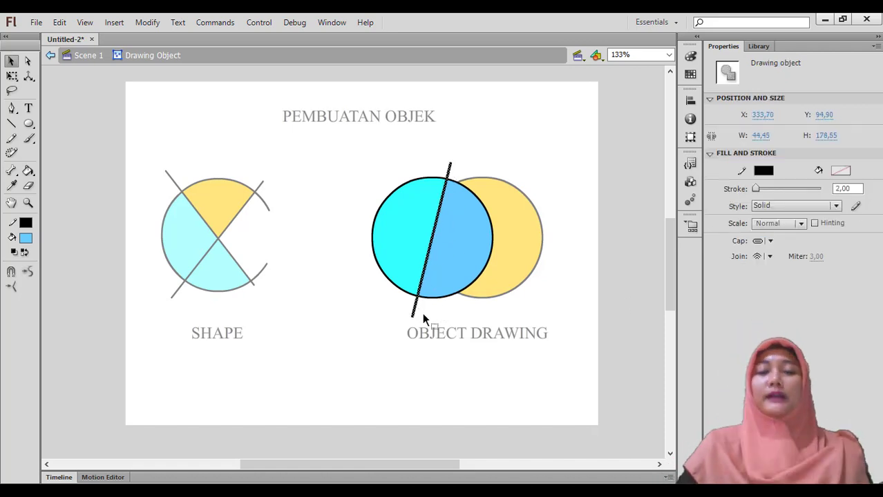
{"action": "key", "text": "Delete"}
{"action": "double_click", "coordinate": [509, 265]}
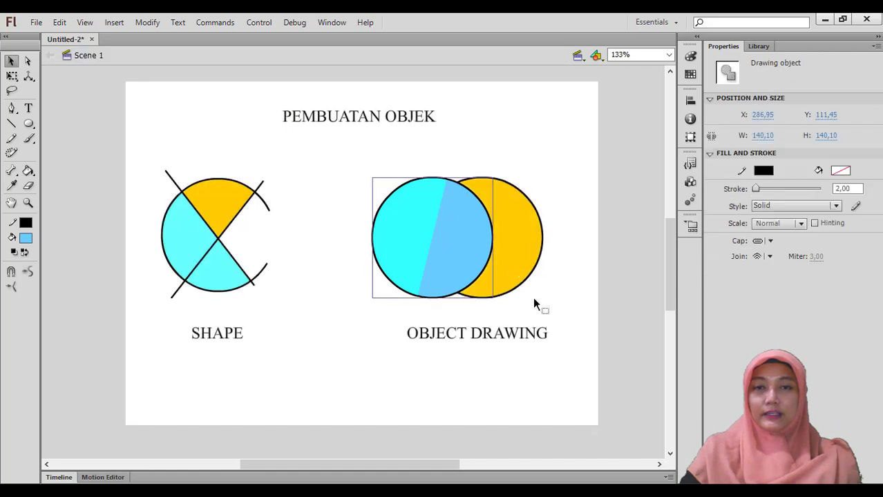
Select the two-tone circle, the orange-yellow circle and the cut shape's orange-yellow wedge in turn to compare how they select
{"action": "left_click", "coordinate": [509, 347]}
{"action": "left_click", "coordinate": [477, 256]}
{"action": "left_click", "coordinate": [508, 255]}
{"action": "left_click", "coordinate": [464, 258]}
{"action": "left_click", "coordinate": [512, 253]}
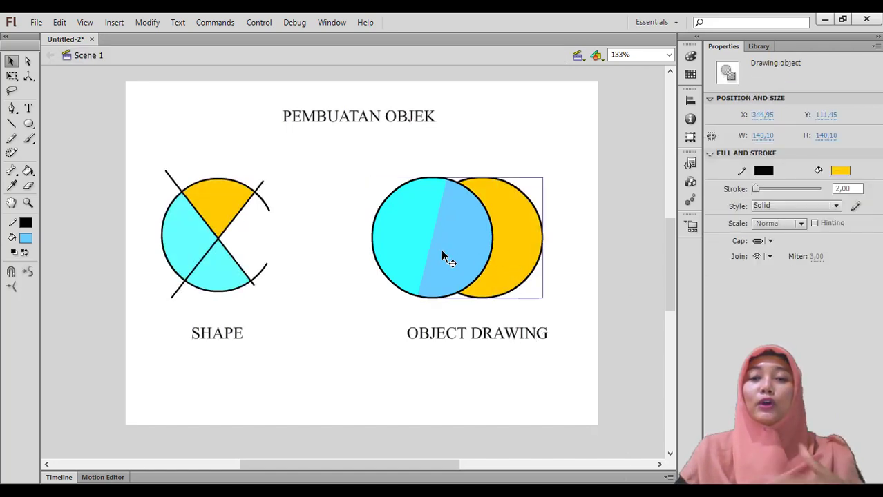
{"action": "left_click", "coordinate": [482, 252]}
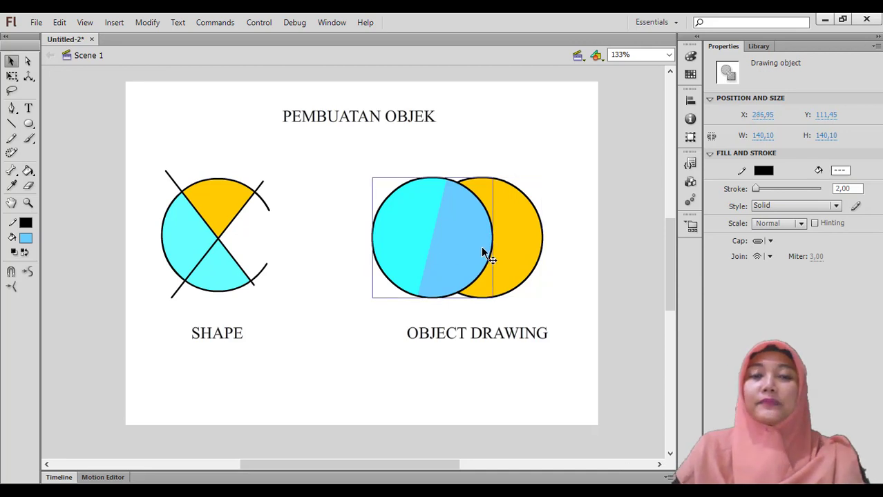
{"action": "left_click", "coordinate": [311, 239]}
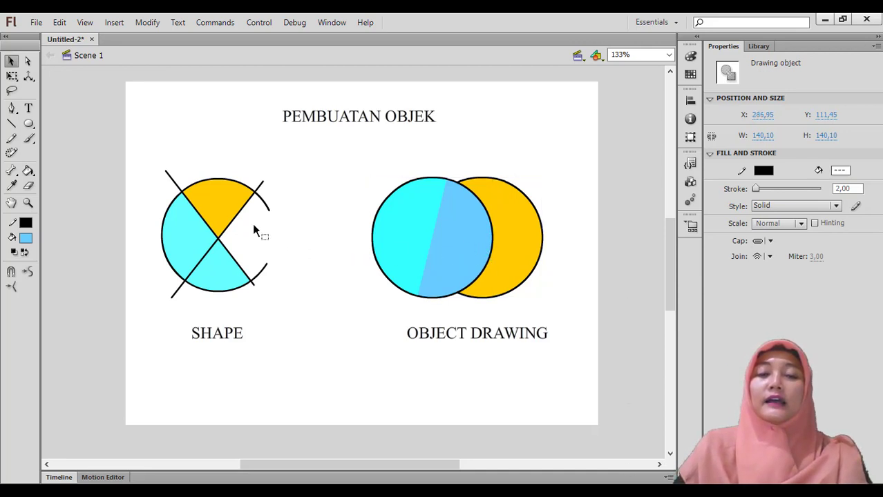
{"action": "left_click", "coordinate": [231, 214]}
{"action": "left_click", "coordinate": [368, 223]}
Select each of the overlapping circles and move the two-tone one slightly left to X 279,45
{"action": "left_click", "coordinate": [477, 247]}
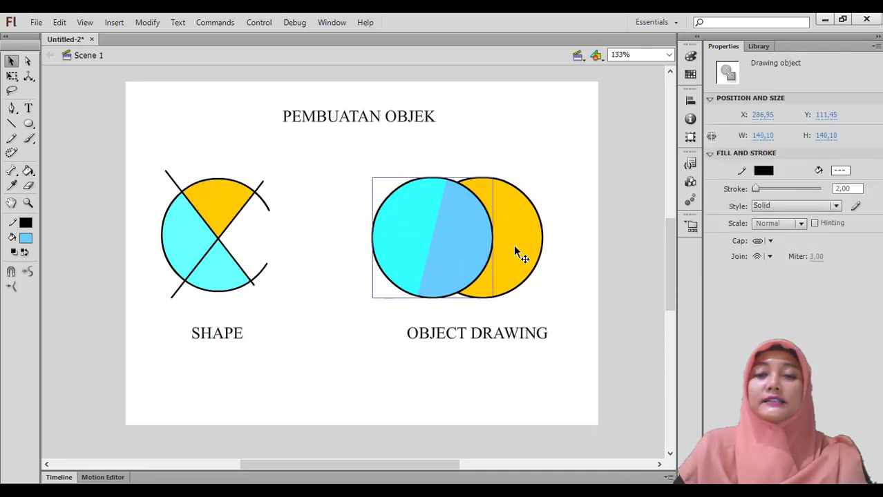
{"action": "left_click", "coordinate": [519, 252]}
{"action": "left_click", "coordinate": [428, 259]}
{"action": "mouse_move", "coordinate": [438, 257]}
{"action": "left_mouse_down"}
{"action": "mouse_move", "coordinate": [367, 259]}
{"action": "mouse_move", "coordinate": [454, 261]}
{"action": "left_mouse_up"}
{"action": "left_click", "coordinate": [396, 337]}
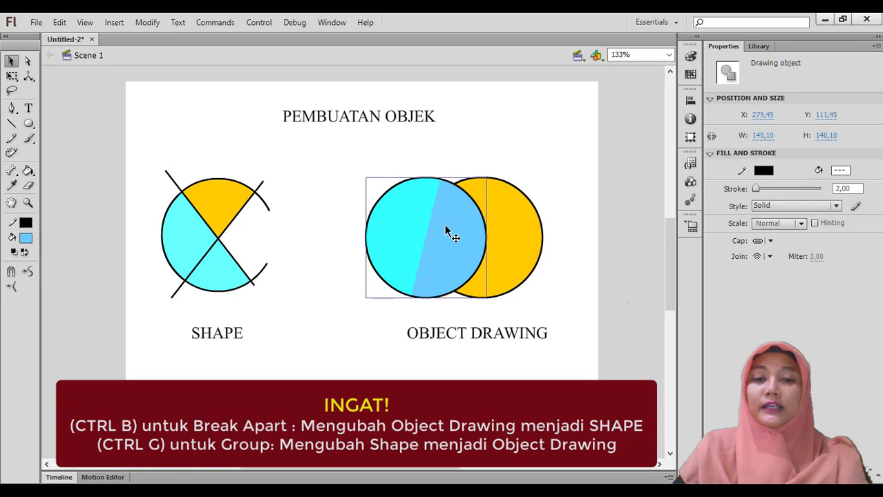
Break apart the orange-yellow circle into a shape and select its outline and its fill separately
{"action": "left_click", "coordinate": [512, 237]}
{"action": "key", "text": "ctrl+b"}
{"action": "left_click", "coordinate": [543, 245]}
{"action": "left_click", "coordinate": [517, 257]}
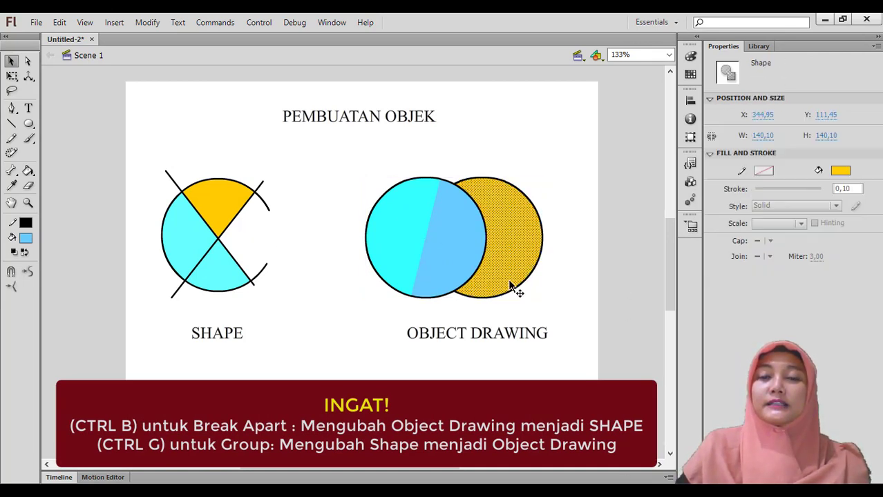
{"action": "left_click", "coordinate": [549, 257]}
{"action": "left_click", "coordinate": [503, 265]}
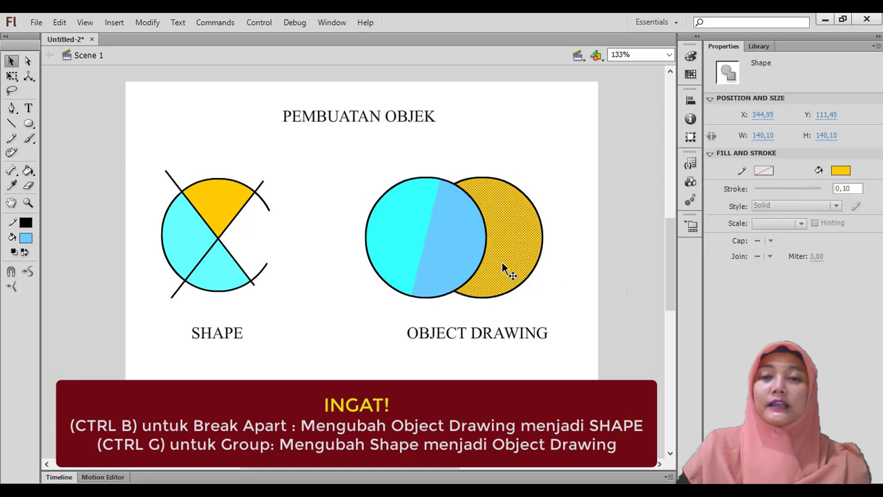
Select the broken-apart orange-yellow shape and the two-tone drawing object in turn to compare their object types
{"action": "double_click", "coordinate": [522, 261]}
{"action": "left_click", "coordinate": [460, 259]}
{"action": "left_click_drag", "start_coordinate": [460, 259], "coordinate": [383, 265]}
{"action": "left_click_drag", "start_coordinate": [471, 269], "coordinate": [502, 242]}
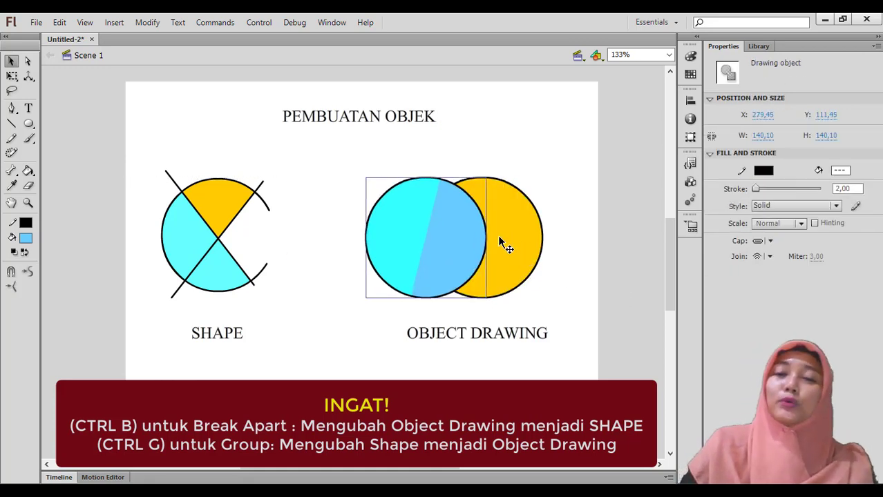
{"action": "left_click", "coordinate": [517, 239]}
{"action": "left_click", "coordinate": [573, 228]}
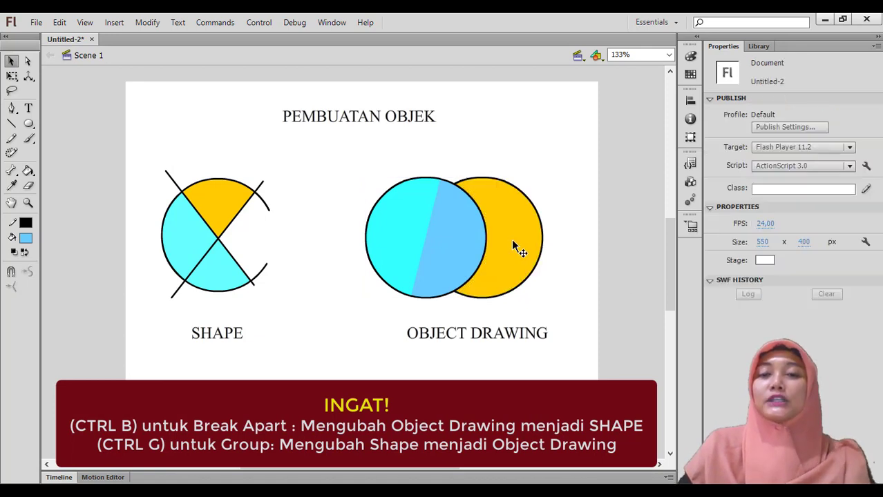
Group the orange-yellow circle's fill together with its outline
{"action": "left_click", "coordinate": [513, 242]}
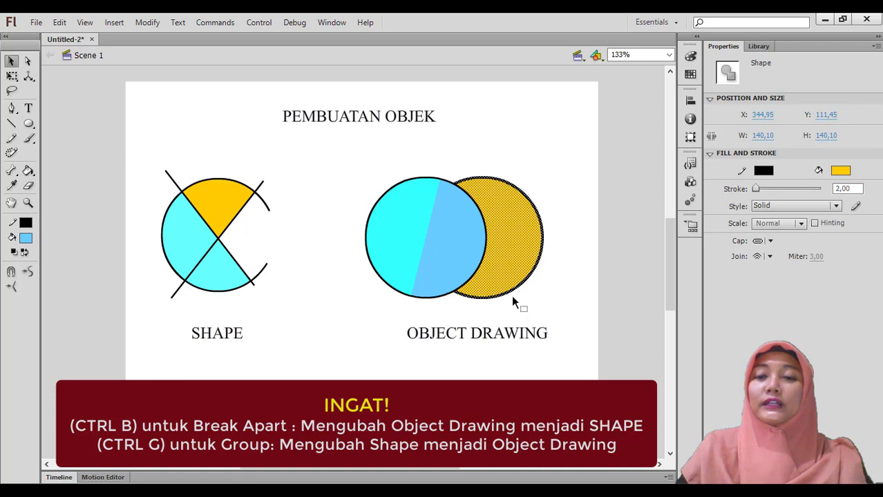
{"action": "right_click", "coordinate": [512, 272]}
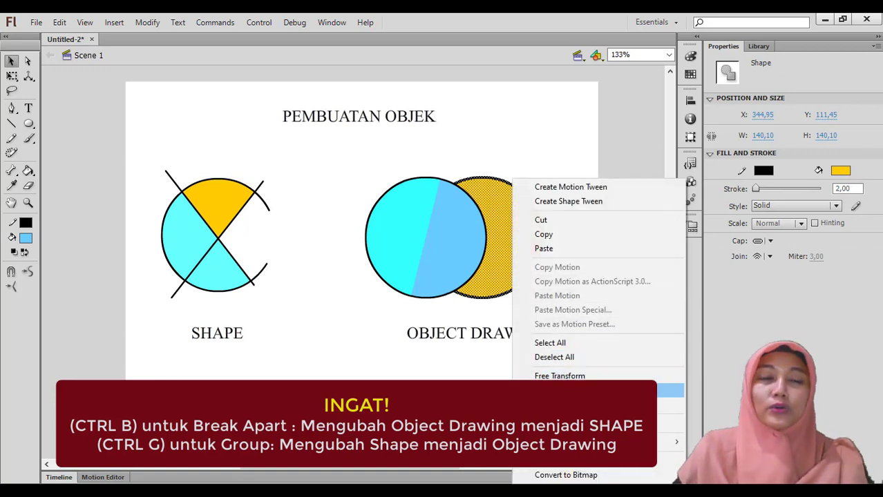
{"action": "left_click", "coordinate": [148, 26]}
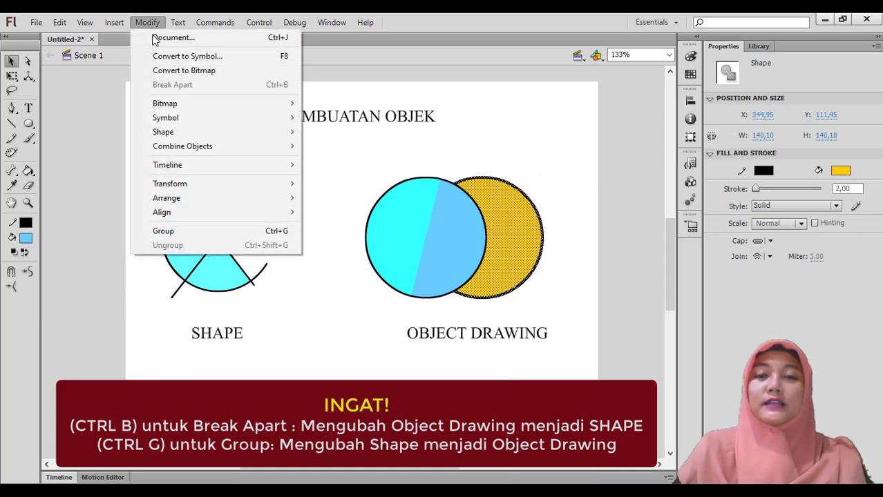
{"action": "left_click", "coordinate": [171, 230]}
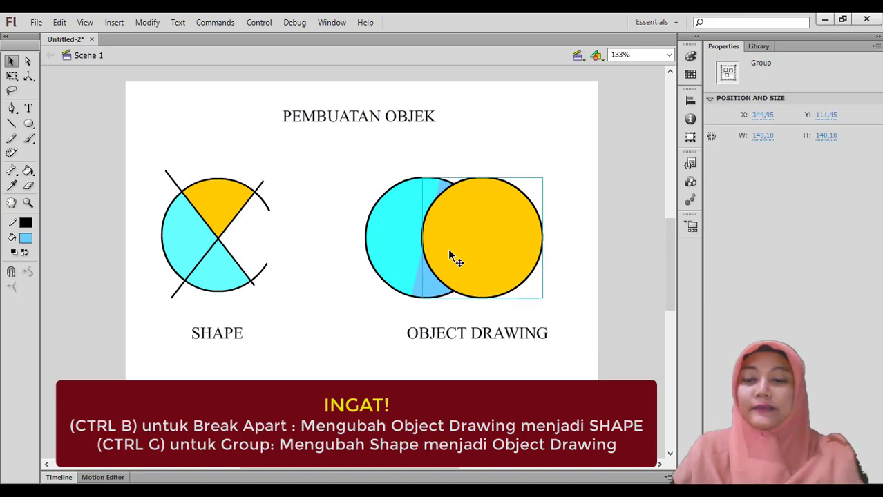
Bring the two-tone circle in front of the orange-yellow group and break it apart into a shape
{"action": "left_click", "coordinate": [397, 266]}
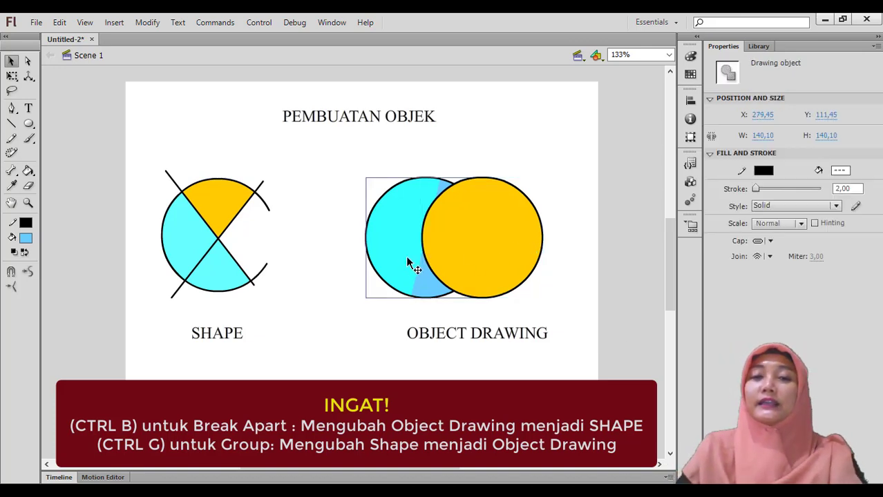
{"action": "key", "text": "ctrl+shift+Up"}
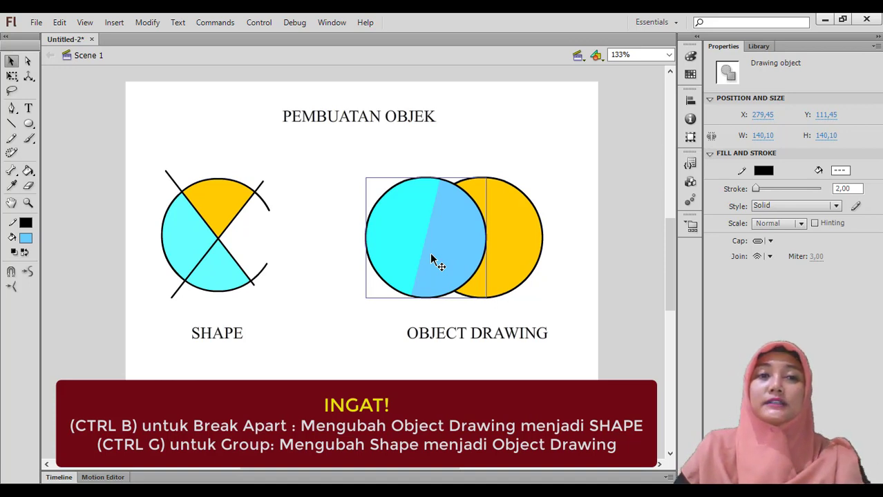
{"action": "left_click", "coordinate": [148, 24]}
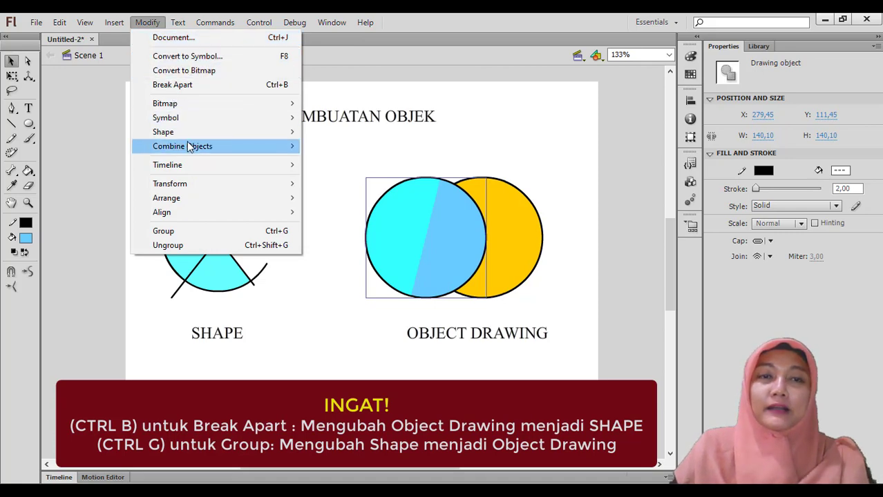
{"action": "left_click", "coordinate": [199, 85]}
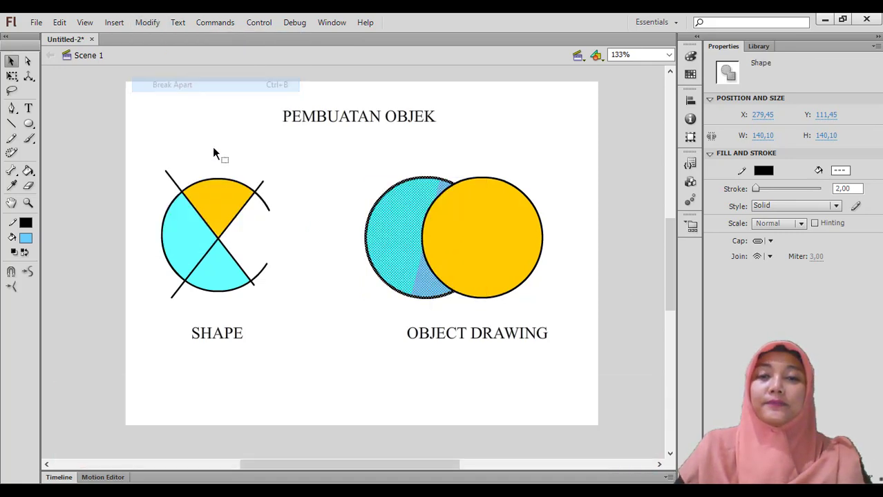
{"action": "left_click", "coordinate": [332, 221]}
Select the orange-yellow group and the broken-apart two-tone shape in turn to compare their type and stacking order
{"action": "left_click_drag", "start_coordinate": [507, 251], "coordinate": [463, 258]}
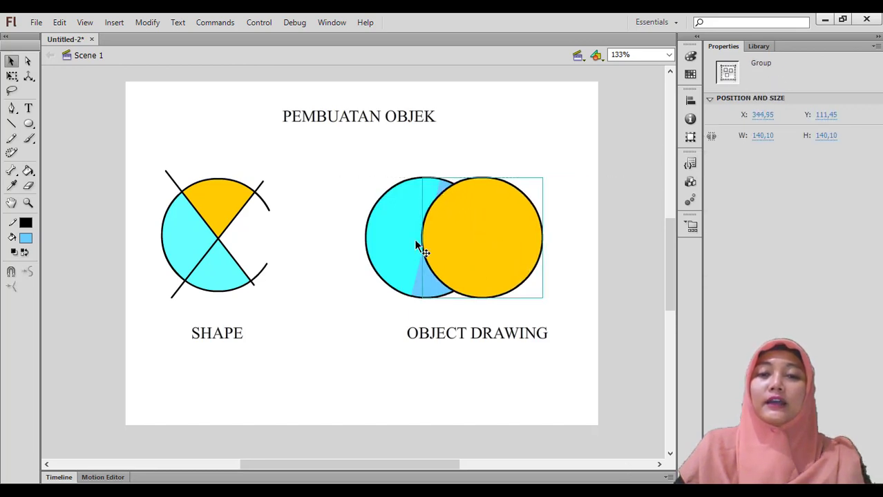
{"action": "left_click", "coordinate": [394, 237]}
{"action": "left_click", "coordinate": [433, 290]}
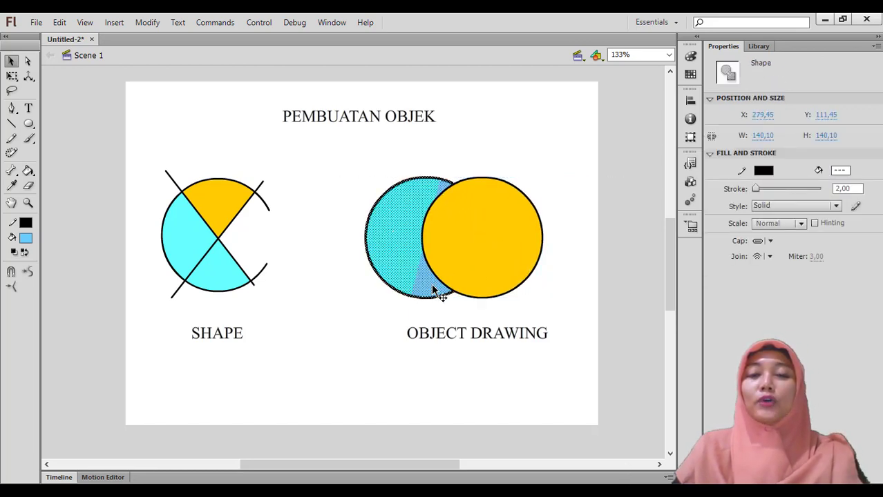
{"action": "mouse_move", "coordinate": [474, 209]}
{"action": "left_mouse_down"}
{"action": "mouse_move", "coordinate": [524, 212]}
{"action": "mouse_move", "coordinate": [455, 227]}
{"action": "left_mouse_up"}
Group the whole two-tone circle with its outline and check the selection of the overlapping groups
{"action": "left_click", "coordinate": [394, 236]}
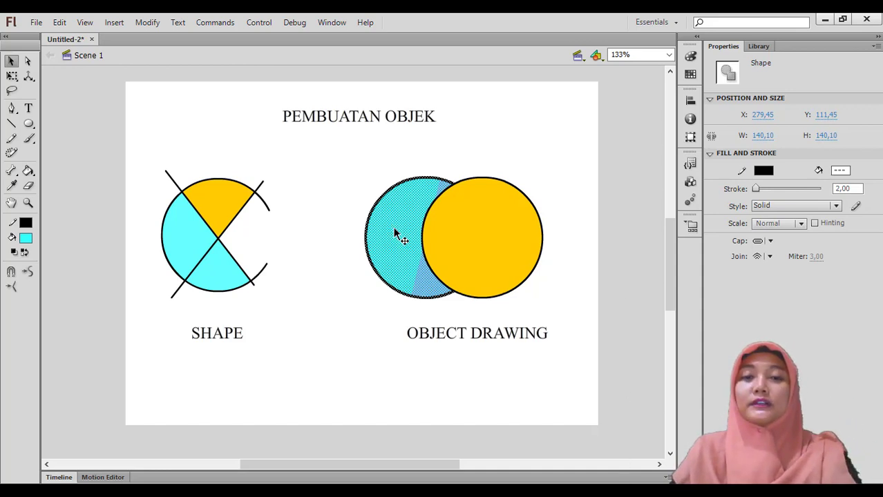
{"action": "key", "text": "ctrl+g"}
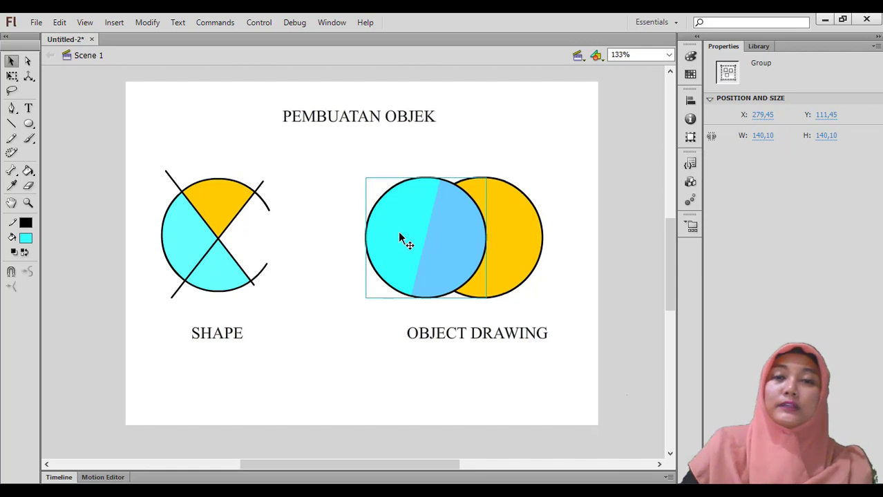
{"action": "left_click", "coordinate": [338, 282]}
{"action": "left_click", "coordinate": [407, 270]}
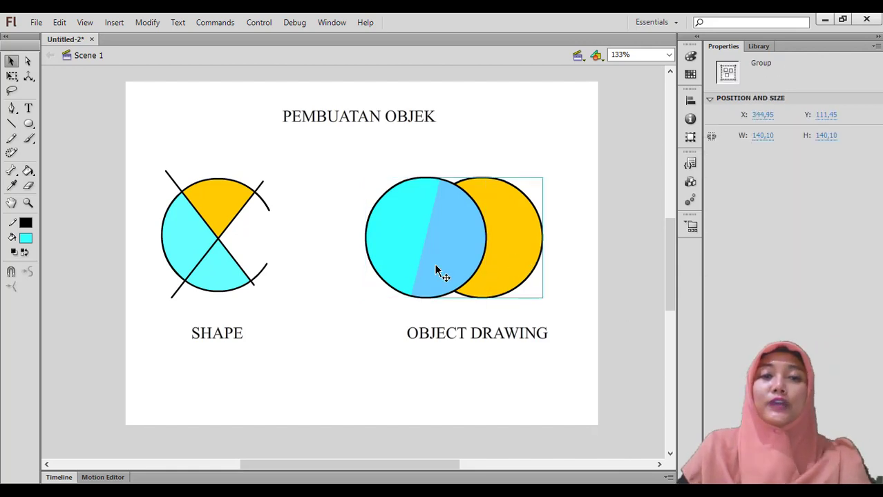
Select all the coloured sections and lines of the cut shape above the SHAPE label
{"action": "left_click", "coordinate": [216, 204]}
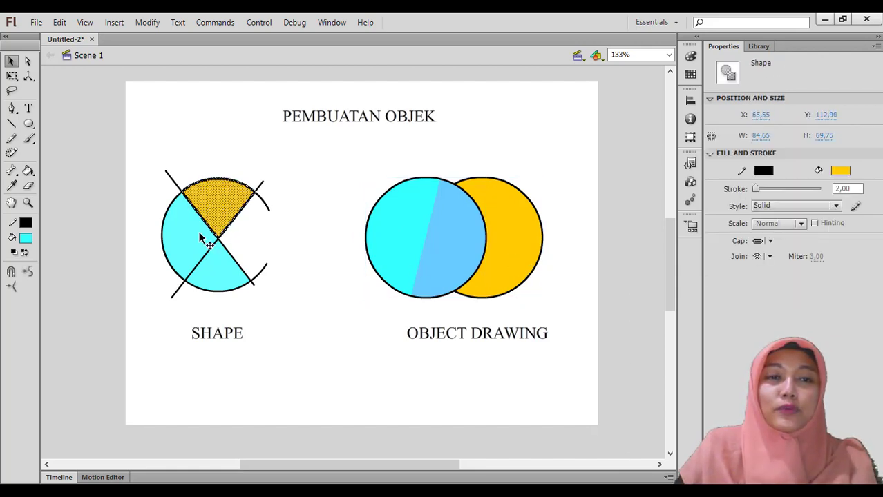
{"action": "left_click", "coordinate": [286, 223]}
{"action": "left_click_drag", "start_coordinate": [127, 142], "coordinate": [301, 315]}
{"action": "left_click", "coordinate": [301, 310]}
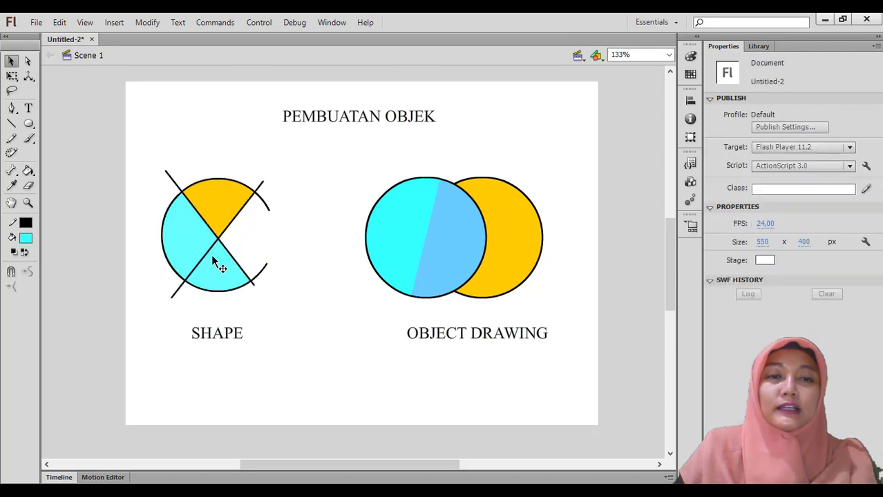
{"action": "left_click", "coordinate": [194, 244]}
{"action": "left_click", "coordinate": [213, 205], "text": "shift"}
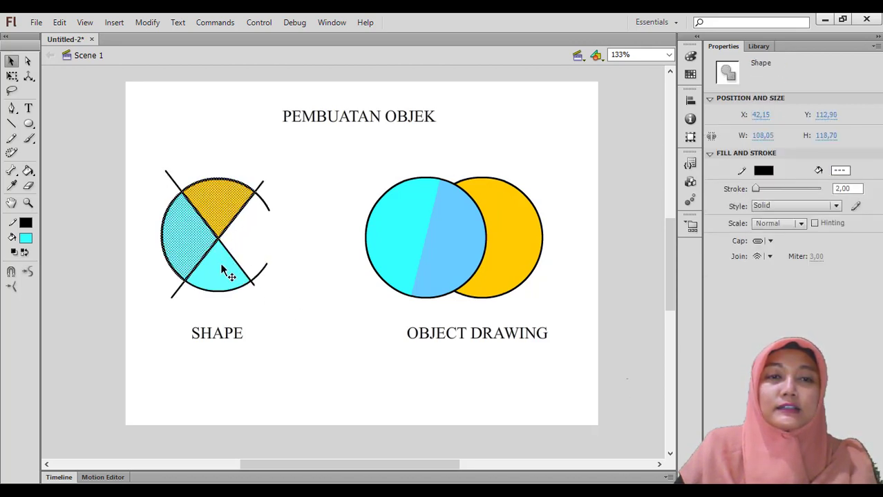
{"action": "left_click", "coordinate": [227, 269], "text": "shift"}
{"action": "double_click", "coordinate": [200, 221]}
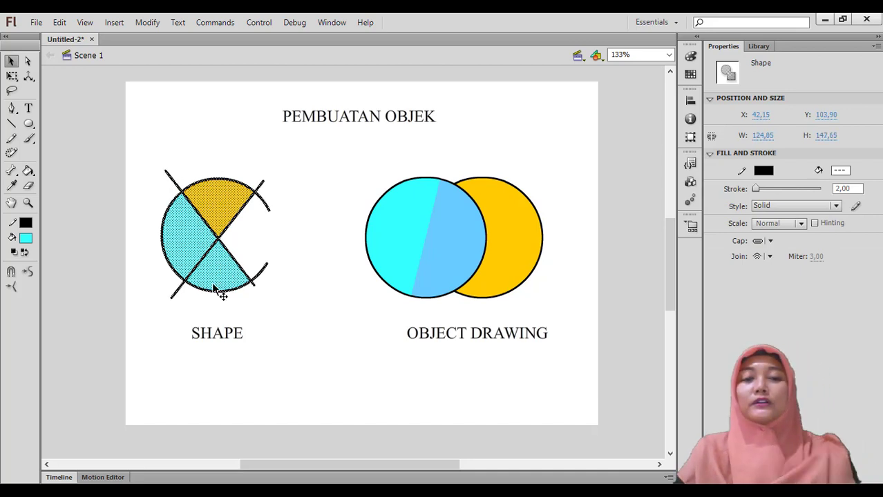